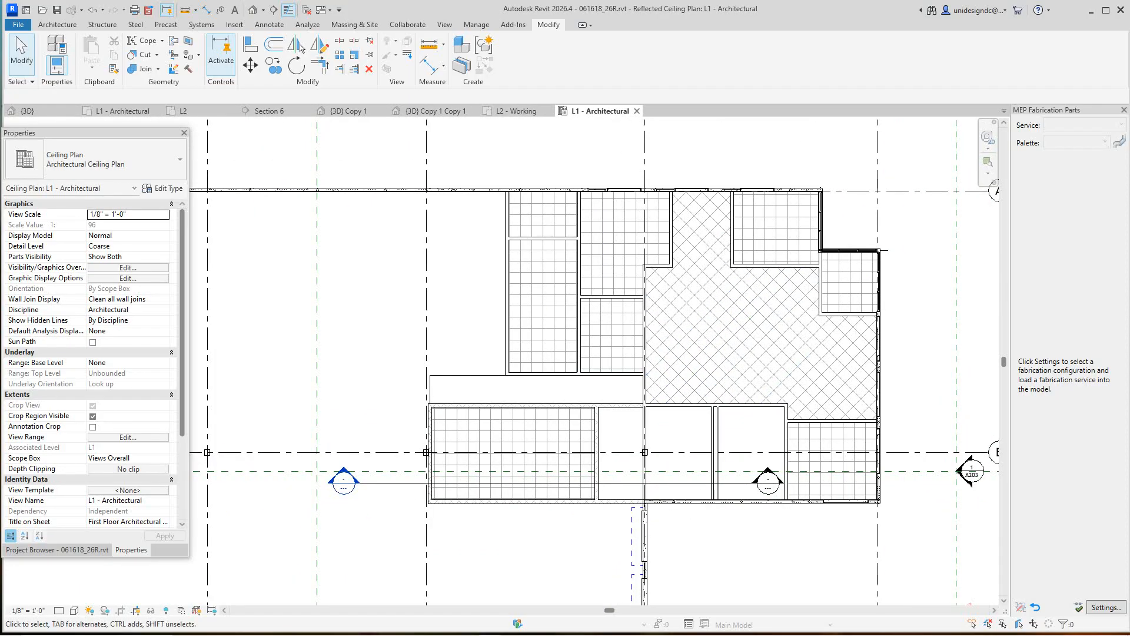
# Open the L1 - Architectural floor plan and examine the office, break room and bathroom layout.
pyautogui.click(122, 111)
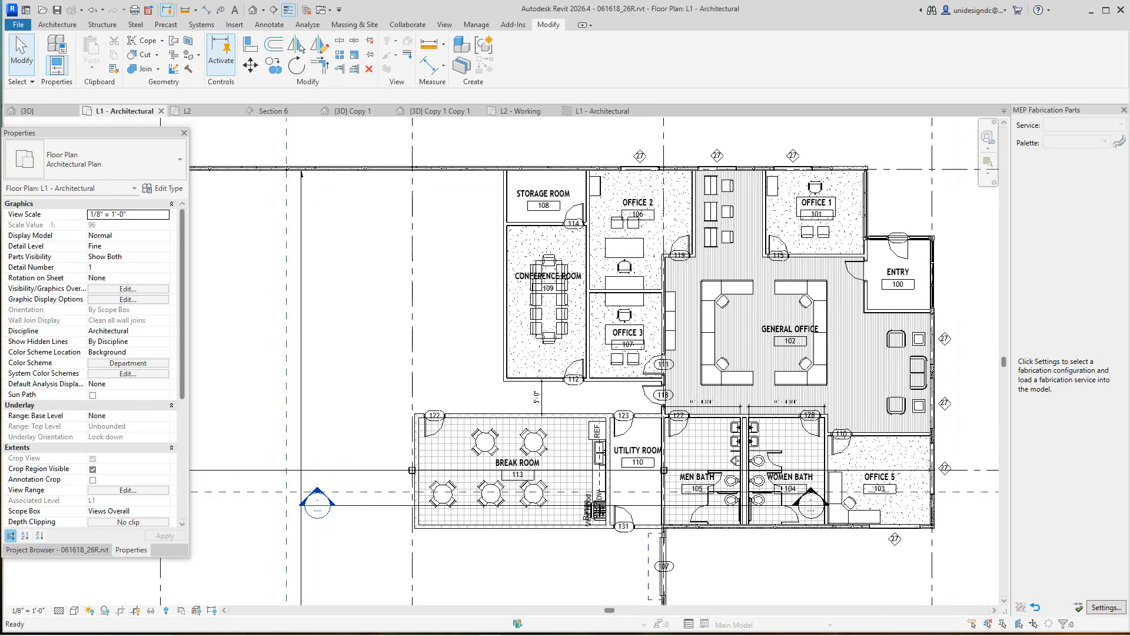
pyautogui.scroll(1, 895, 336)
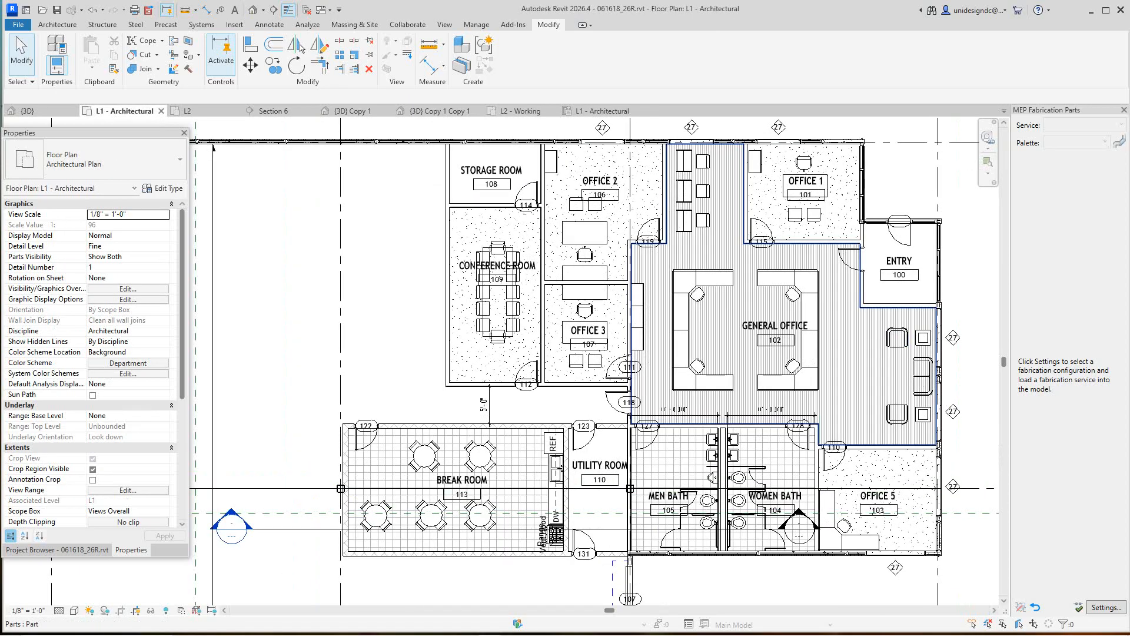
pyautogui.scroll(-3, 835, 365)
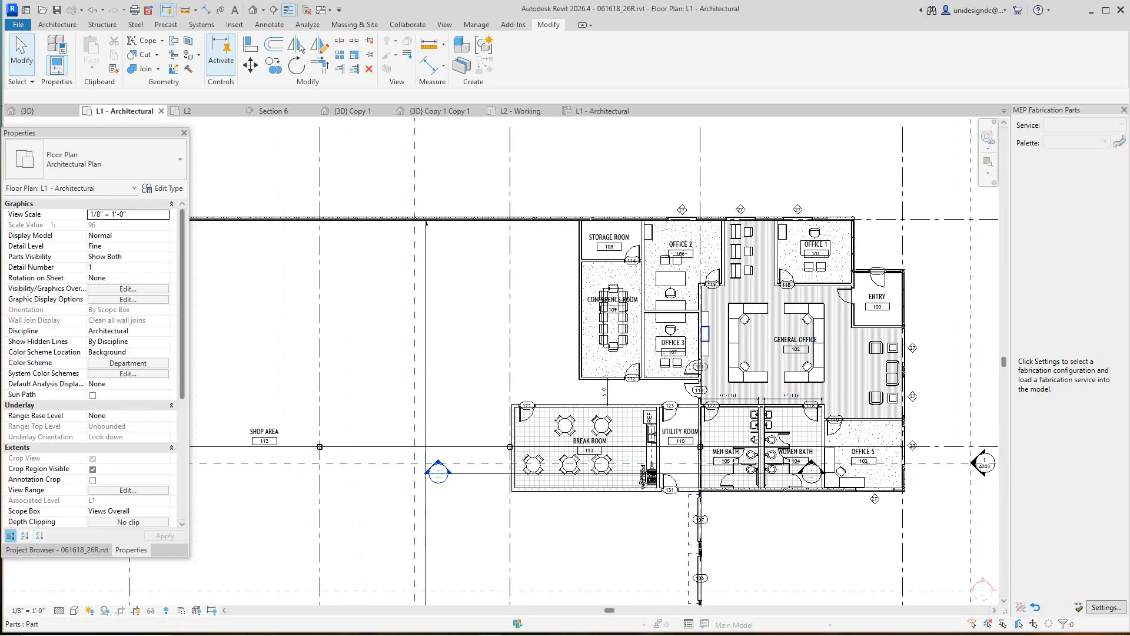
pyautogui.scroll(-1, 827, 355)
pyautogui.scroll(5, 827, 355)
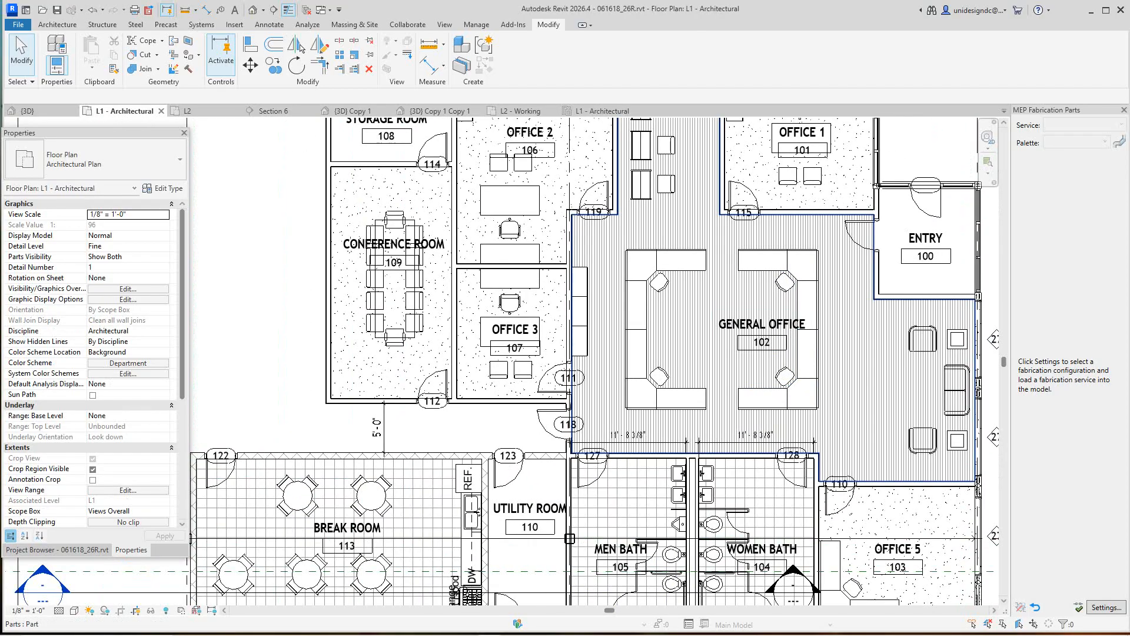
pyautogui.scroll(-4, 784, 241)
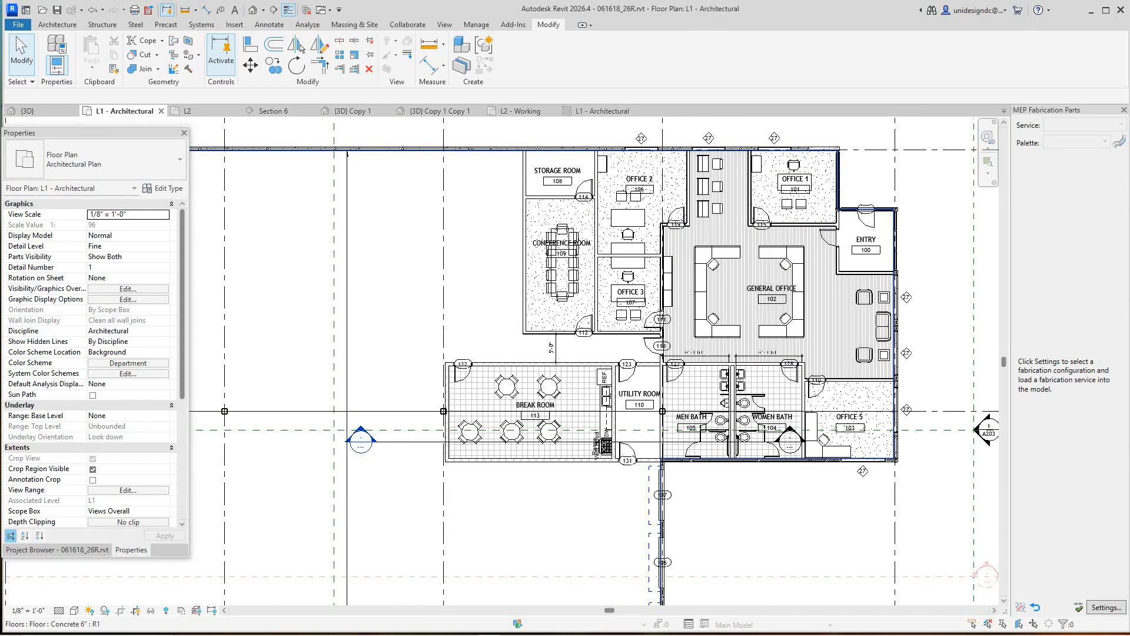
# Set the floor plan's visual style to Shaded and dismiss the save reminder without saving.
pyautogui.click(74, 610)
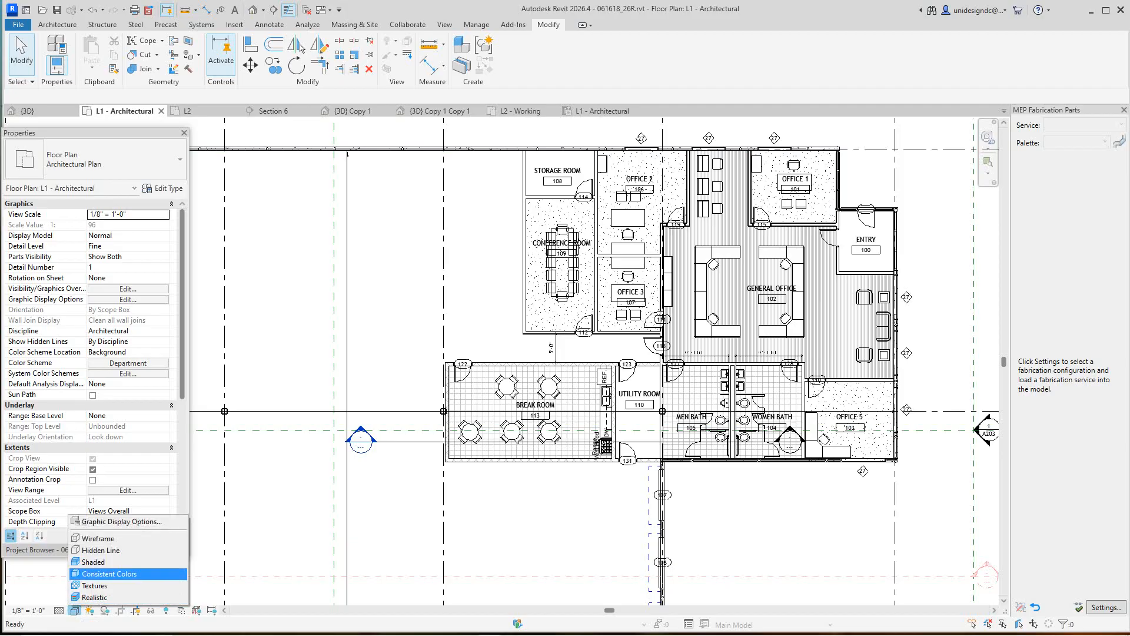
pyautogui.click(93, 561)
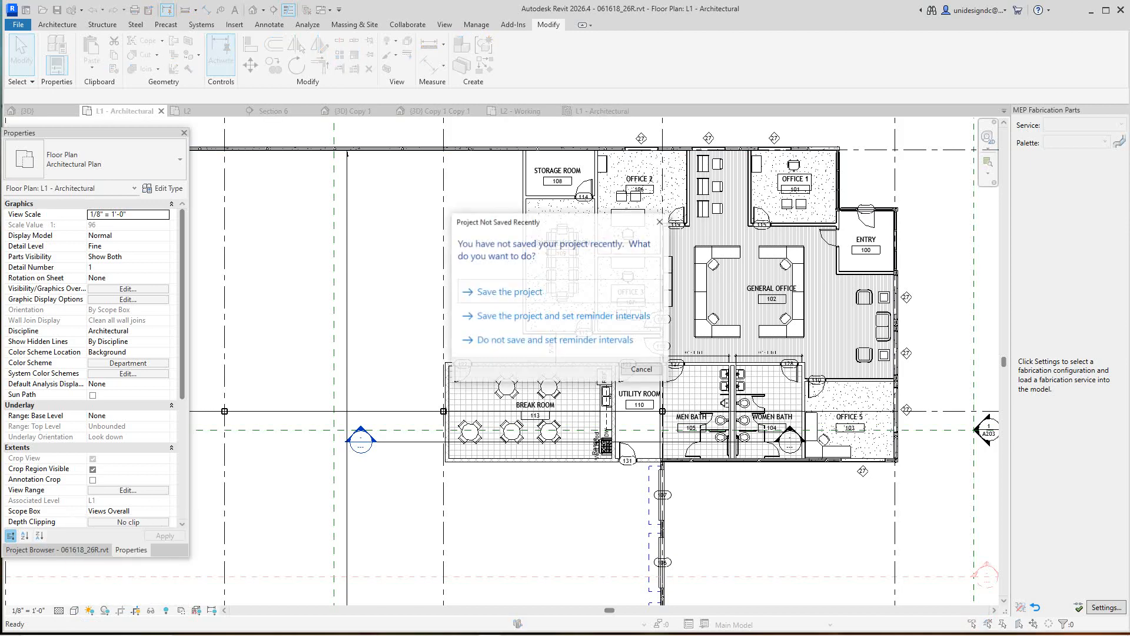
pyautogui.click(642, 369)
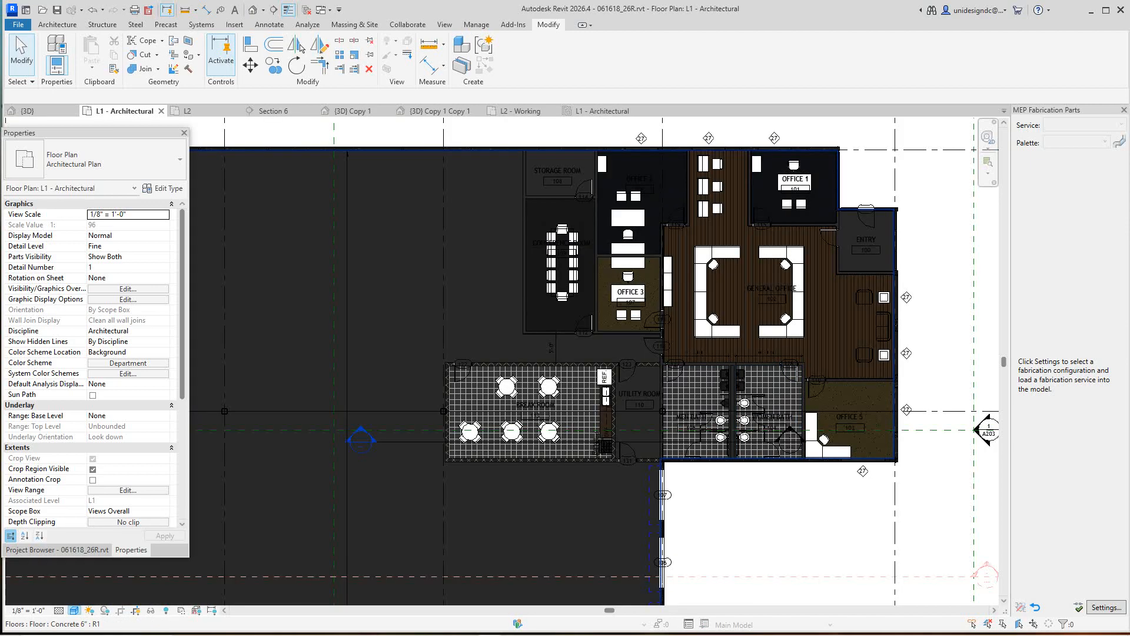
# Set the floor plan's visual style to Consistent Colors and examine the floor finishes of the rooms.
pyautogui.click(74, 611)
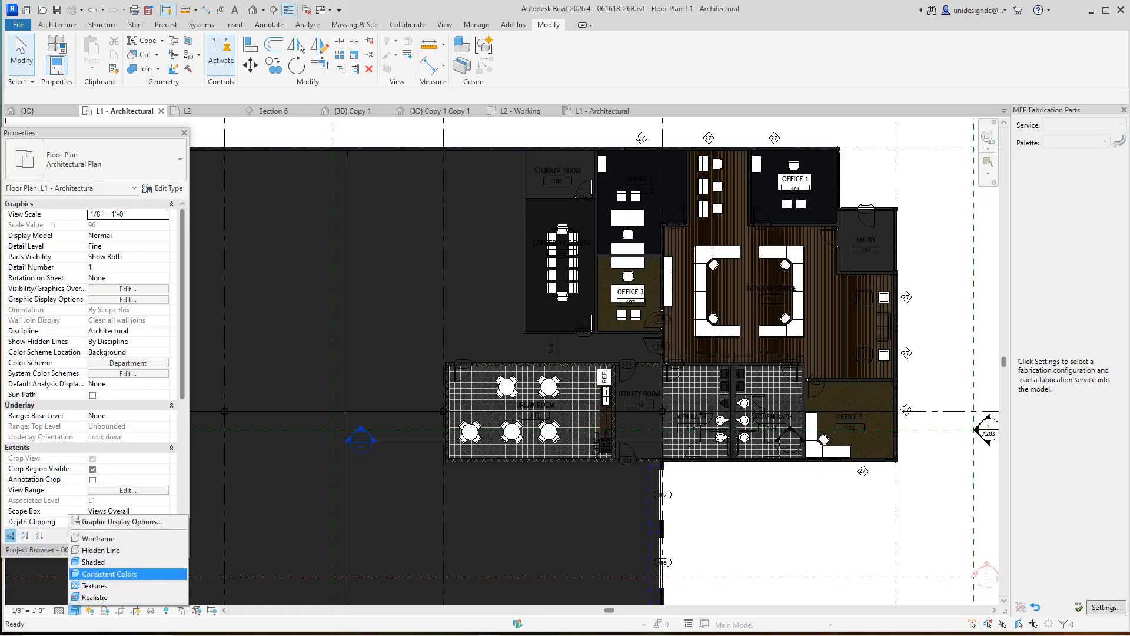
pyautogui.click(109, 574)
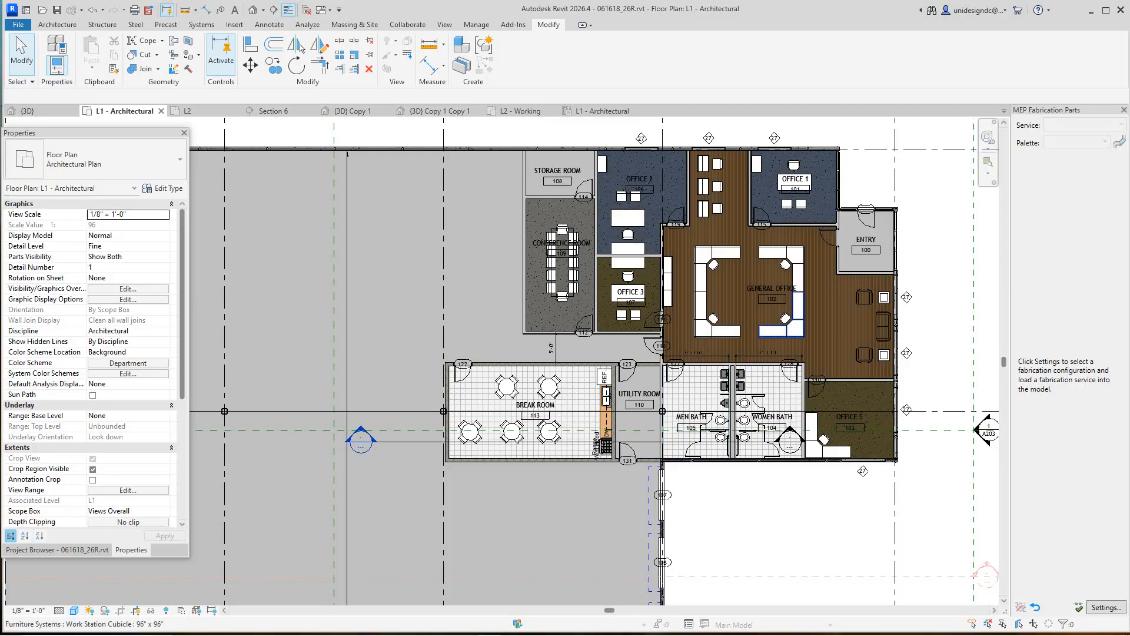
pyautogui.scroll(2, 796, 255)
pyautogui.scroll(-2, 796, 256)
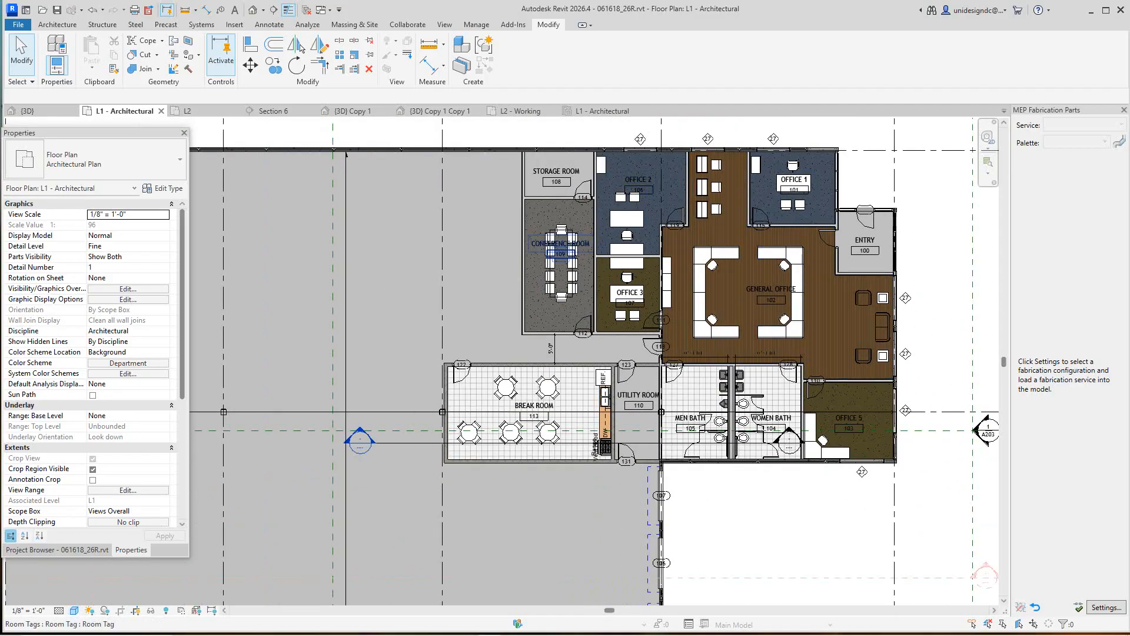
pyautogui.scroll(2, 552, 229)
pyautogui.scroll(-2, 542, 277)
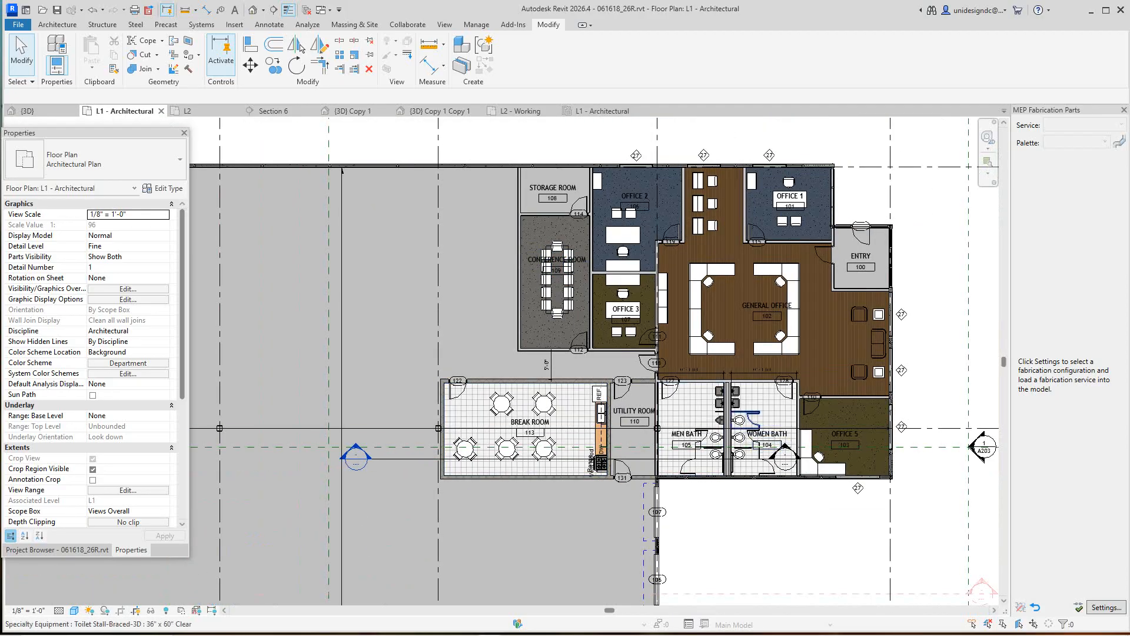
pyautogui.scroll(-1, 767, 395)
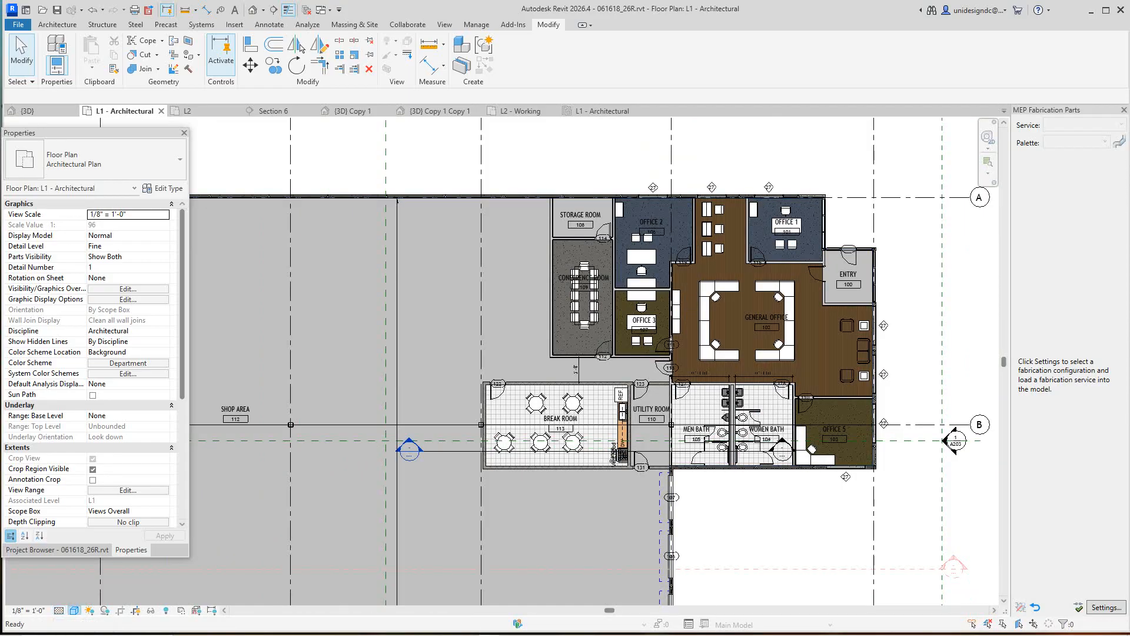
# Return the floor plan's visual style to Hidden Line and look over the rooms.
pyautogui.click(75, 611)
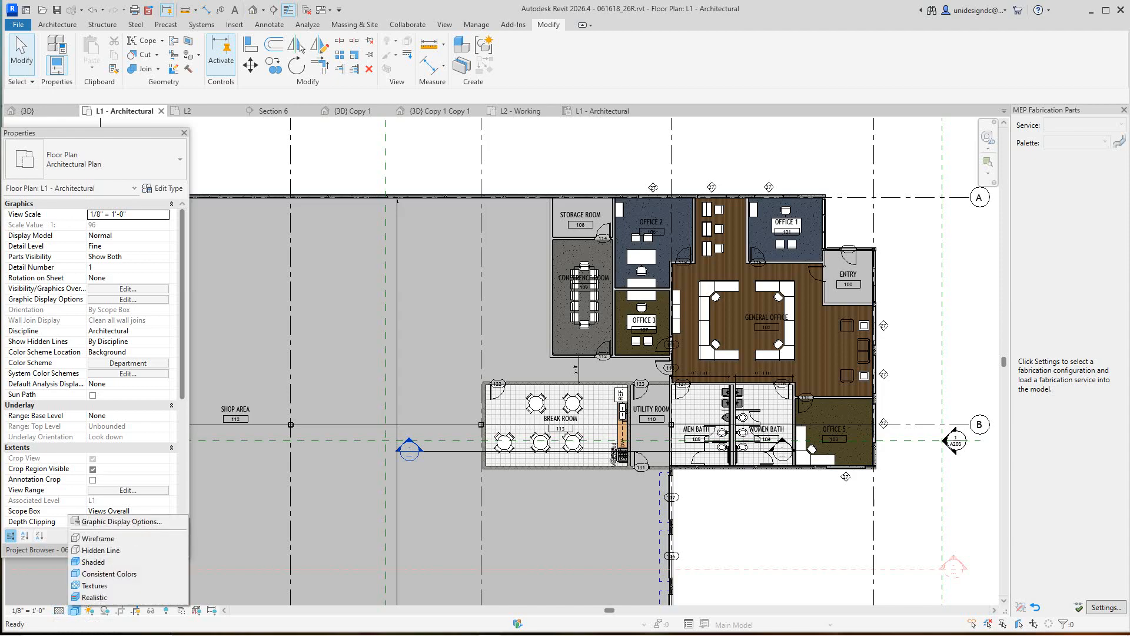
pyautogui.click(99, 550)
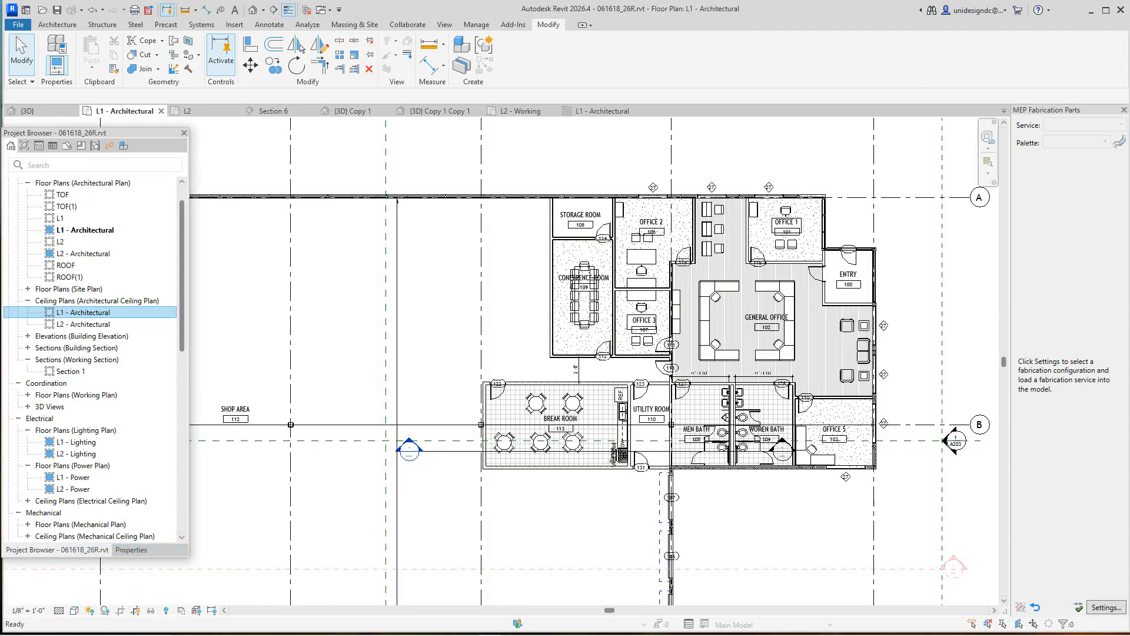
pyautogui.scroll(3, 650, 341)
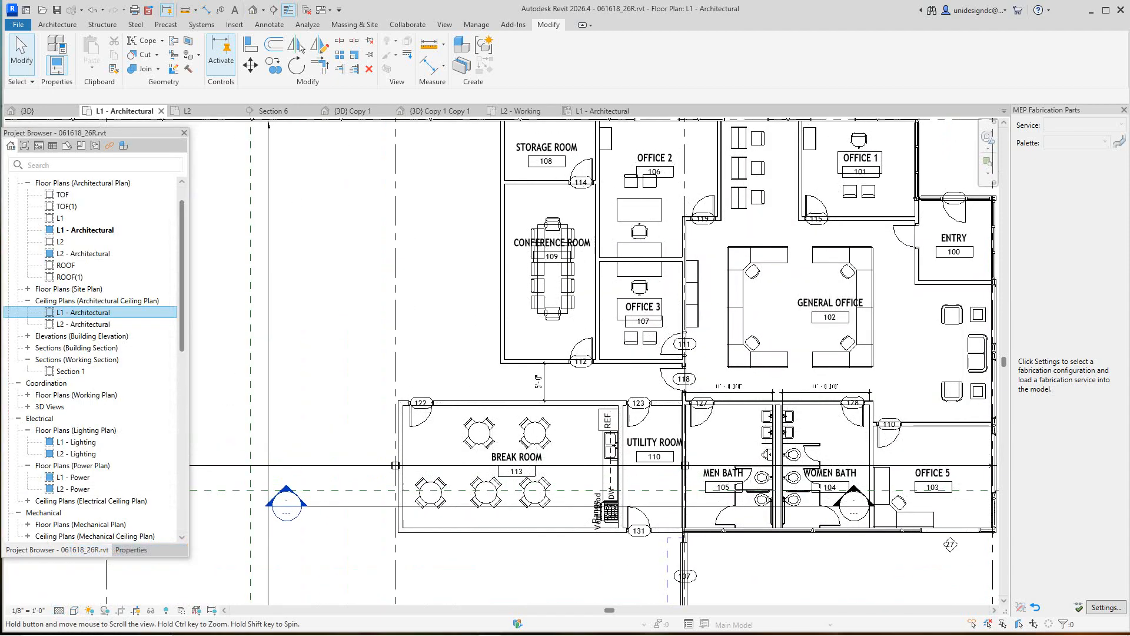
pyautogui.scroll(-3, 489, 448)
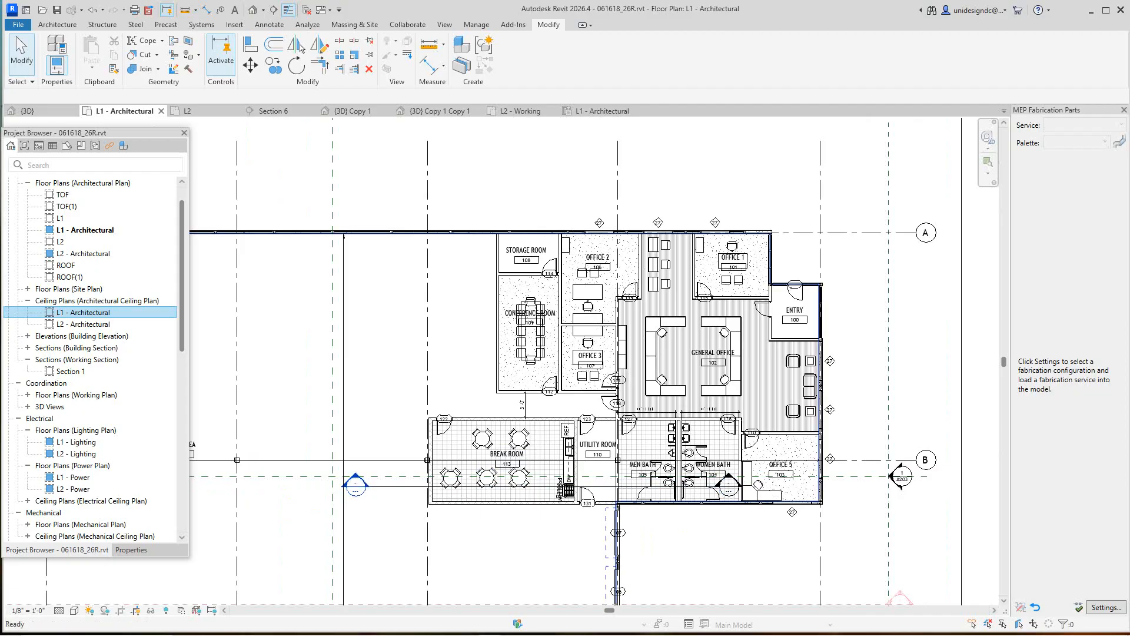
# Open the section cut through the break room, examine the ceiling and roof levels, and return to the L1 - Architectural plan.
pyautogui.doubleClick(356, 486)
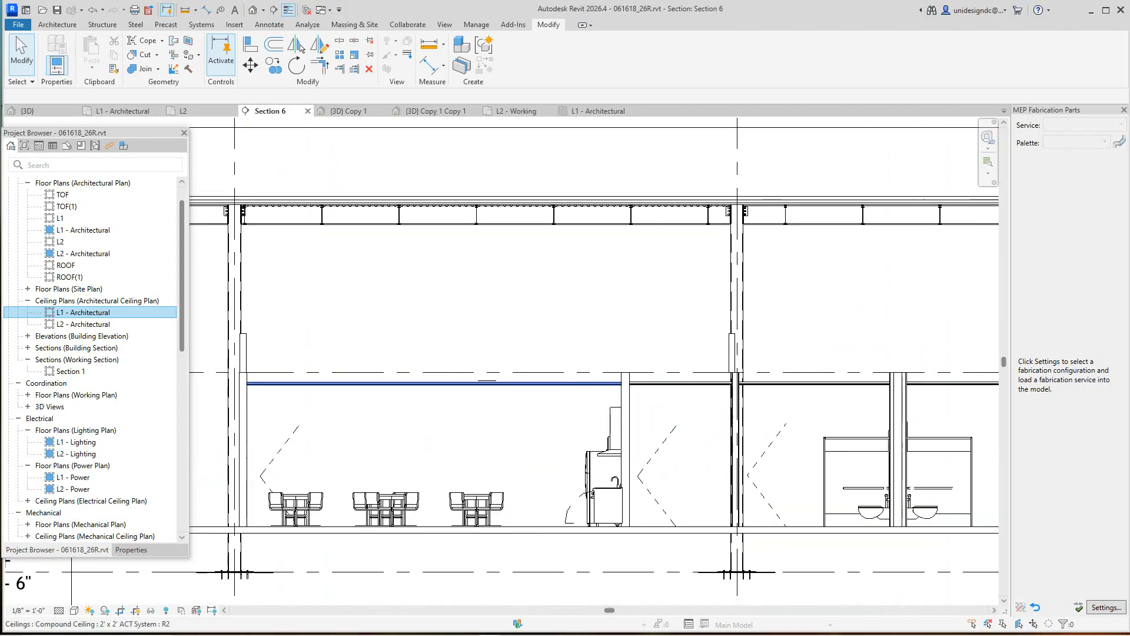
pyautogui.scroll(-3, 360, 385)
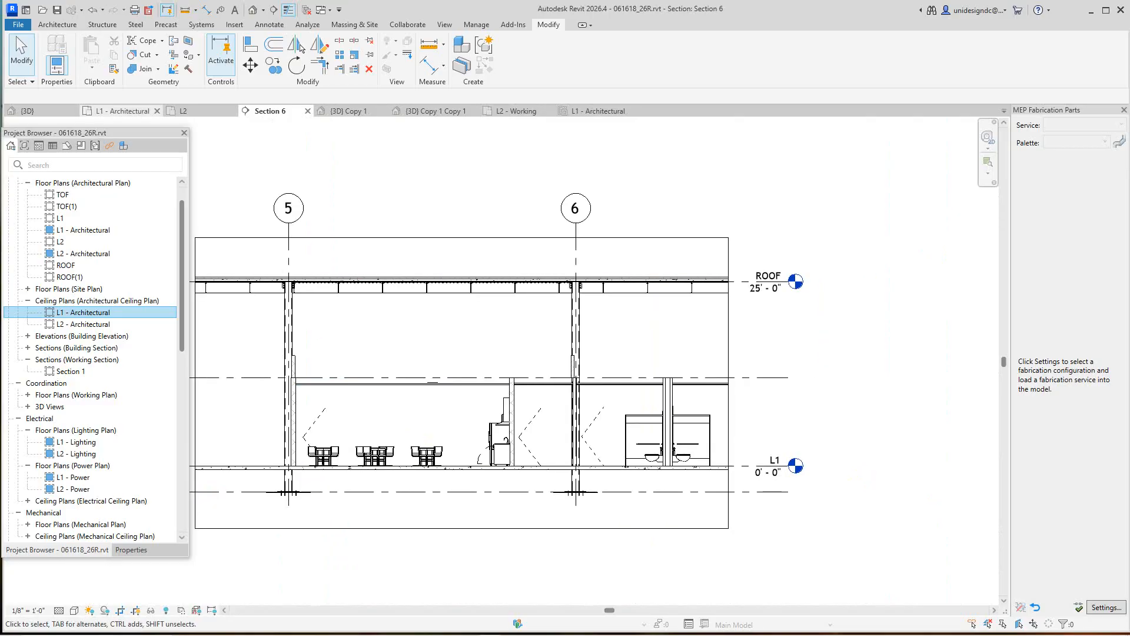
pyautogui.click(123, 111)
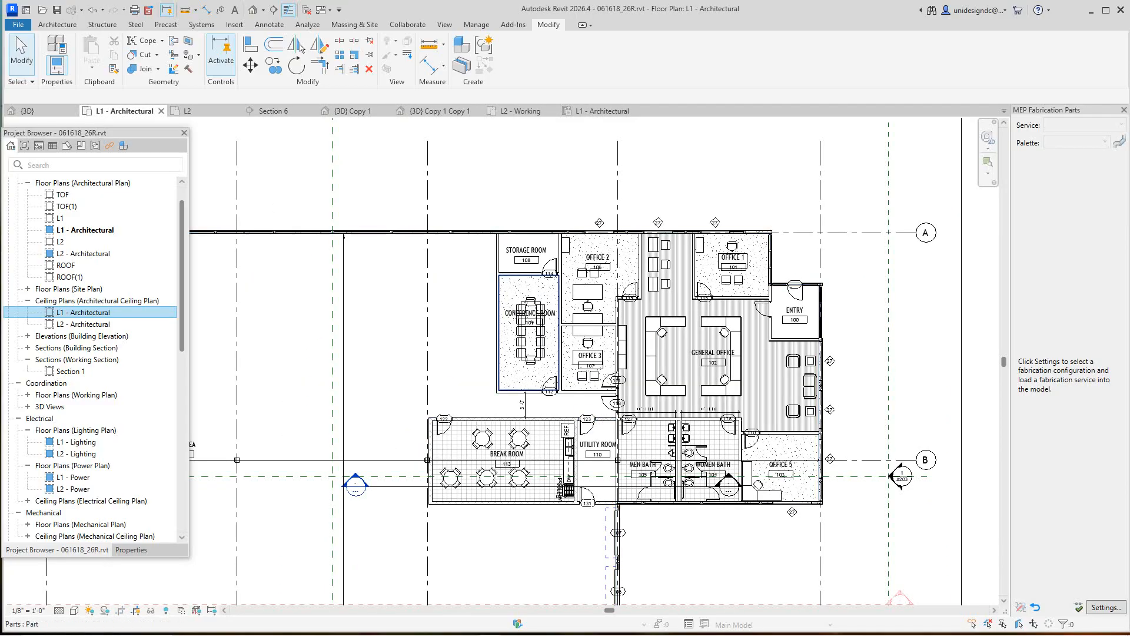
pyautogui.scroll(-3, 538, 297)
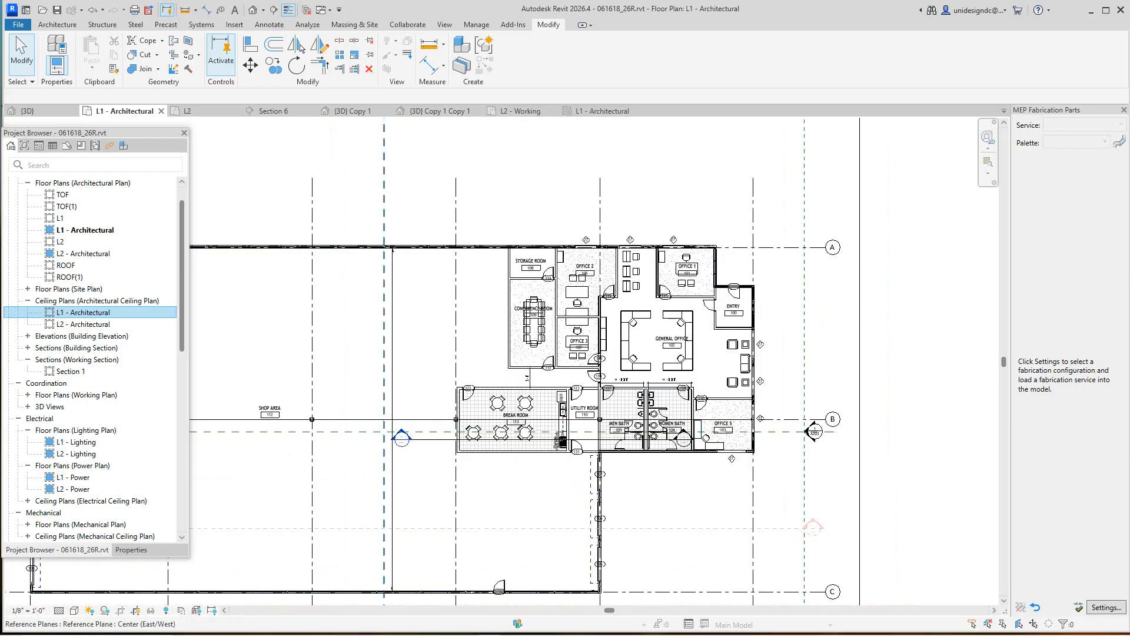
# Open the {3D} Copy 1 view and examine the break room, the offices and the shop area.
pyautogui.click(353, 111)
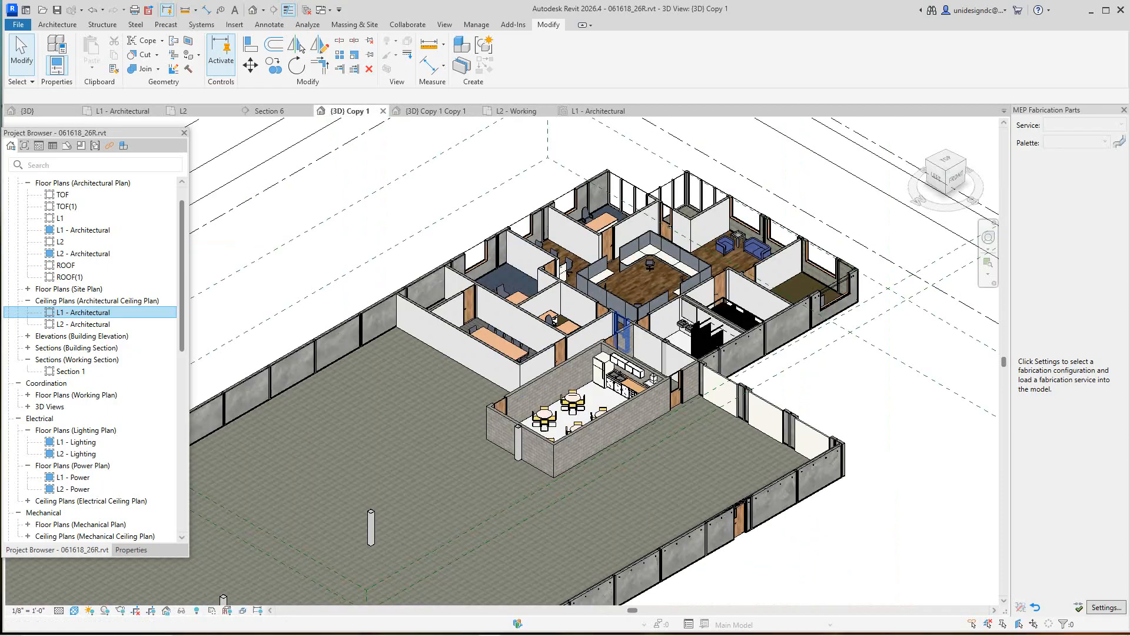
pyautogui.scroll(2, 638, 371)
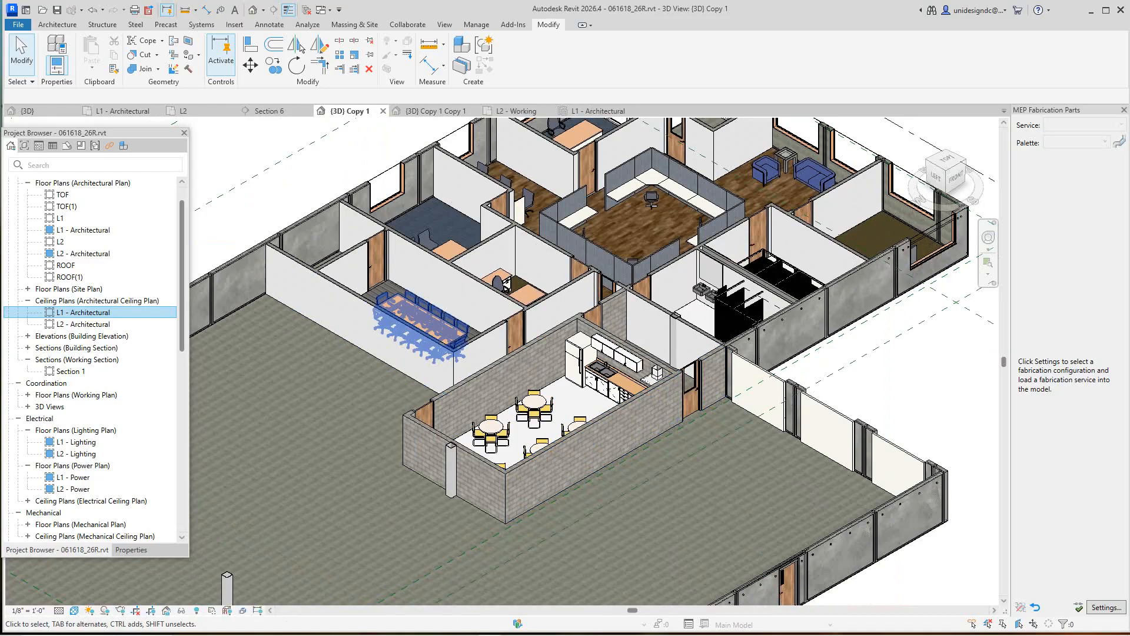
pyautogui.scroll(-3, 492, 483)
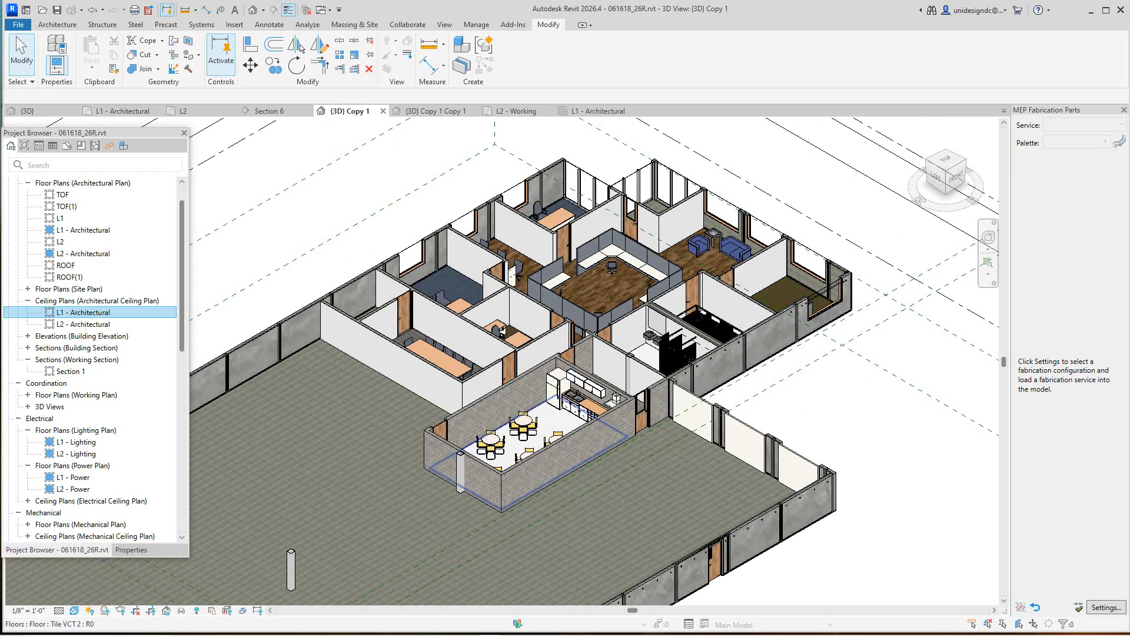
pyautogui.scroll(3, 501, 433)
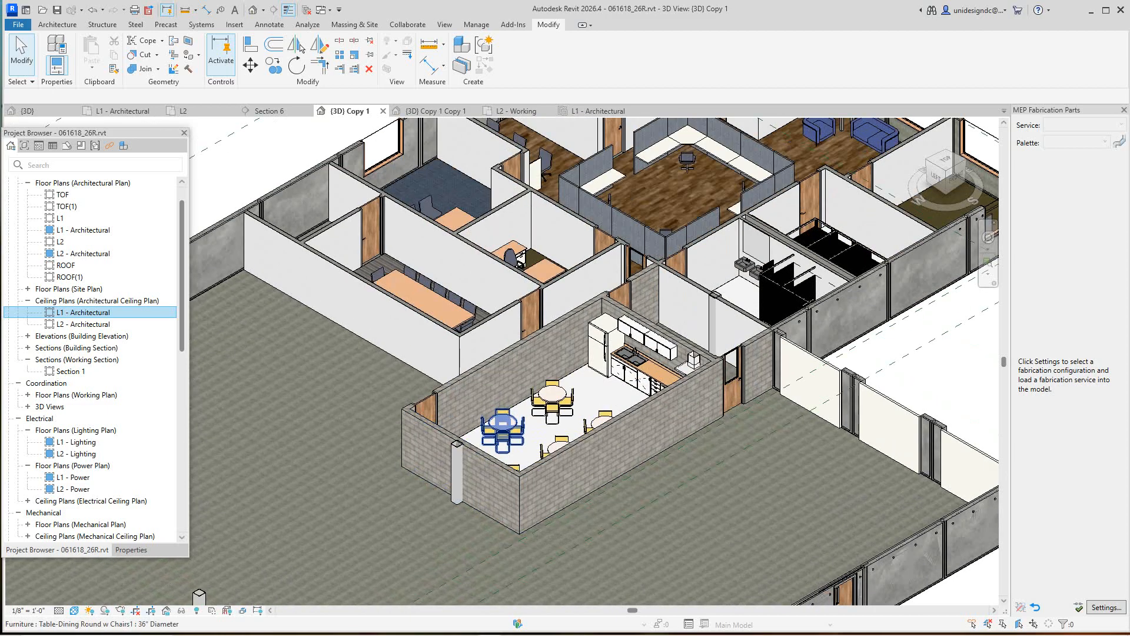
pyautogui.scroll(-2, 559, 359)
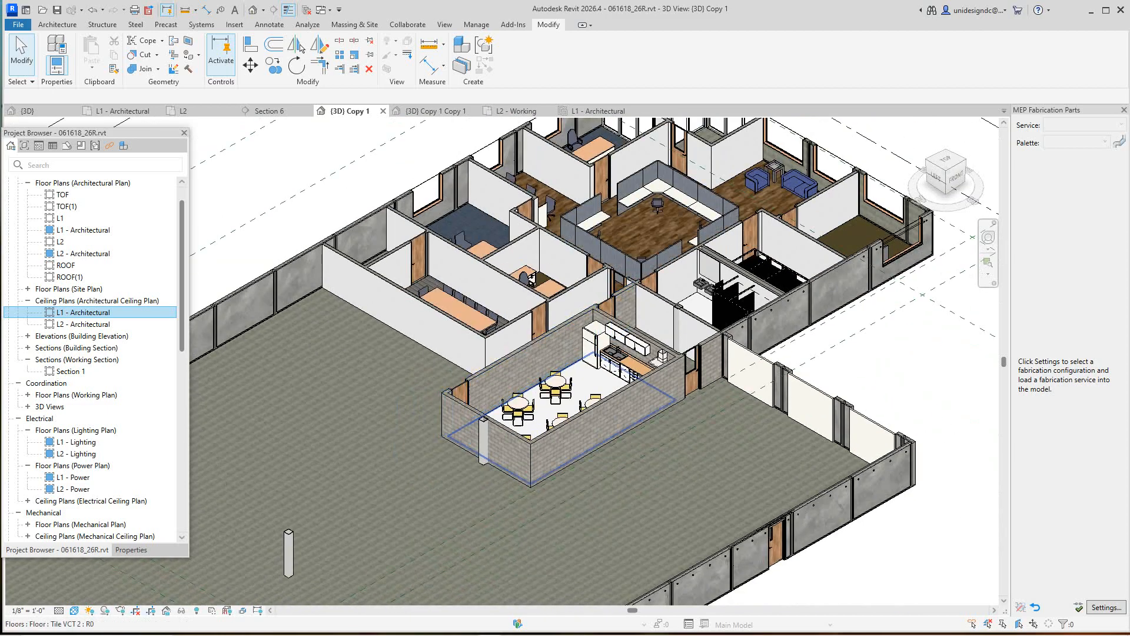
pyautogui.scroll(-2, 602, 372)
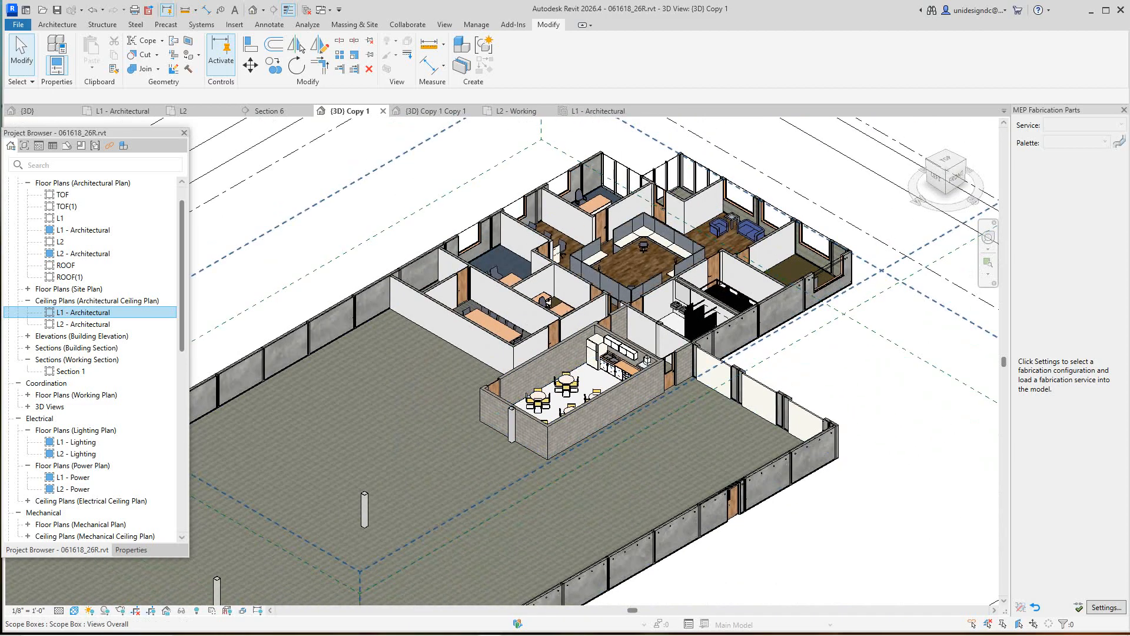
pyautogui.scroll(1, 485, 312)
pyautogui.scroll(-3, 485, 313)
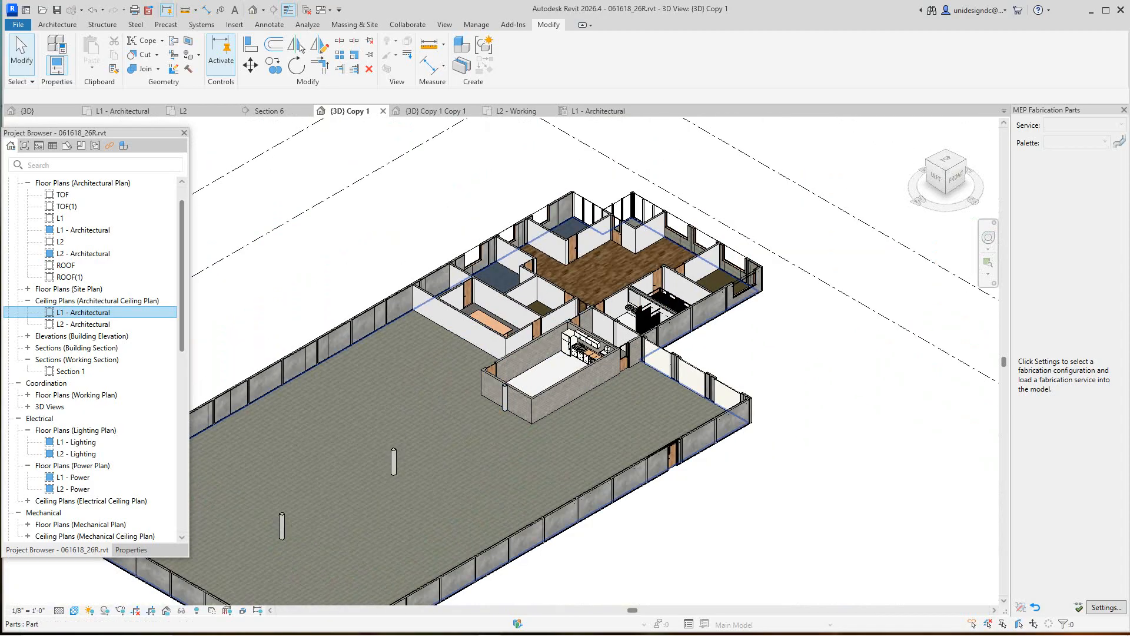
pyautogui.moveTo(533, 304); pyautogui.dragTo(622, 286, button='middle')
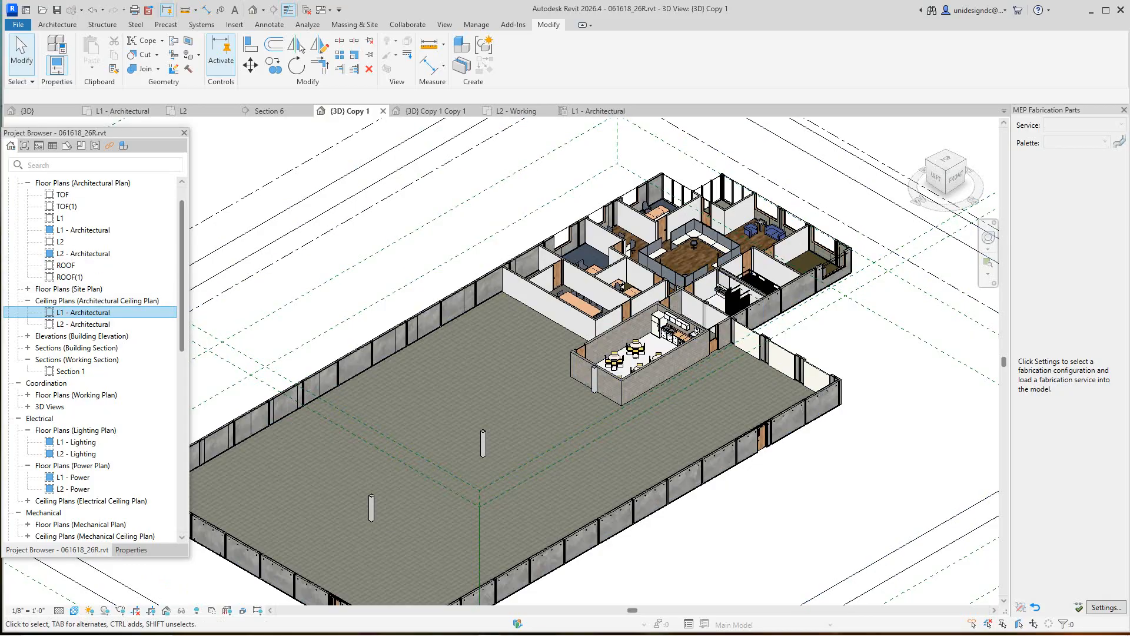
# Open the {3D} Copy 1 Copy 1 view and examine the masonry break room walls and the exterior wall panels.
pyautogui.click(436, 111)
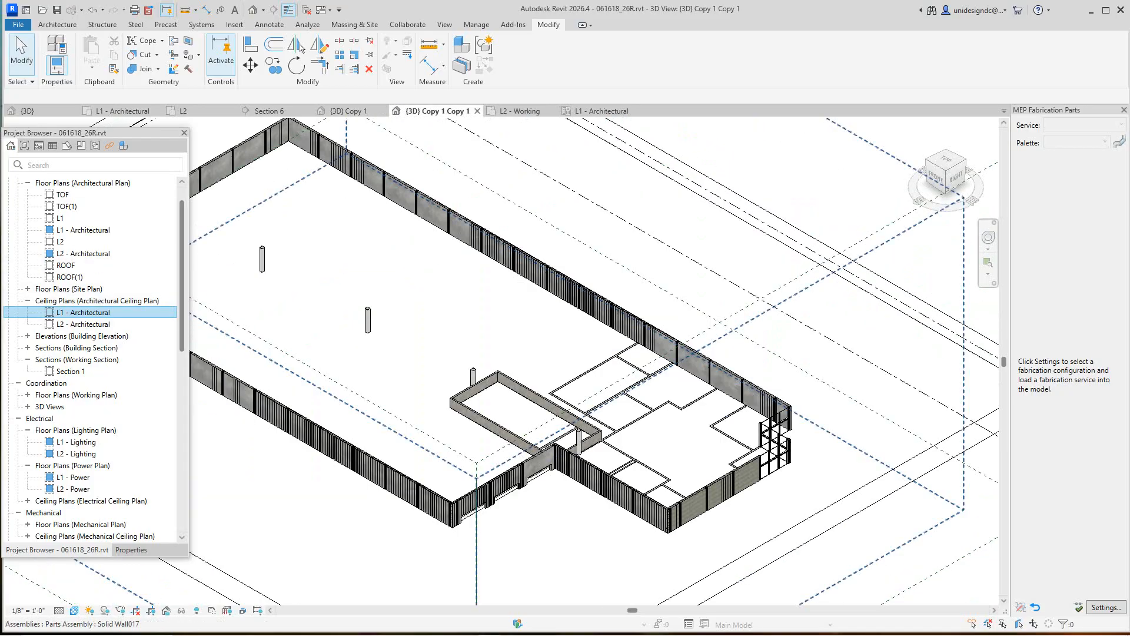
pyautogui.scroll(2, 507, 444)
pyautogui.scroll(3, 369, 352)
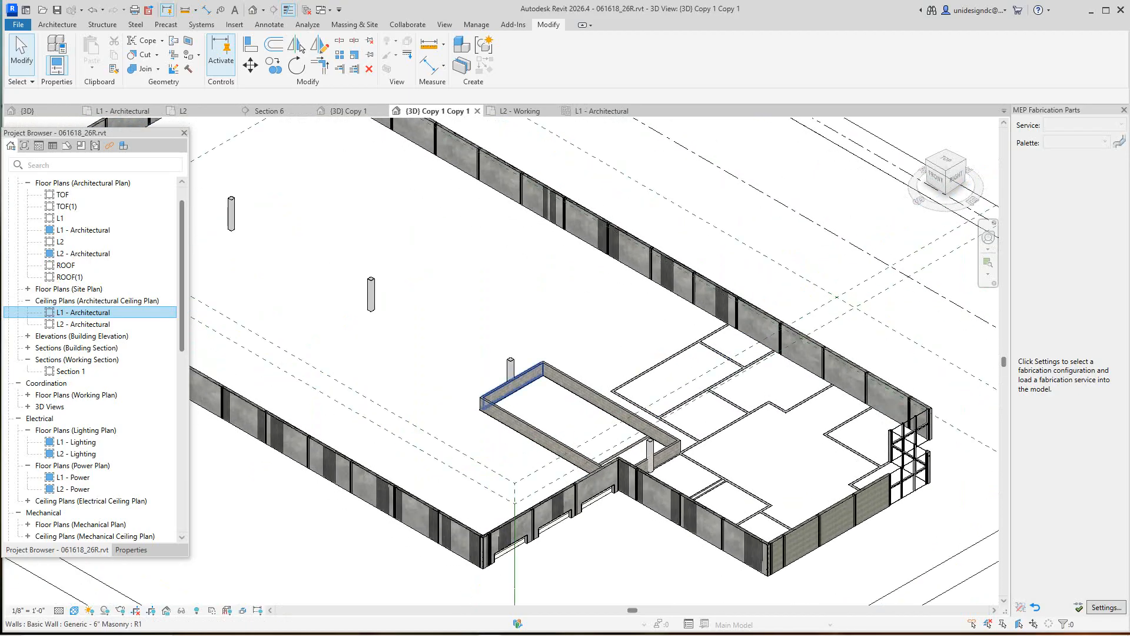
pyautogui.scroll(1, 692, 503)
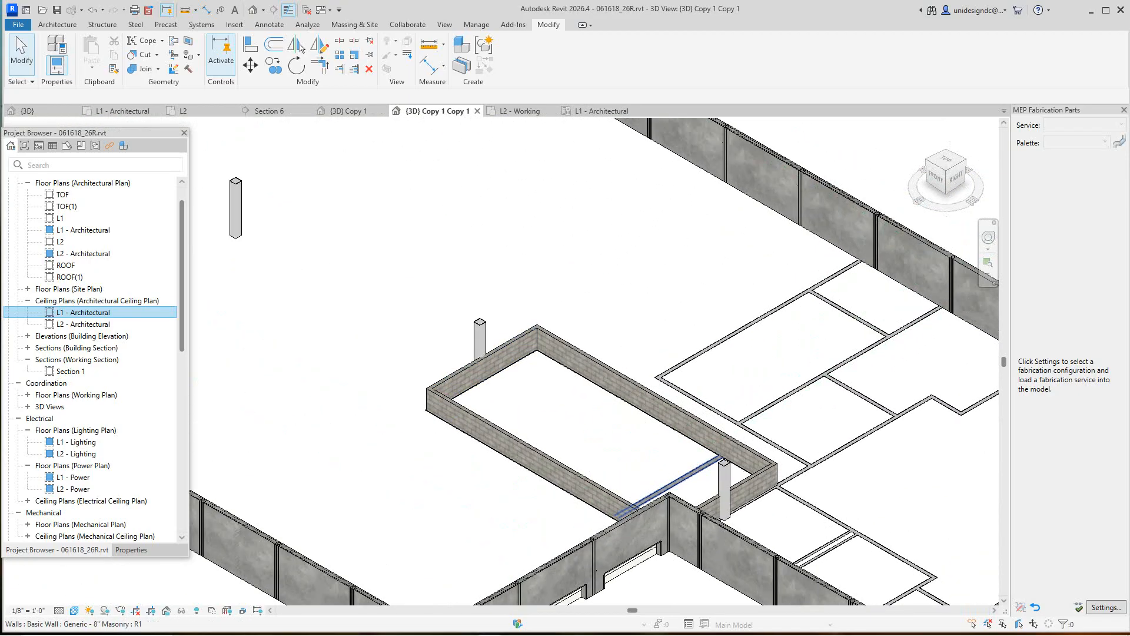
pyautogui.scroll(-5, 977, 423)
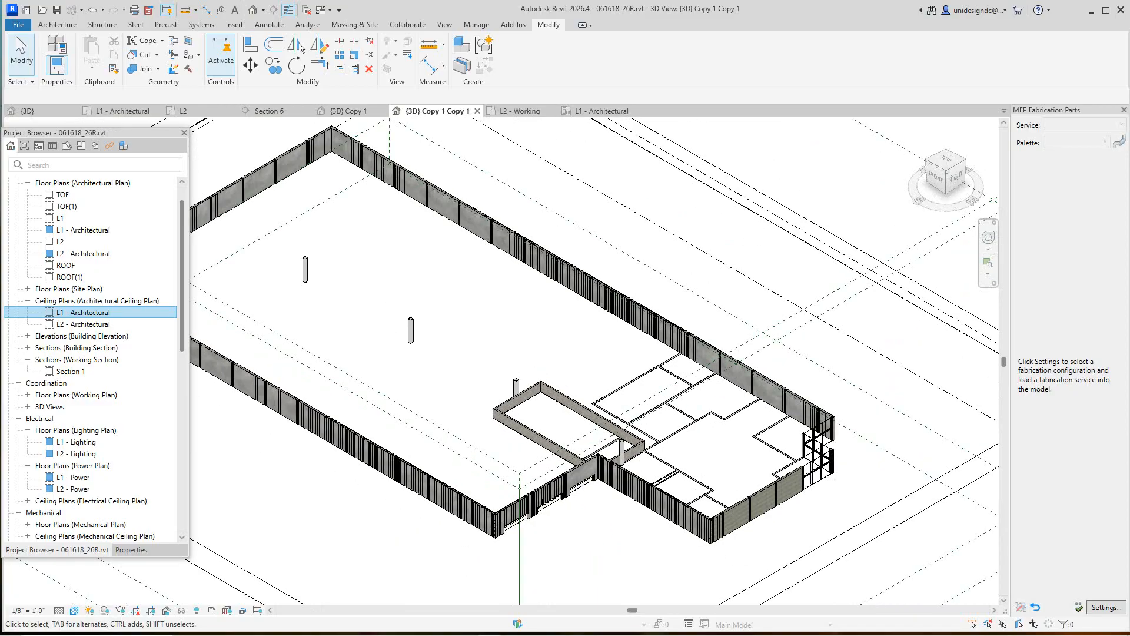
pyautogui.moveTo(471, 353); pyautogui.dragTo(489, 377, button='middle')
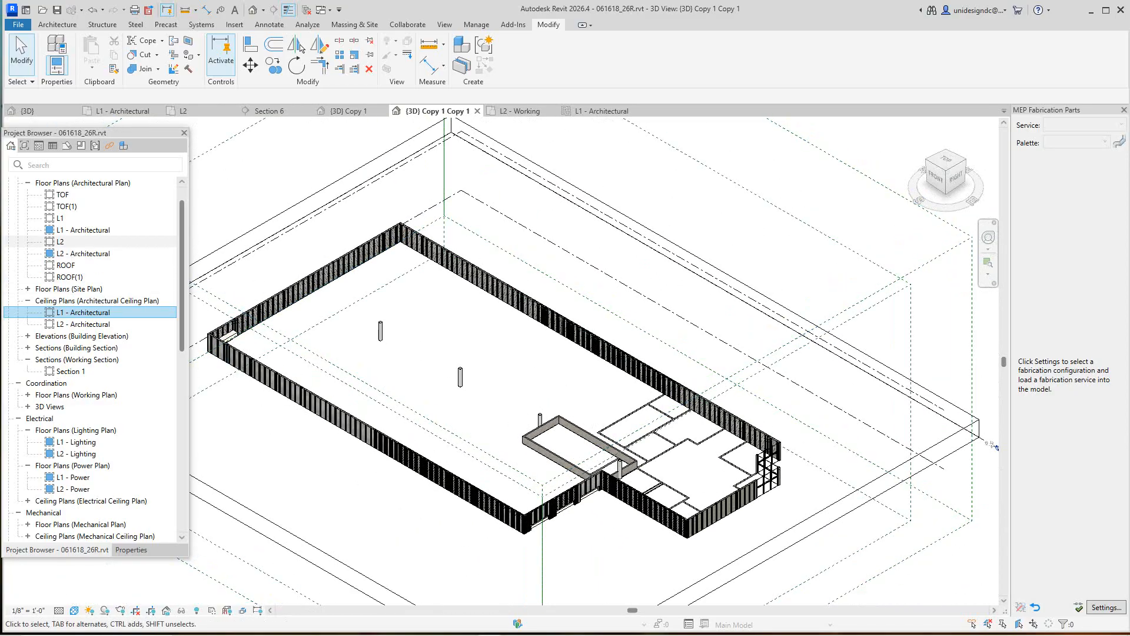
# Open the L2 floor plan and examine the break room's masonry walls where they meet the exterior wall panels.
pyautogui.doubleClick(60, 241)
pyautogui.scroll(1, 435, 386)
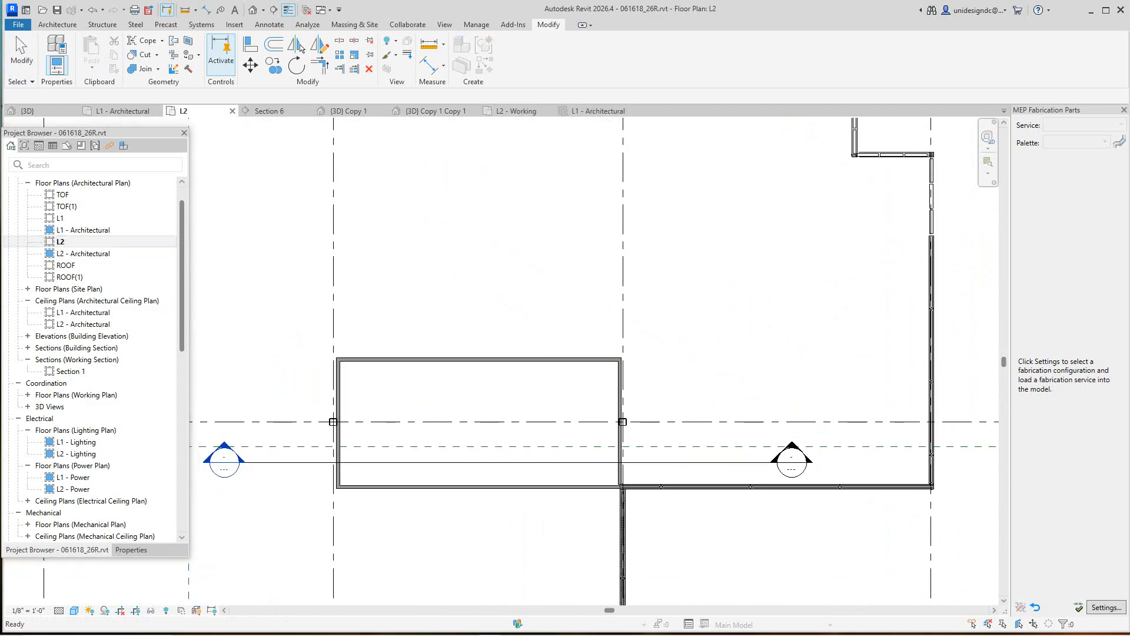
pyautogui.scroll(-1, 486, 381)
pyautogui.moveTo(487, 382); pyautogui.dragTo(556, 321, button='middle')
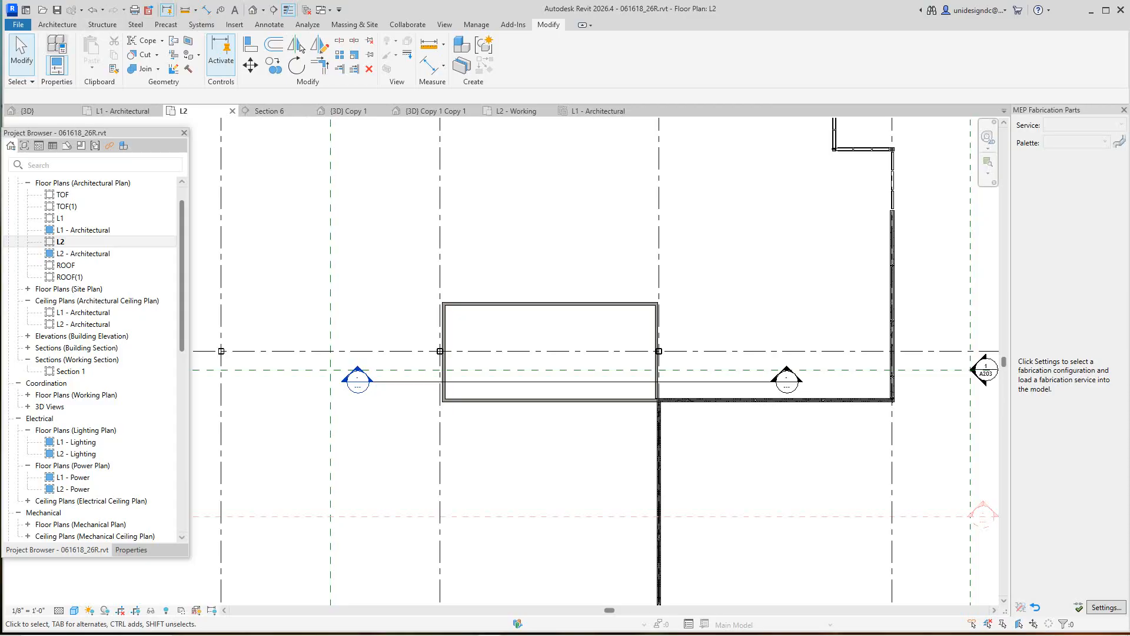
pyautogui.scroll(1, 507, 356)
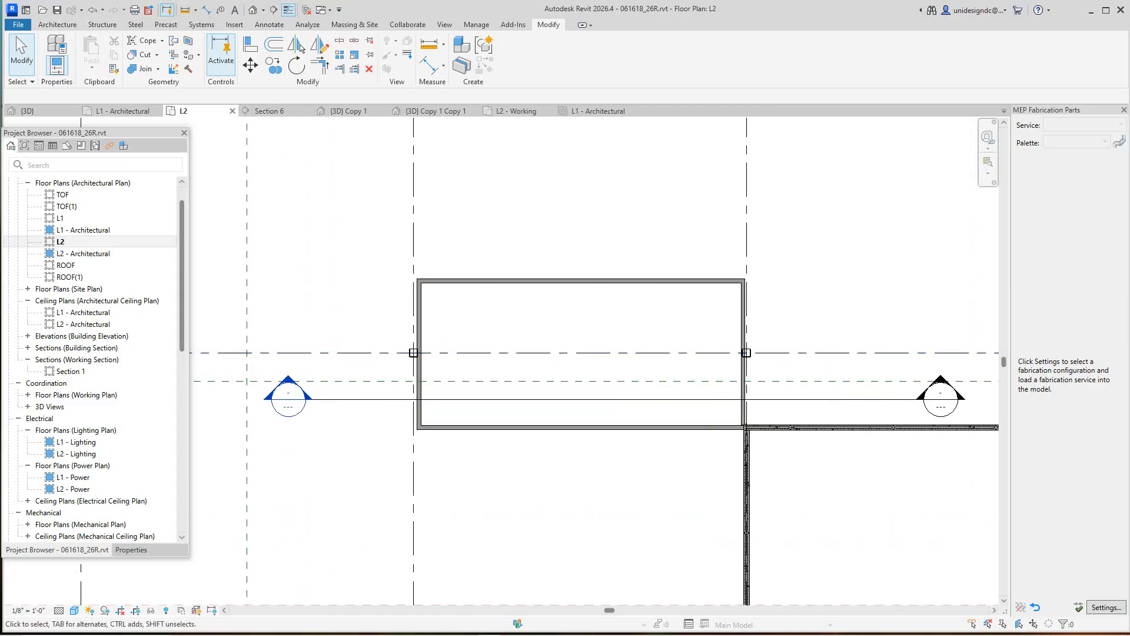
pyautogui.scroll(1, 508, 356)
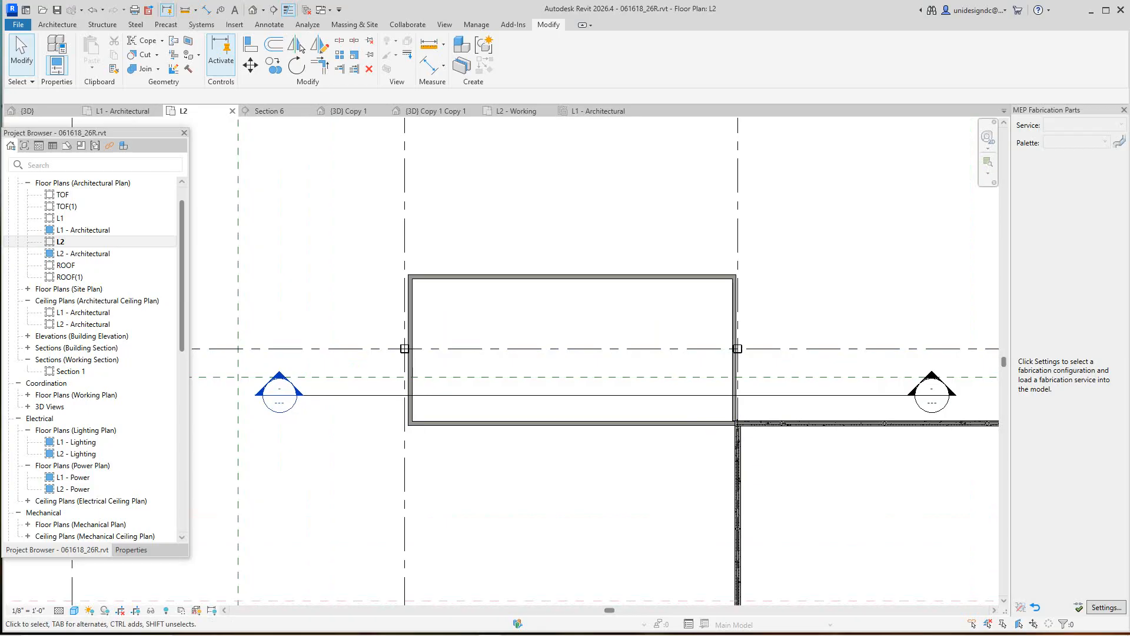
pyautogui.scroll(6, 737, 422)
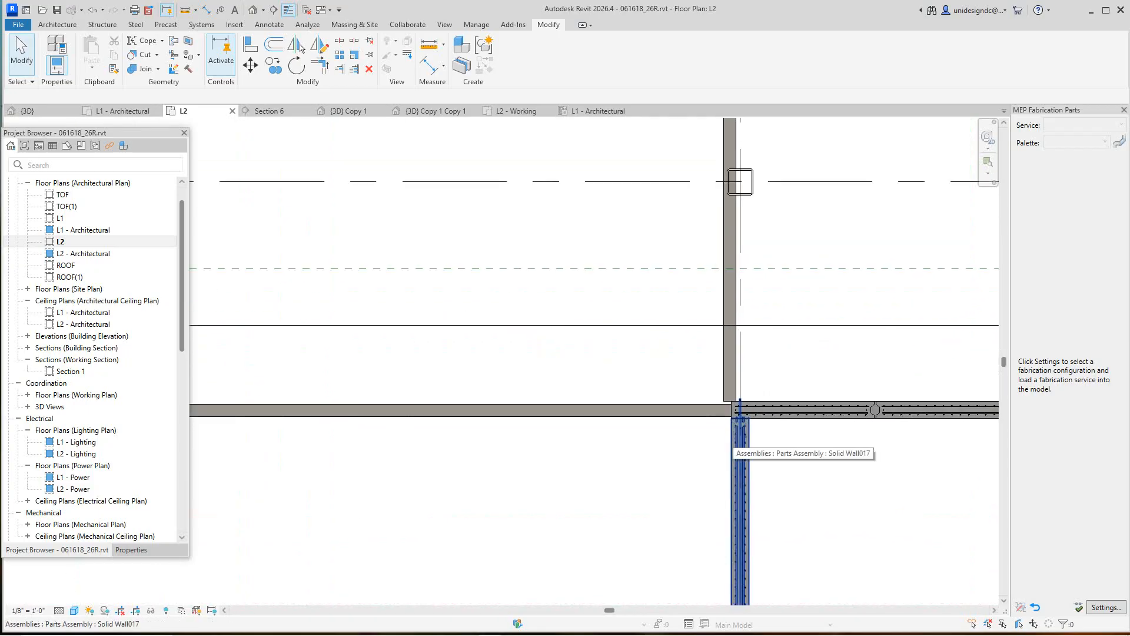
pyautogui.scroll(-4, 733, 418)
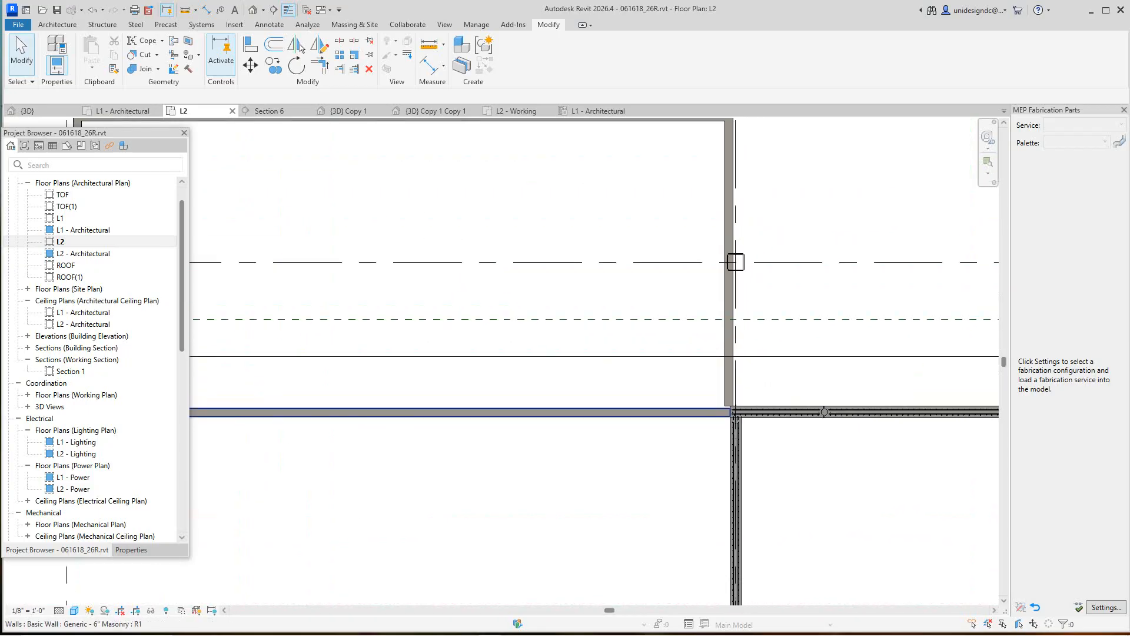
pyautogui.scroll(5, 729, 413)
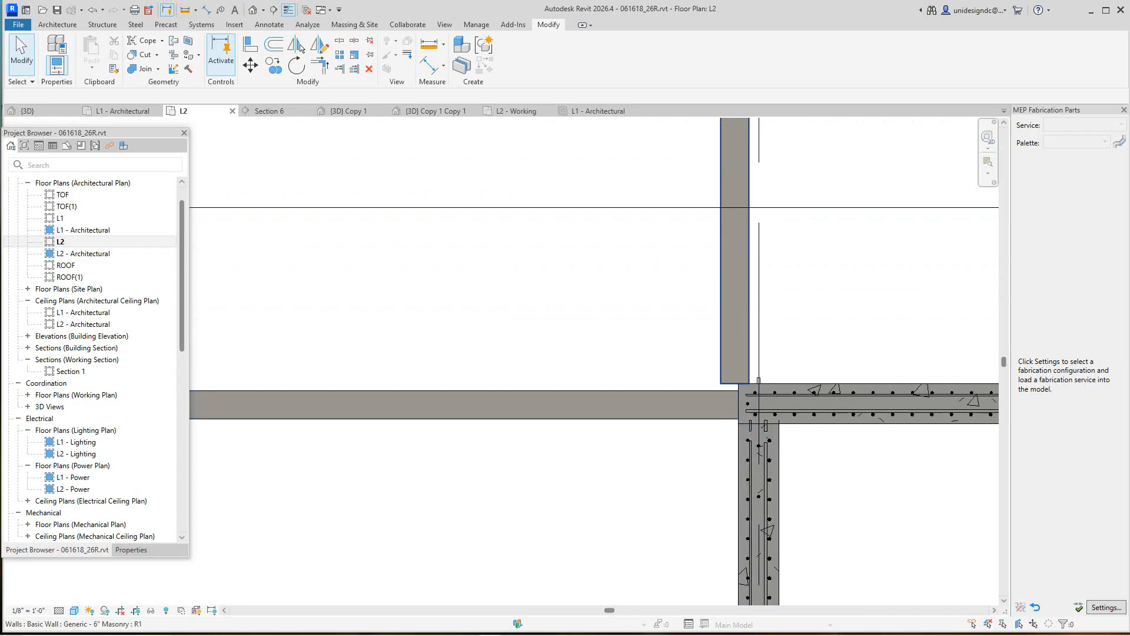
# Try to trim the break room's two 6" masonry walls into a corner beside the exterior wall panels.
pyautogui.doubleClick(730, 383)
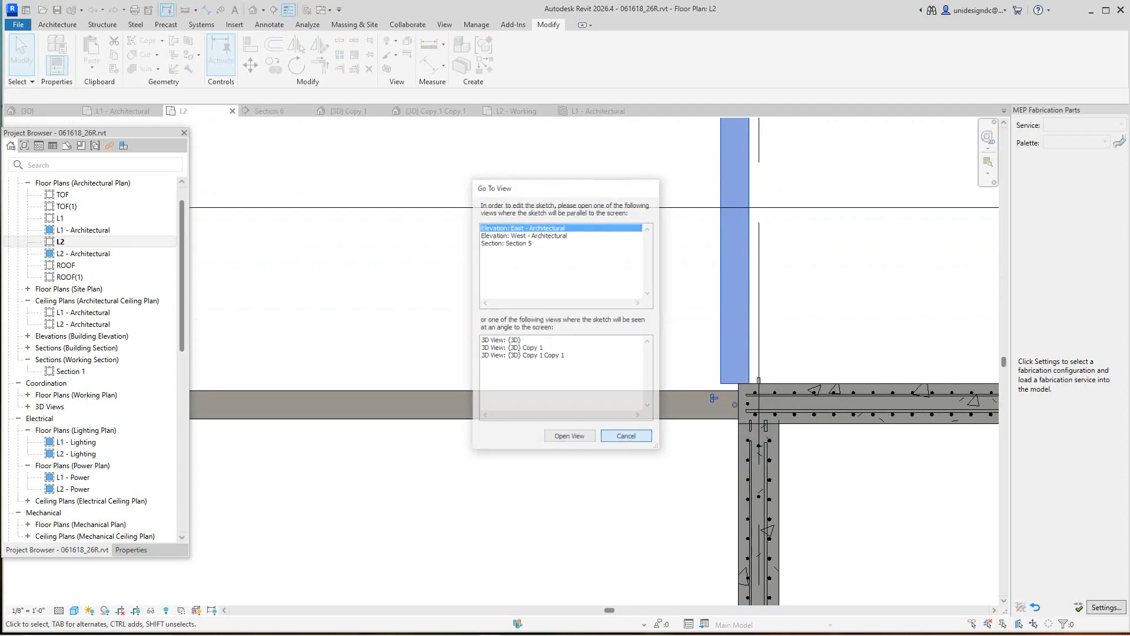
pyautogui.click(627, 437)
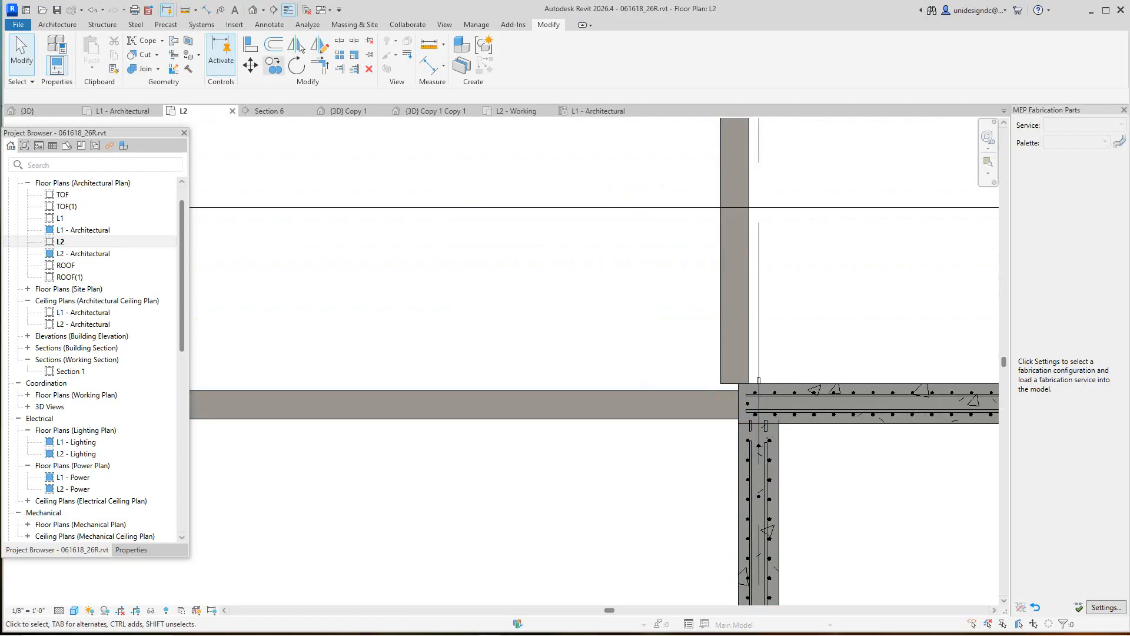
pyautogui.click(319, 66)
pyautogui.click(677, 405)
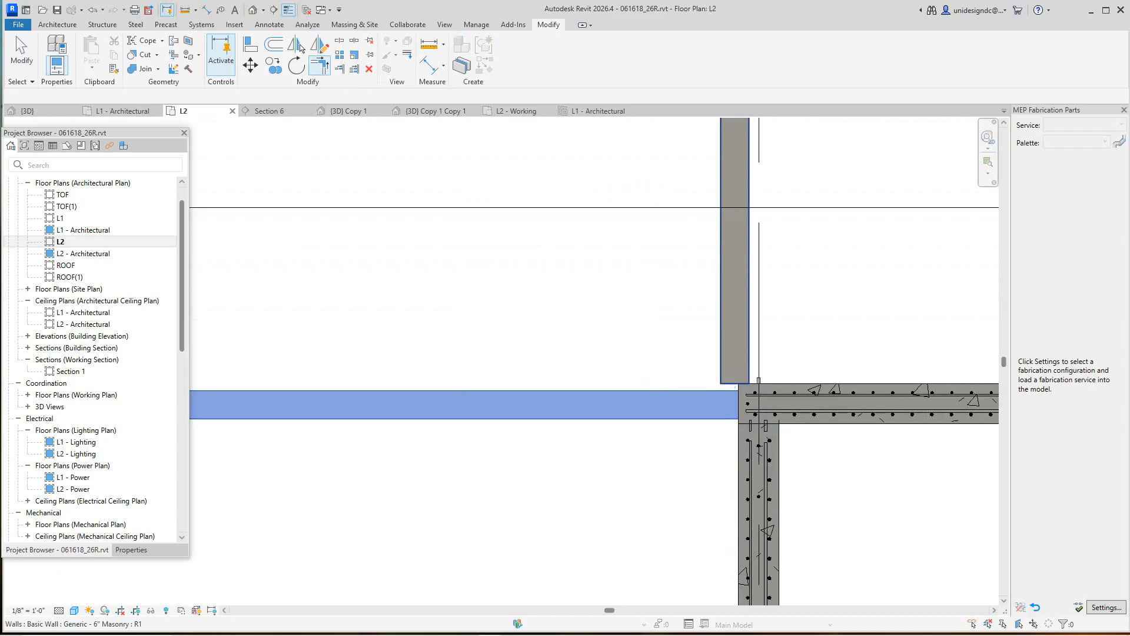
pyautogui.click(730, 349)
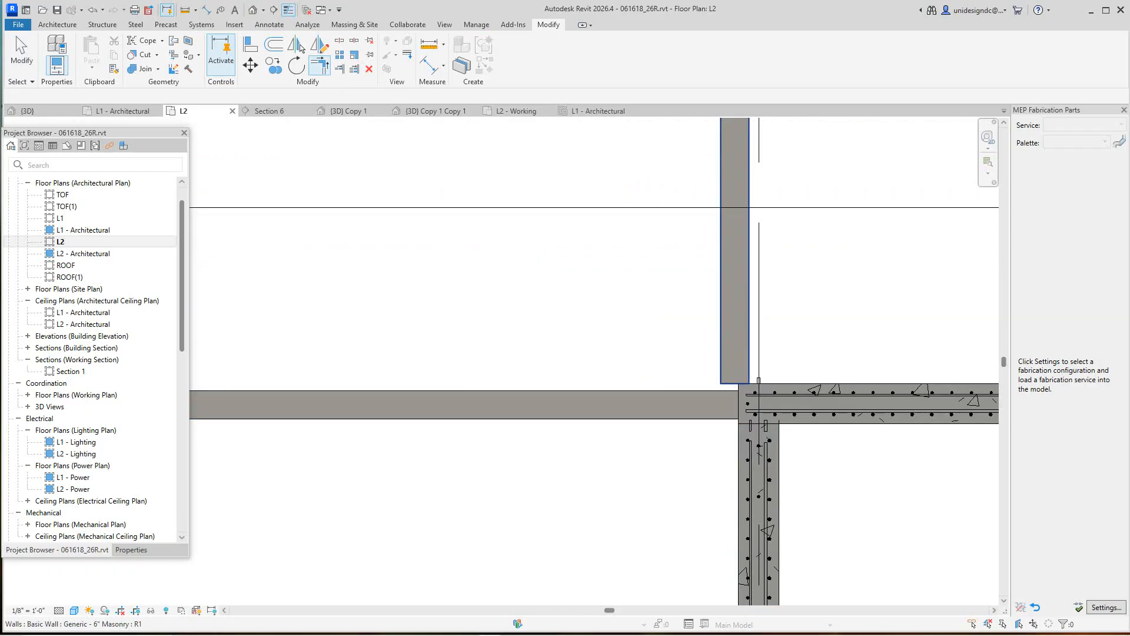
pyautogui.scroll(-5, 732, 350)
pyautogui.scroll(-2, 727, 347)
pyautogui.moveTo(727, 347); pyautogui.dragTo(731, 388, button='middle')
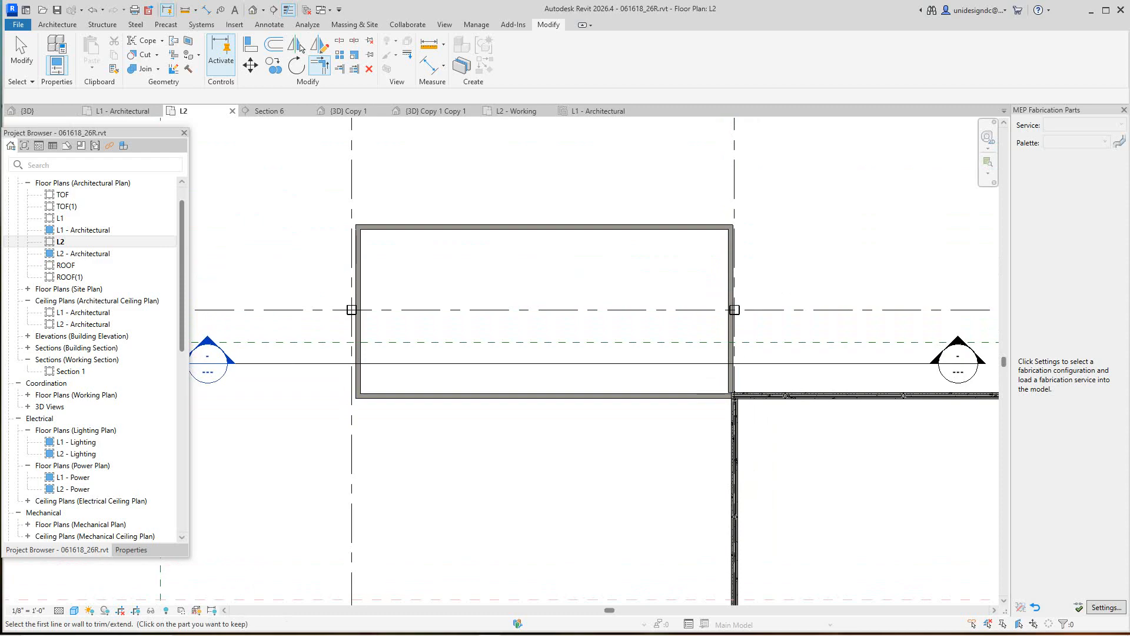
pyautogui.click(101, 24)
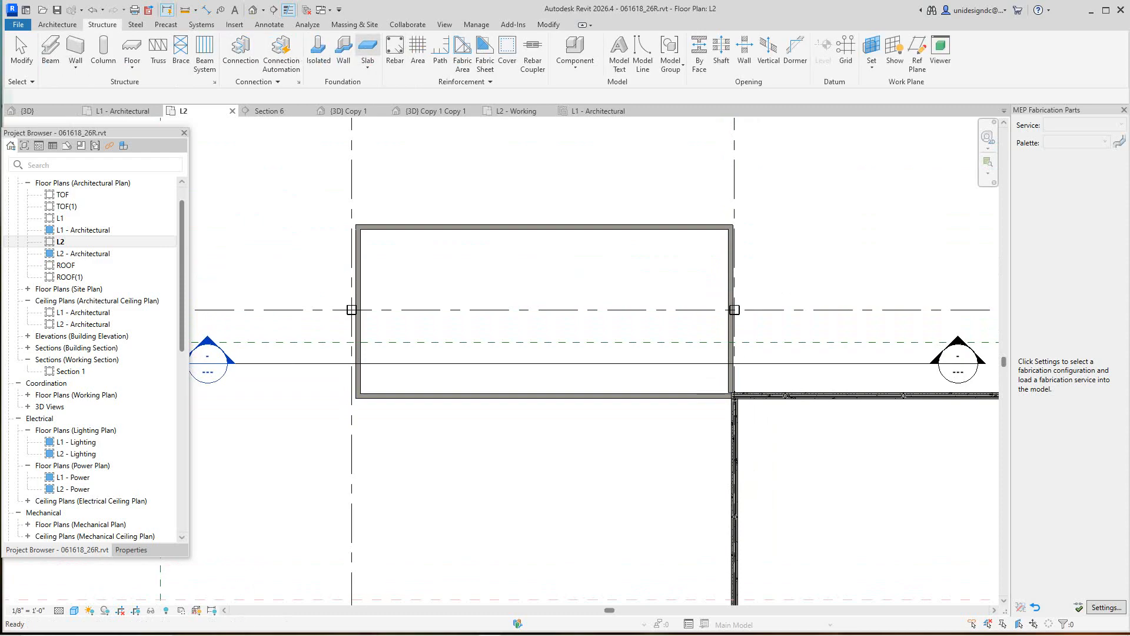
pyautogui.click(132, 48)
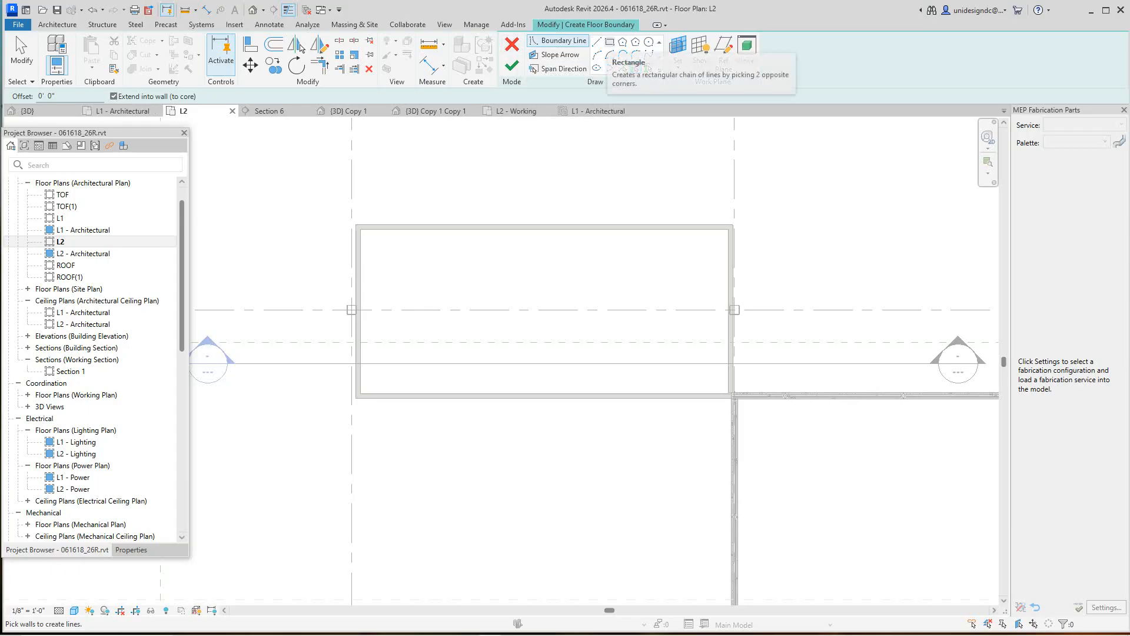
pyautogui.click(609, 41)
pyautogui.click(131, 550)
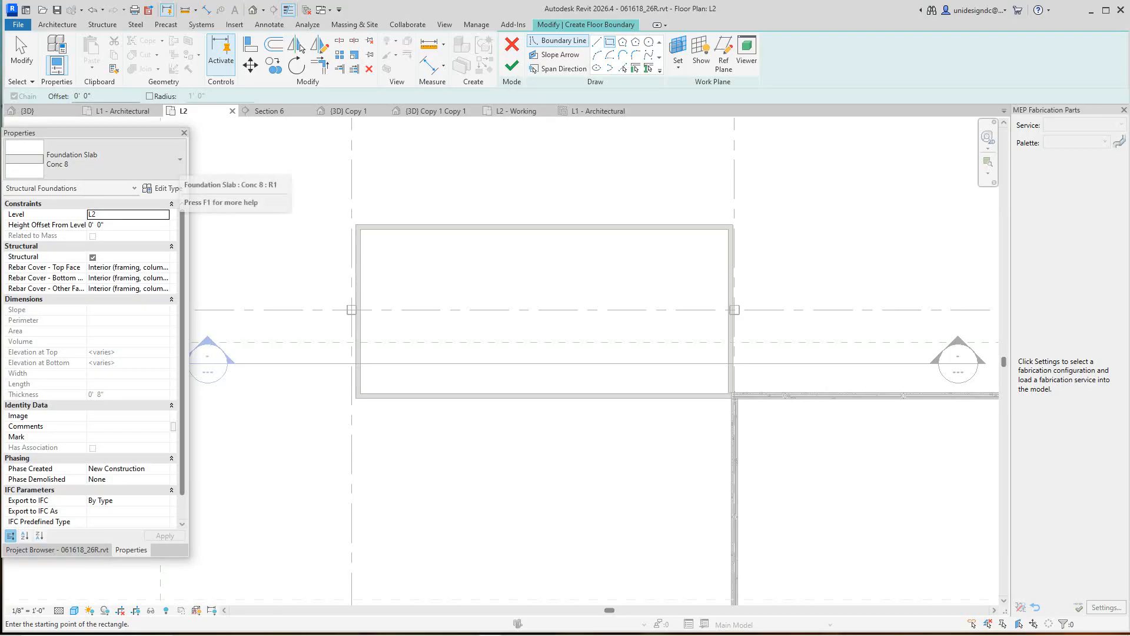
pyautogui.click(176, 160)
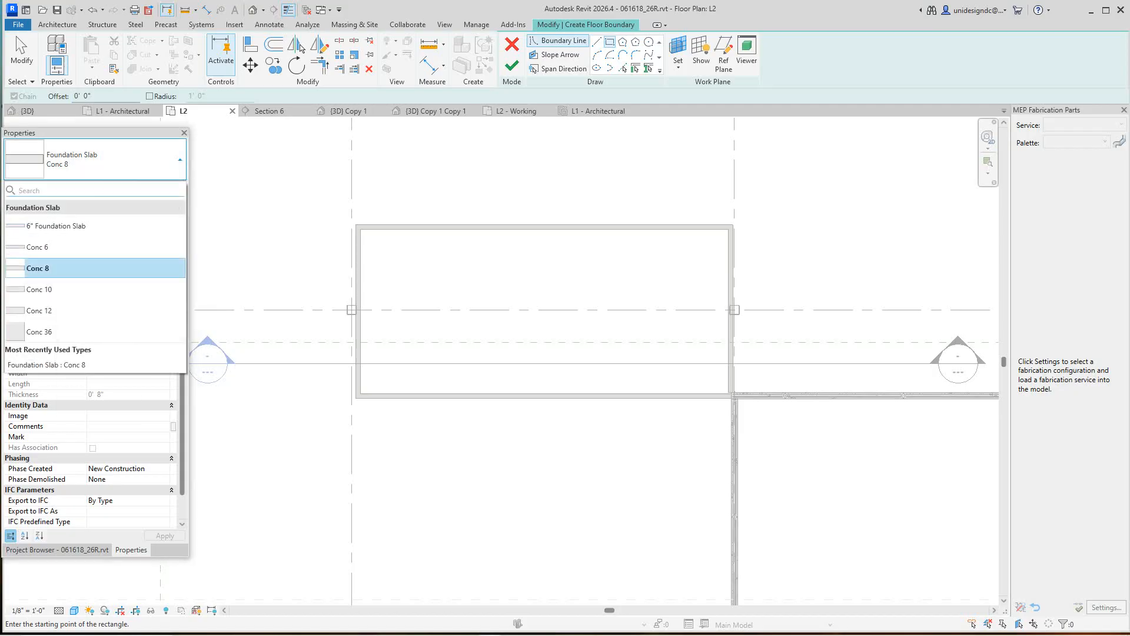
pyautogui.press('Escape')
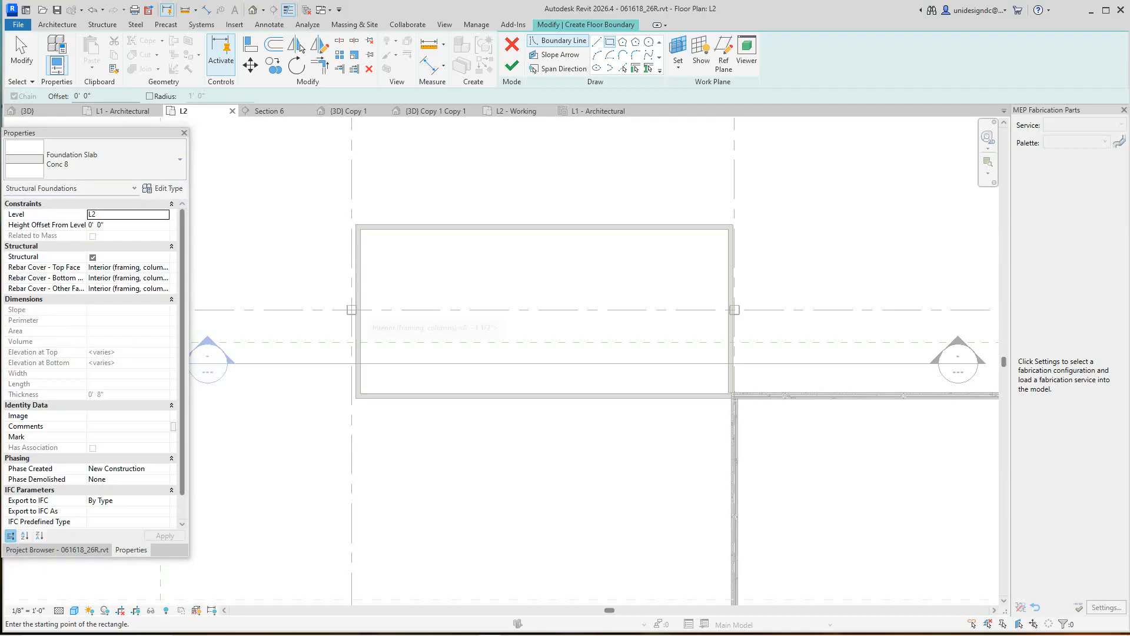
pyautogui.press('Escape')
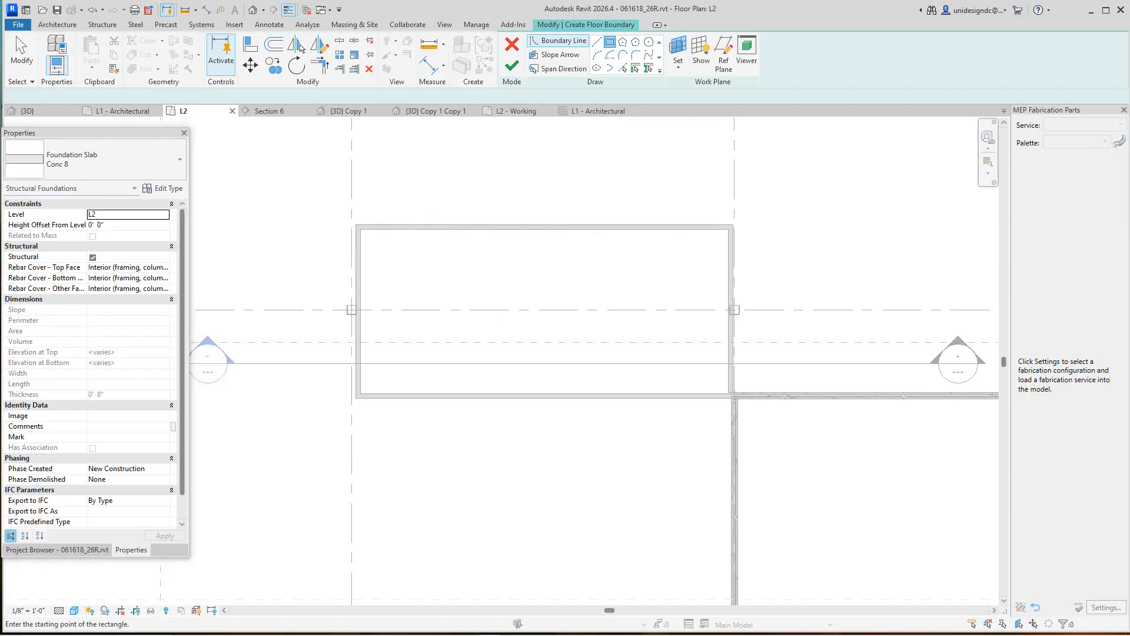
pyautogui.scroll(3, 361, 228)
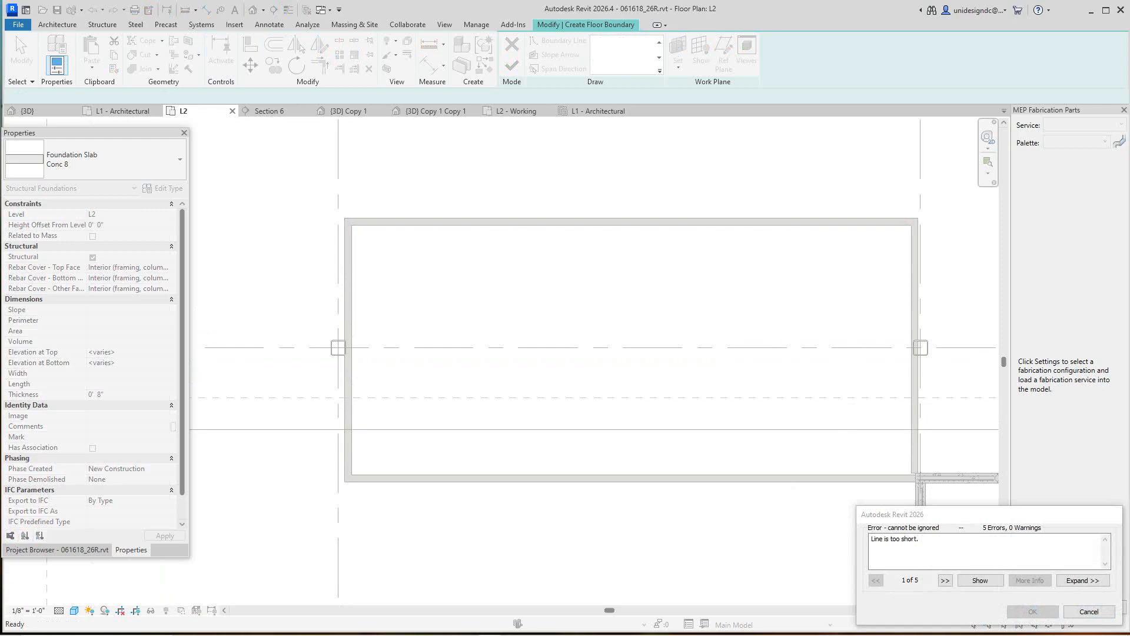
pyautogui.press('Escape')
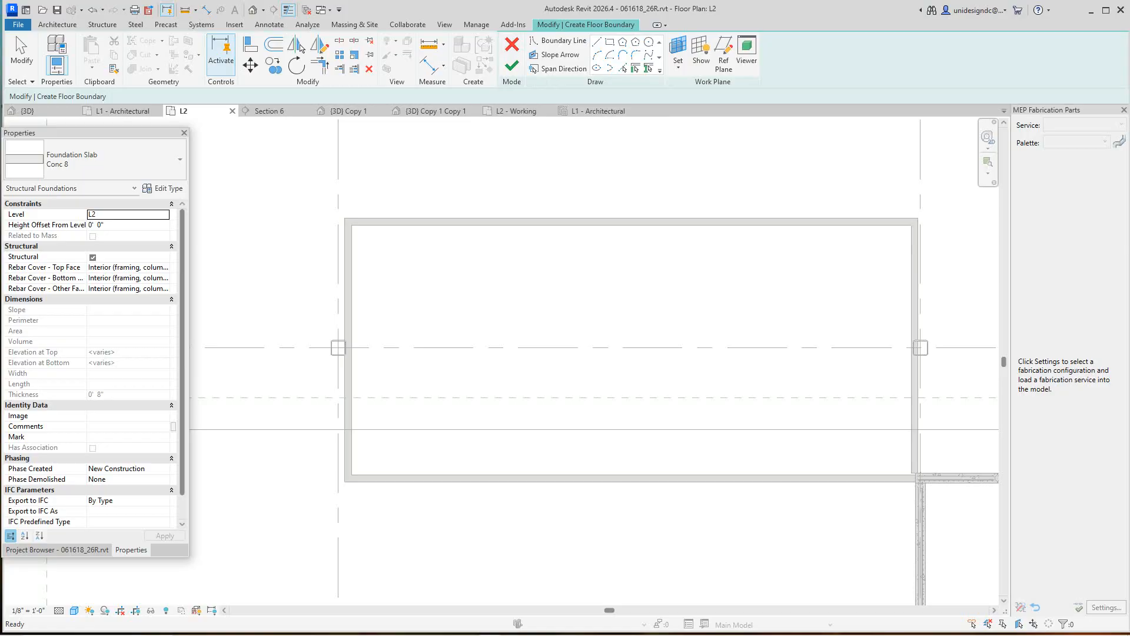
pyautogui.click(512, 45)
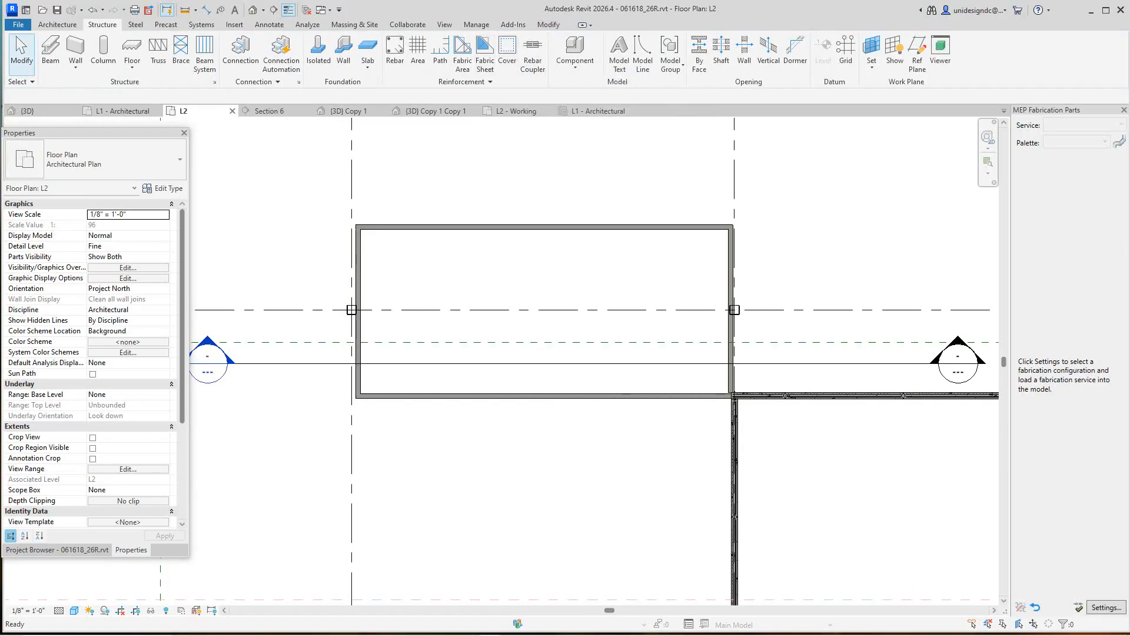
# Start a structural floor on level L2 using the Concrete 6" type.
pyautogui.click(132, 66)
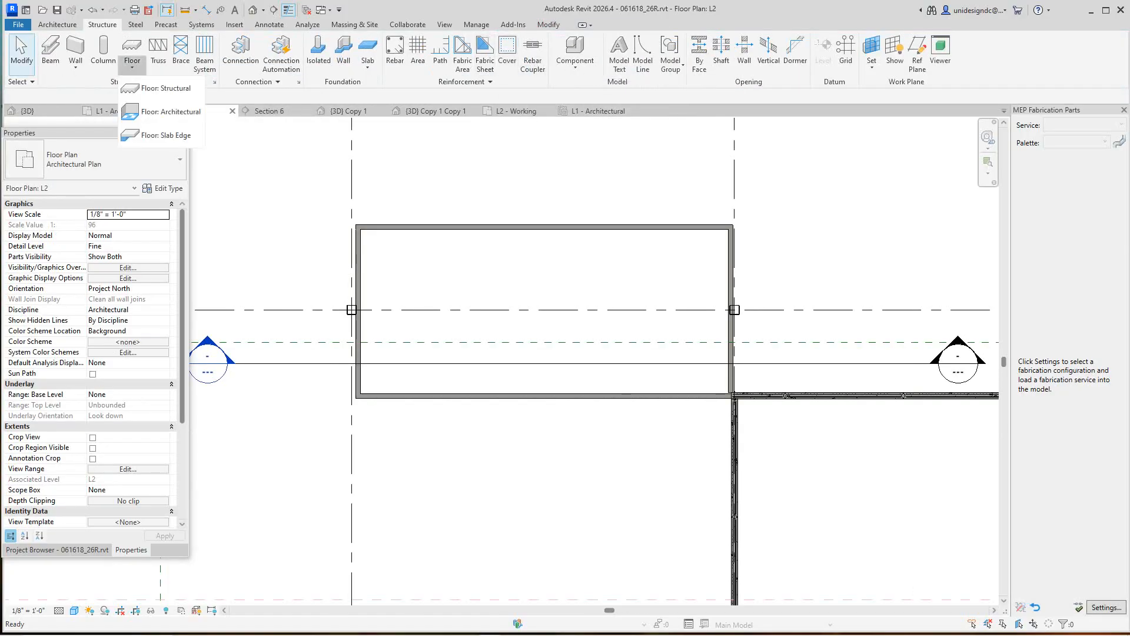
pyautogui.click(159, 88)
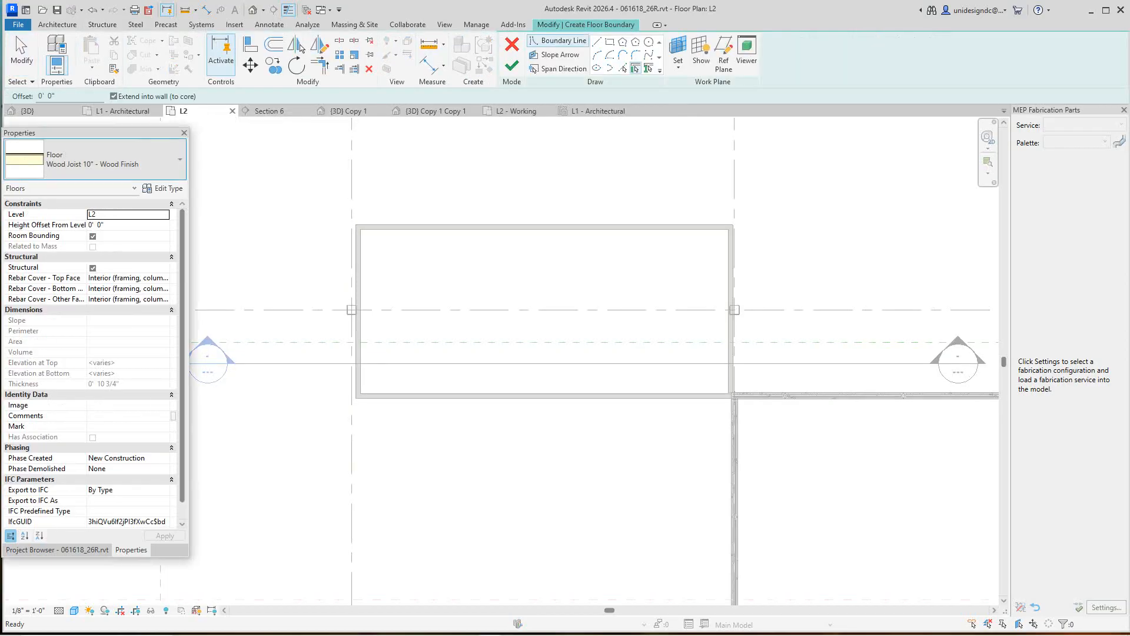
pyautogui.click(95, 159)
pyautogui.scroll(4, 94, 294)
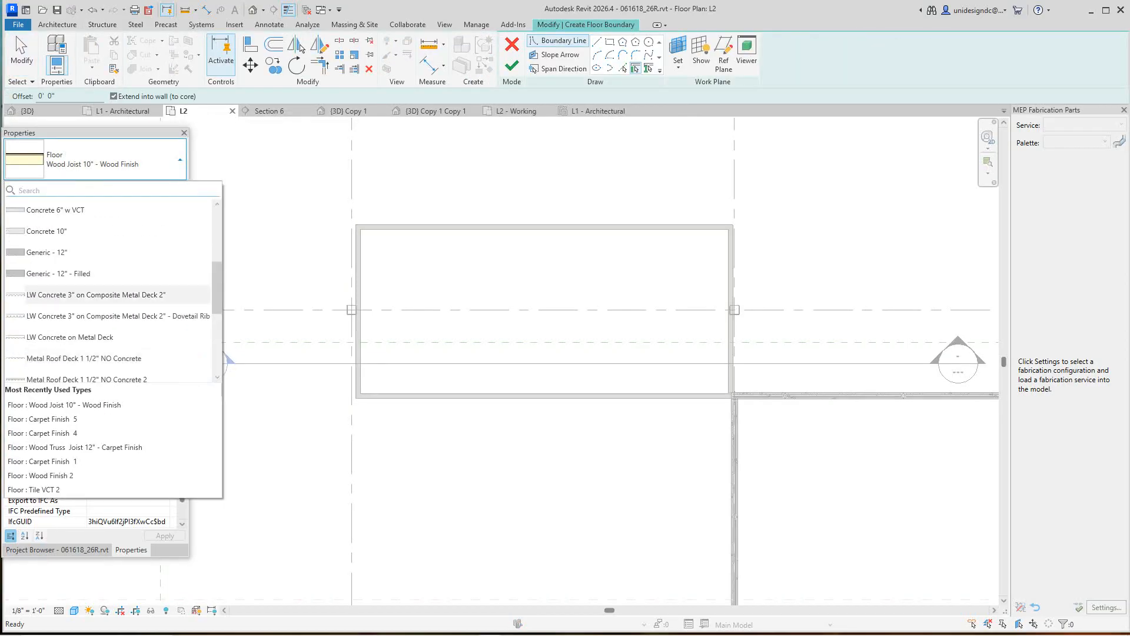
pyautogui.scroll(2, 95, 293)
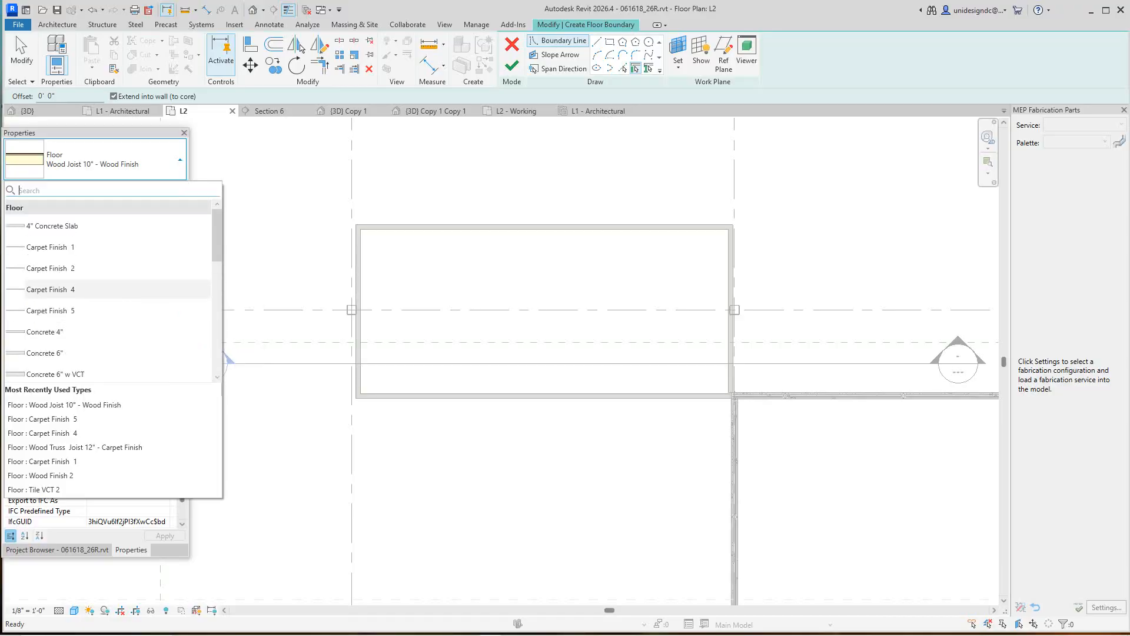
pyautogui.scroll(-3, 94, 336)
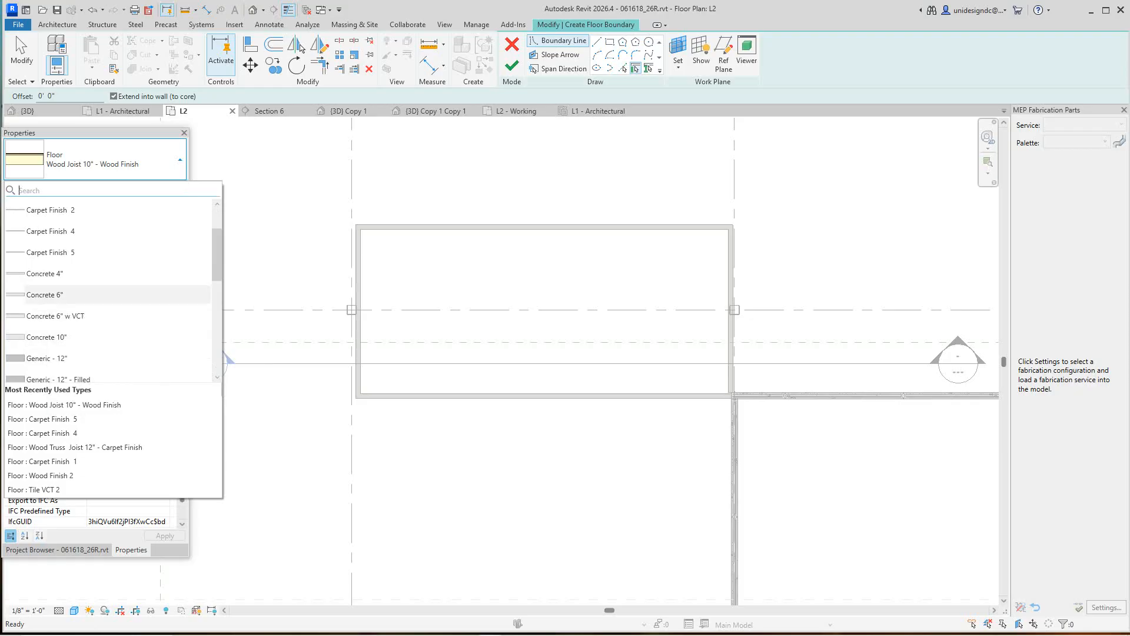
pyautogui.click(44, 295)
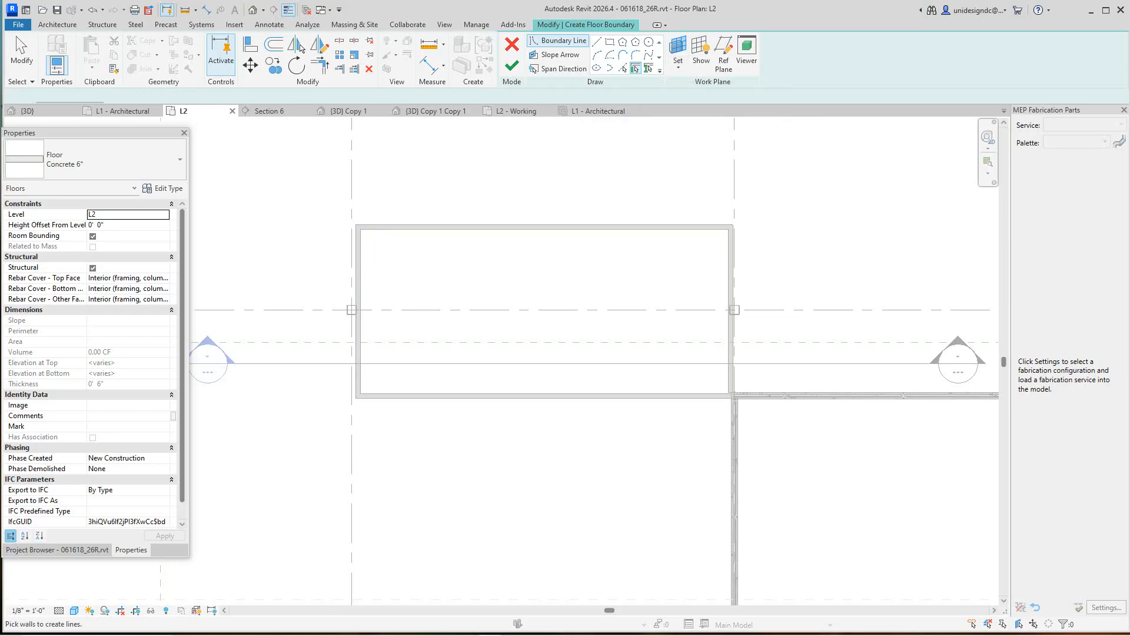
# Create the floor from the break room's four masonry walls as its boundary, without attaching walls to its underside.
pyautogui.click(359, 283)
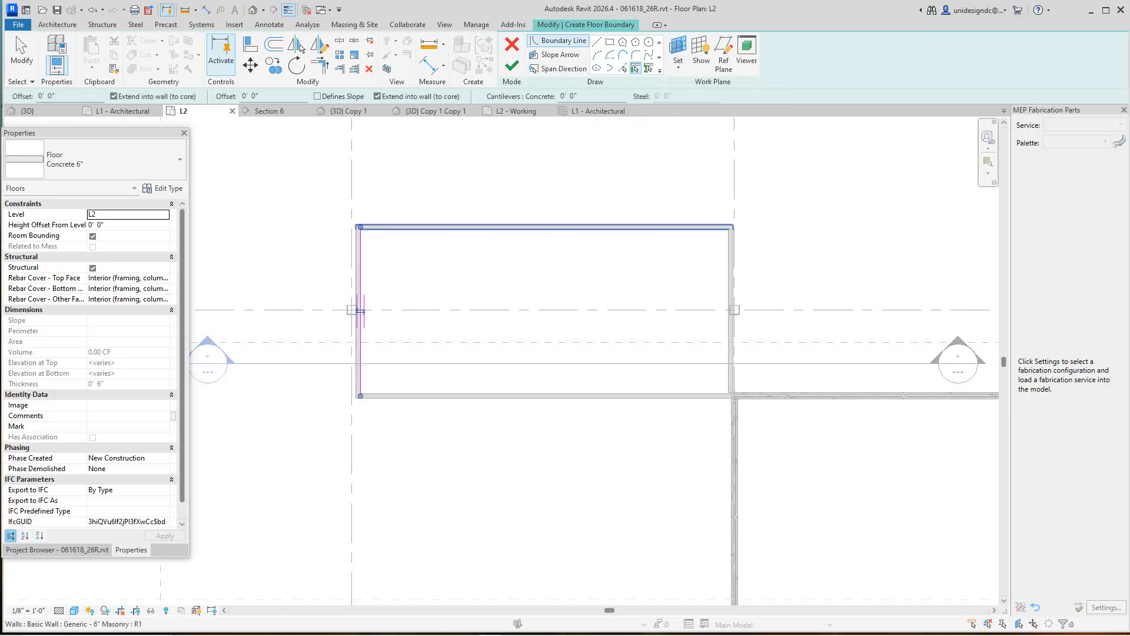
pyautogui.click(447, 227)
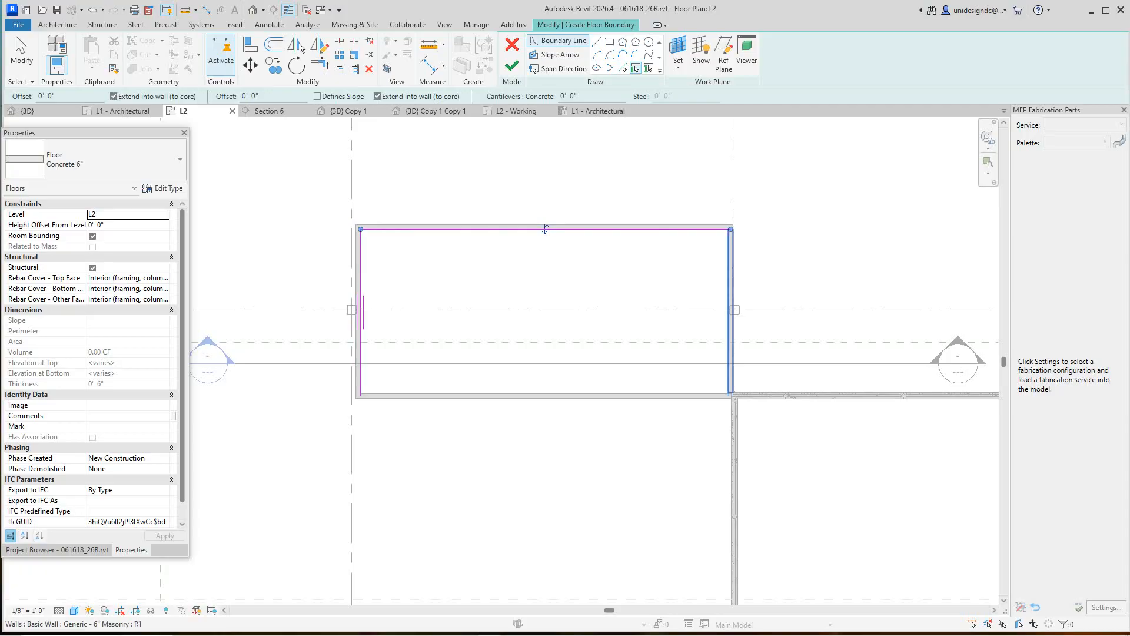
pyautogui.click(728, 312)
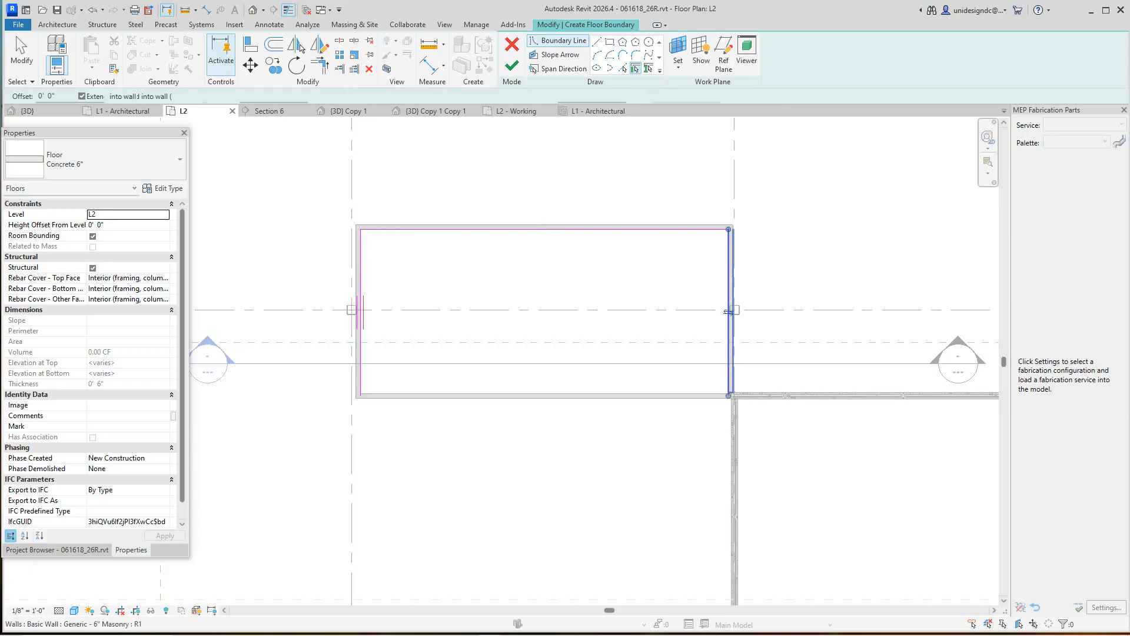
pyautogui.click(545, 395)
pyautogui.scroll(2, 400, 386)
pyautogui.scroll(-2, 548, 374)
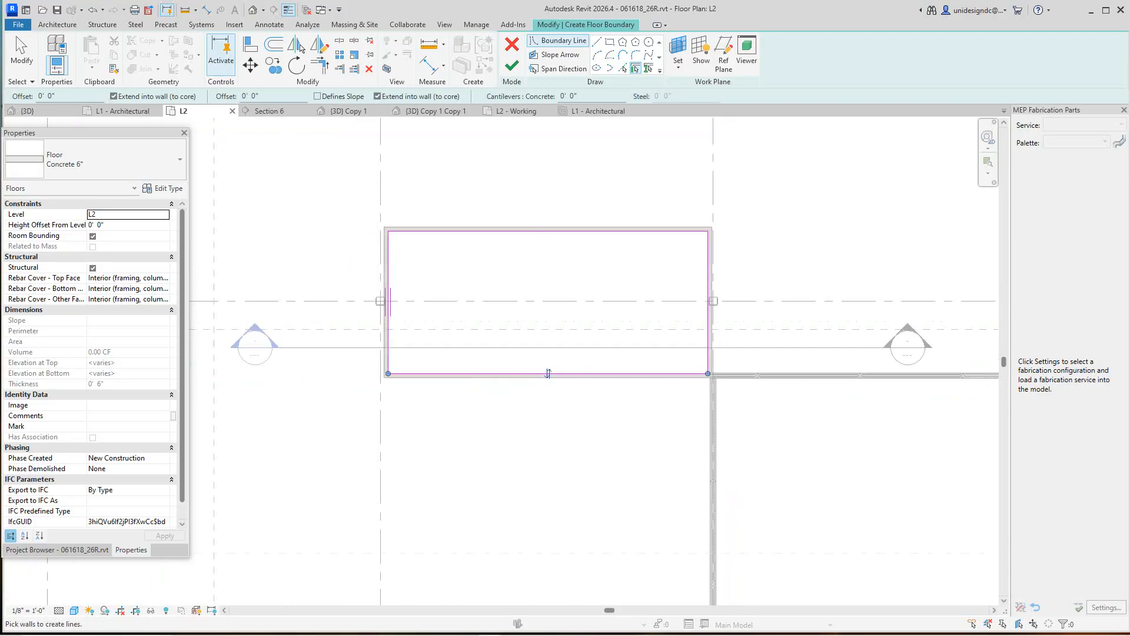
pyautogui.click(511, 65)
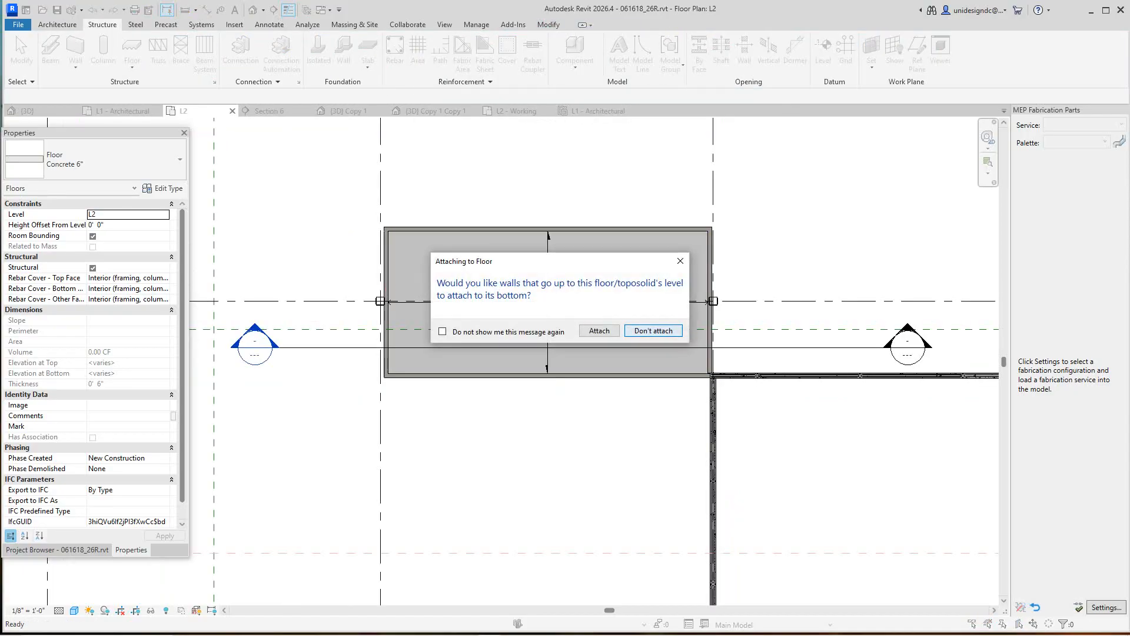
pyautogui.click(670, 330)
# Check the new break room floor slab in the {3D} Copy 1 Copy 1 view.
pyautogui.scroll(-2, 654, 332)
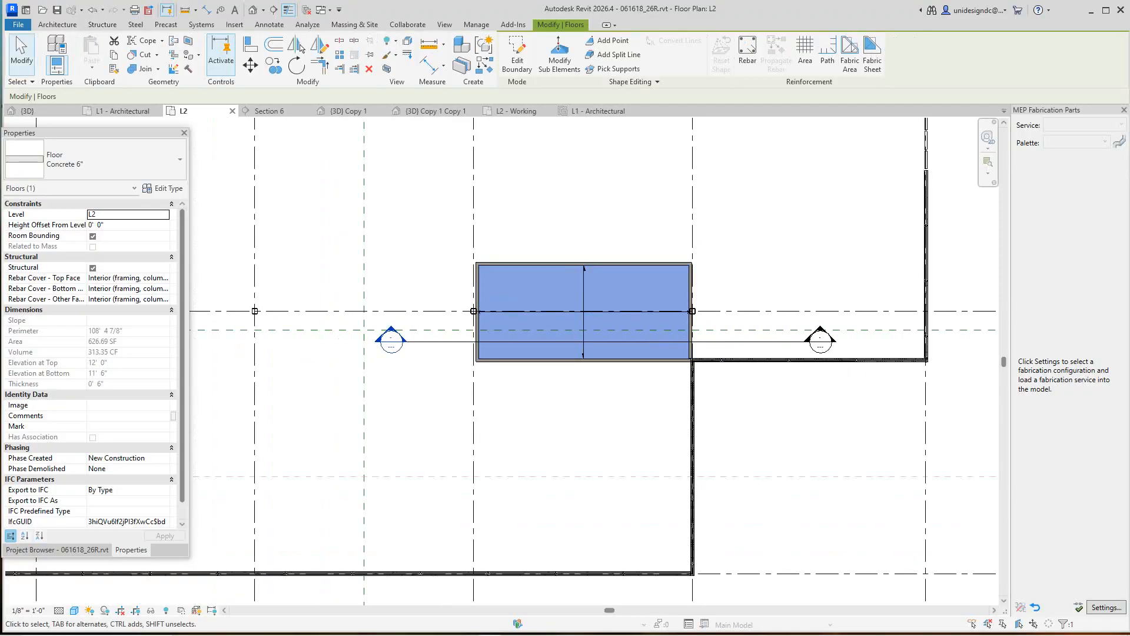
pyautogui.click(27, 111)
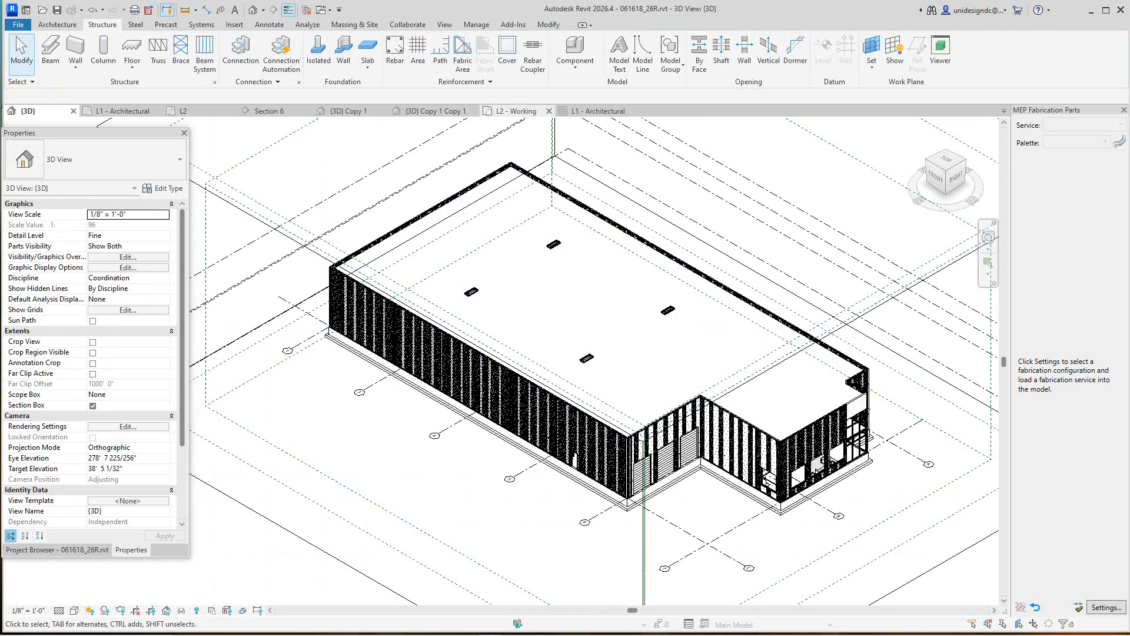
pyautogui.click(438, 111)
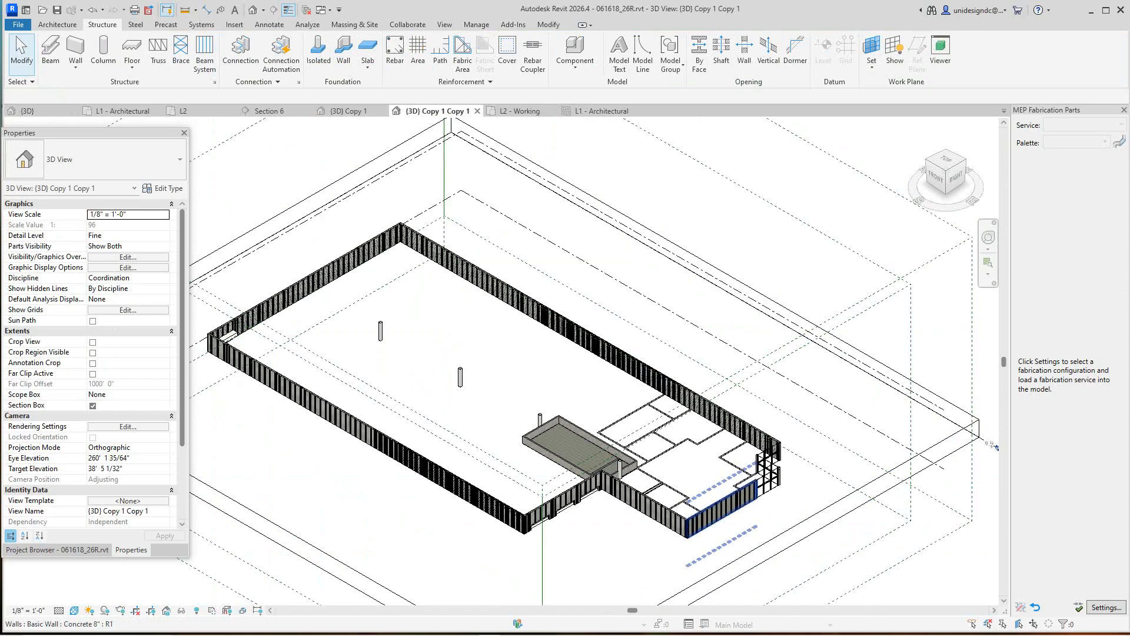
# Try to split the break room's Concrete 6" floor into precast segments using the Hollow Core Slab floor type.
pyautogui.scroll(5, 579, 435)
pyautogui.click(592, 556)
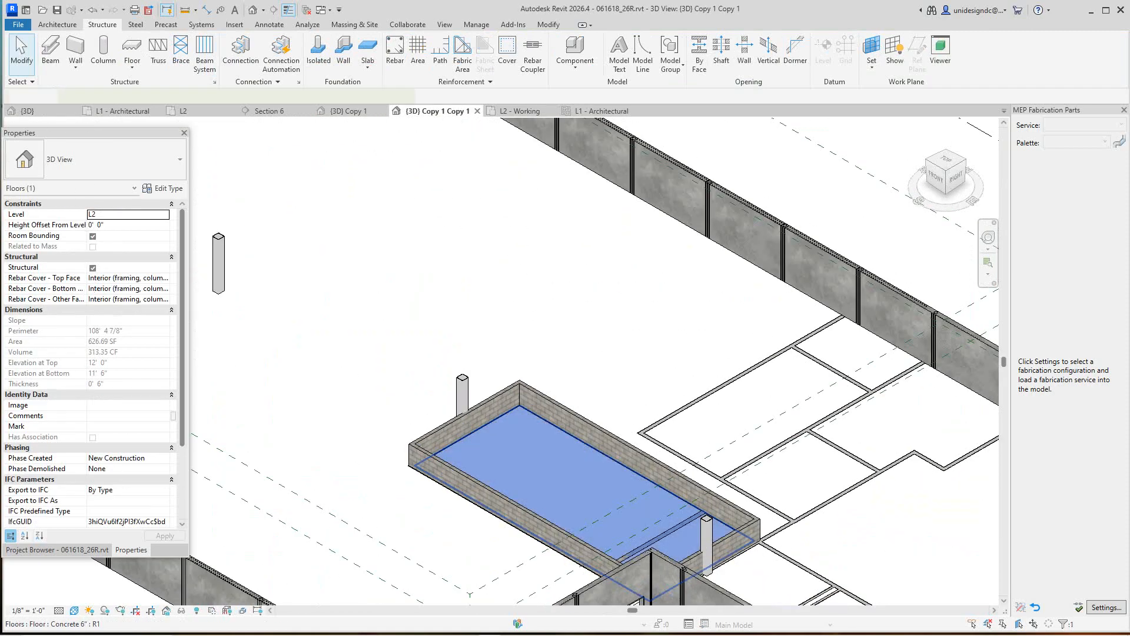
pyautogui.scroll(3, 592, 556)
pyautogui.moveTo(591, 556); pyautogui.dragTo(592, 515, button='middle')
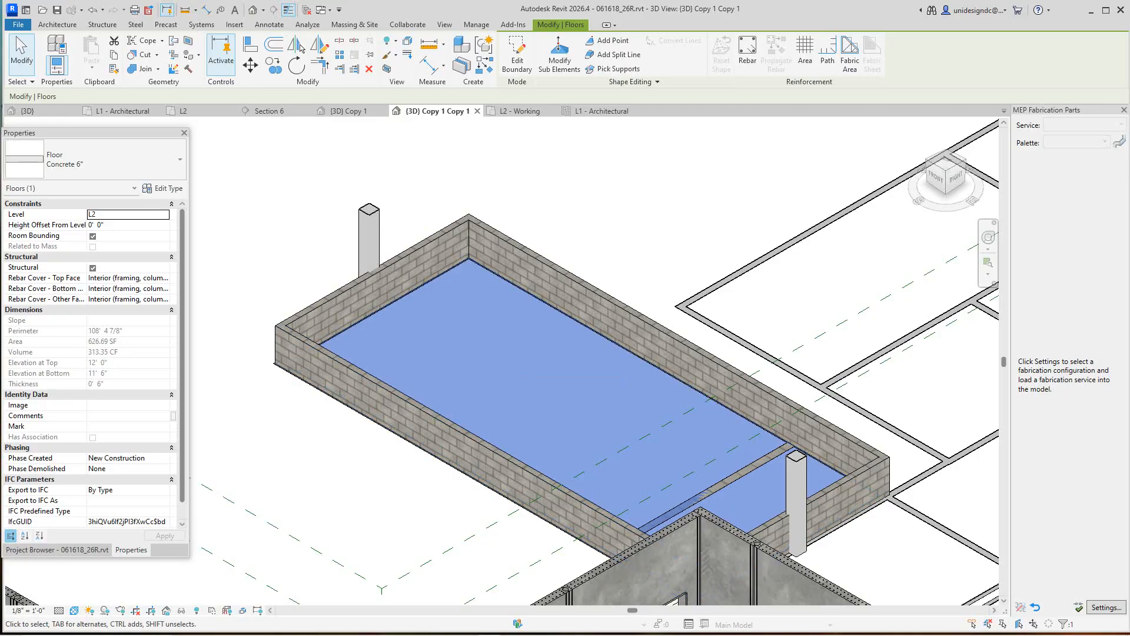
pyautogui.scroll(-2, 447, 255)
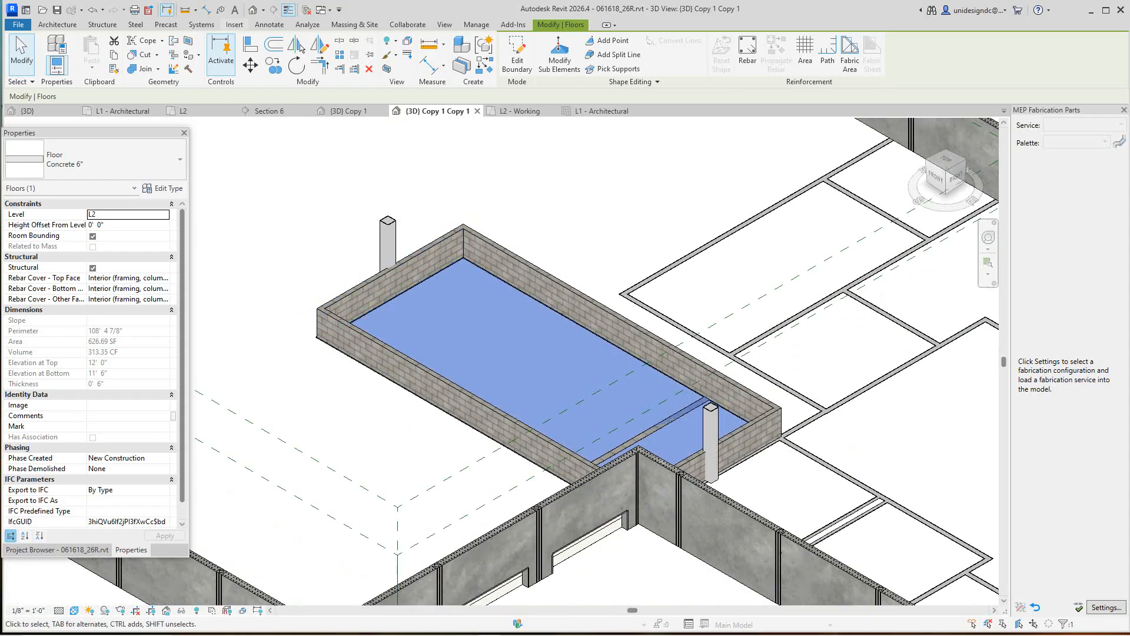
pyautogui.press('Escape')
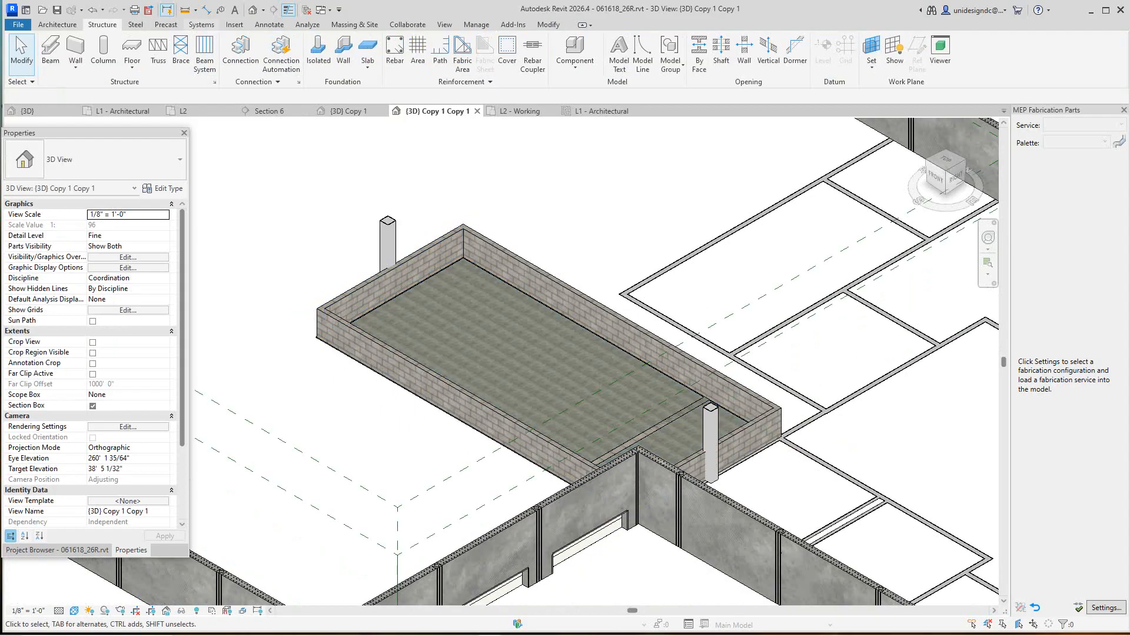
pyautogui.click(506, 329)
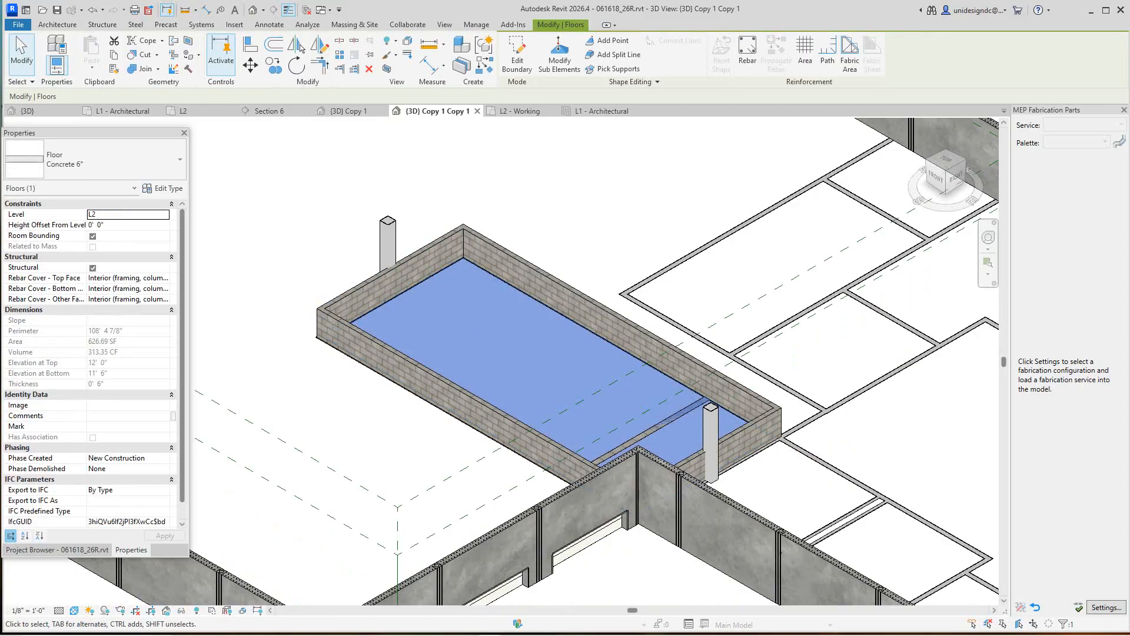
pyautogui.rightClick(167, 25)
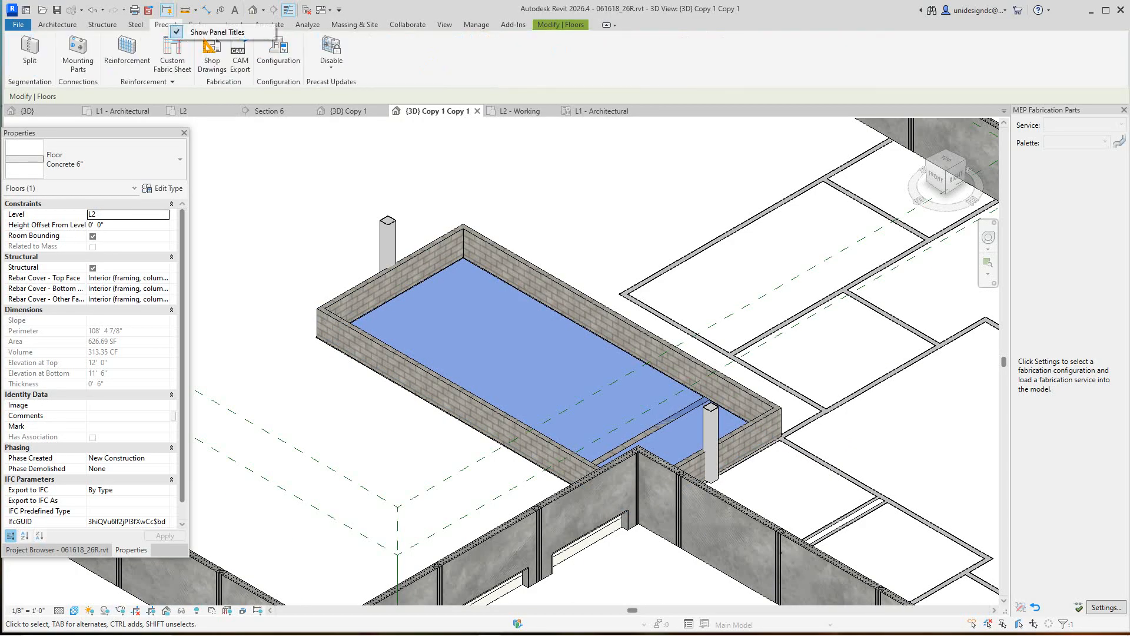
pyautogui.click(30, 50)
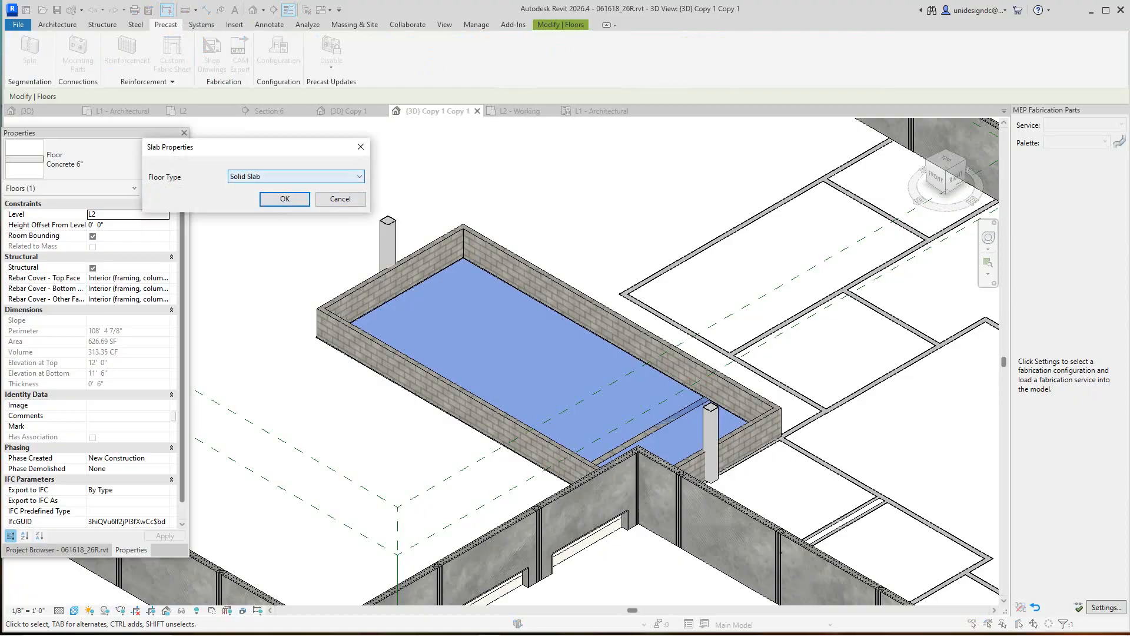
pyautogui.click(294, 177)
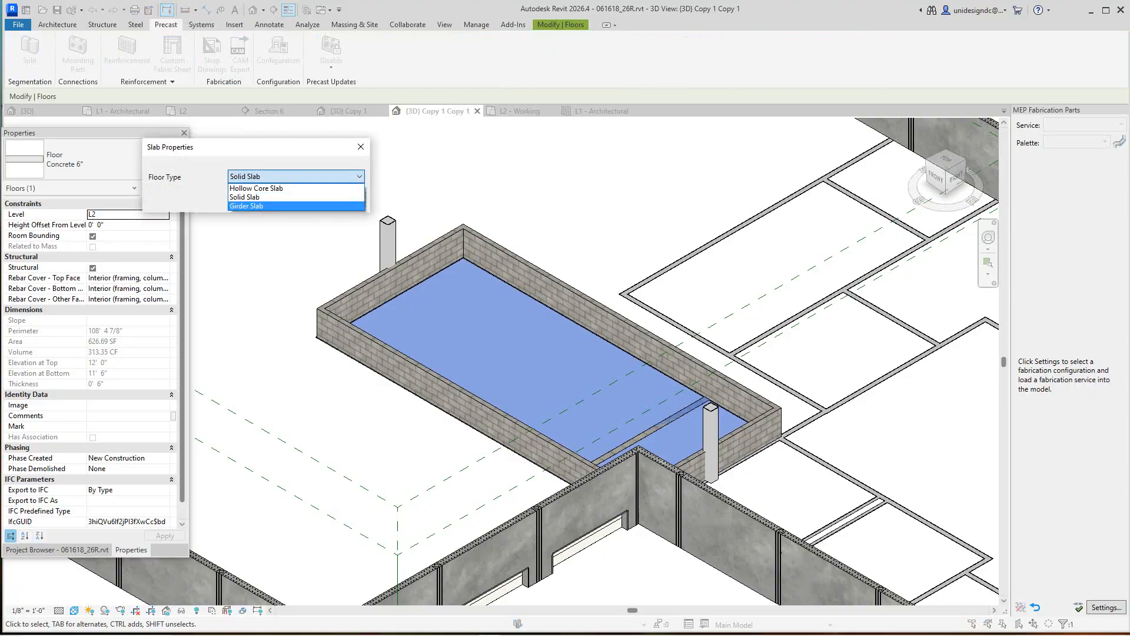
pyautogui.click(256, 188)
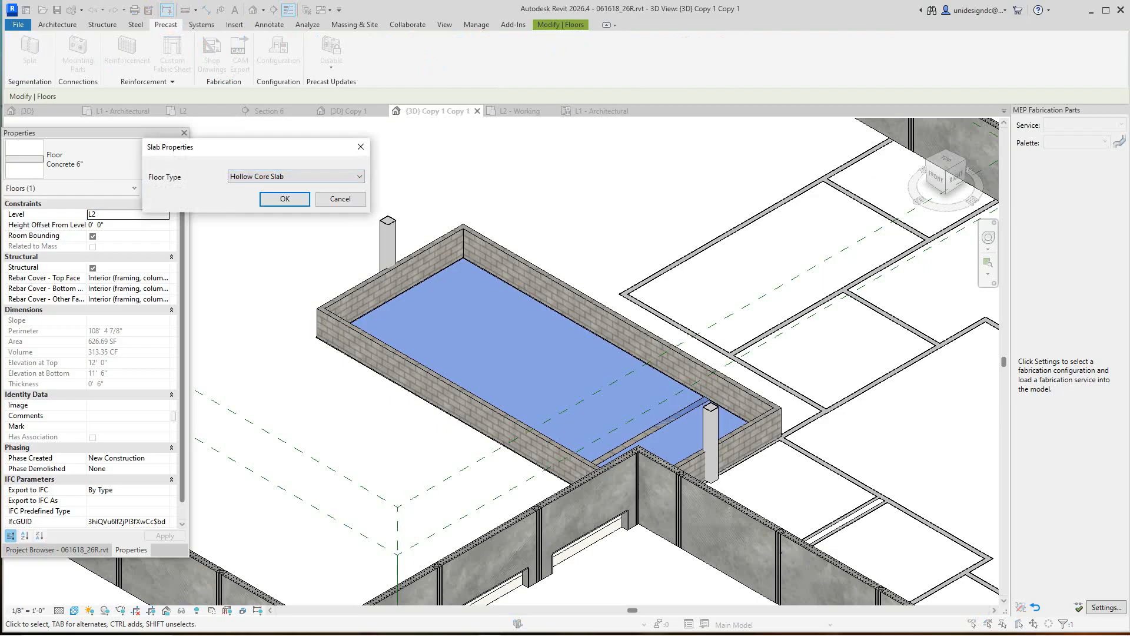
pyautogui.click(284, 199)
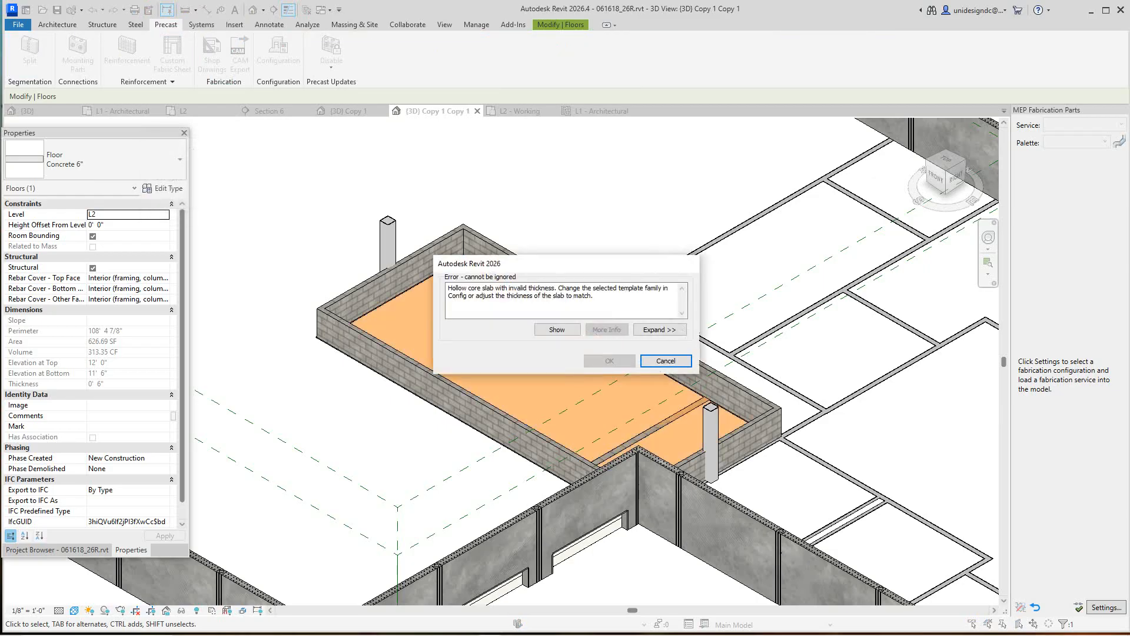
pyautogui.click(666, 361)
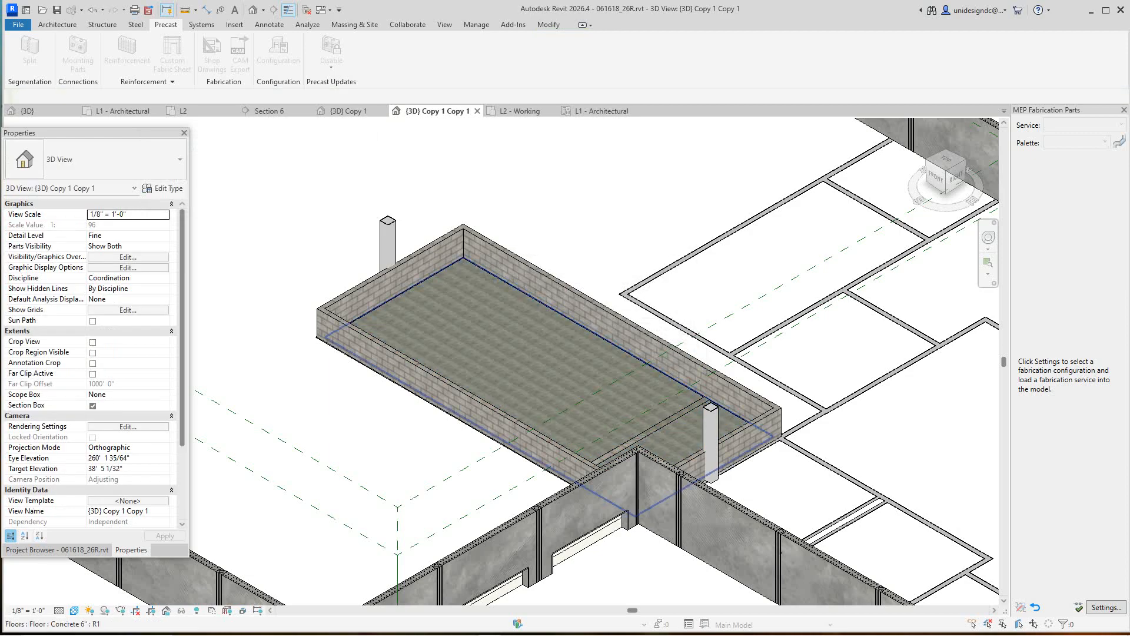
# Look through the available floor types for a thicker concrete type for the break room floor.
pyautogui.click(565, 359)
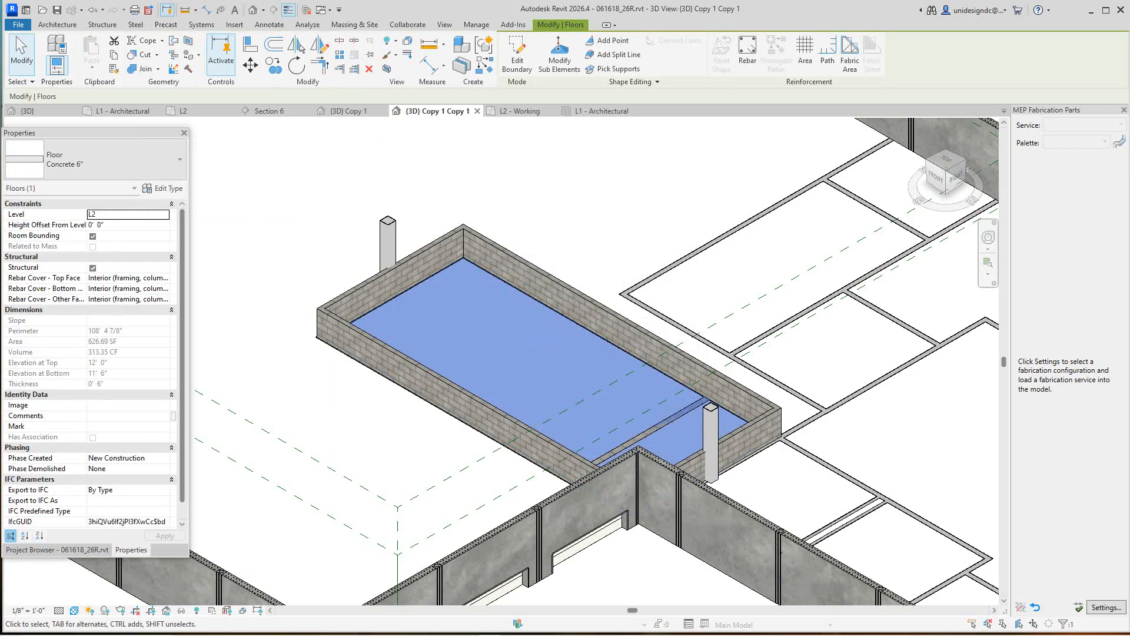
pyautogui.click(118, 160)
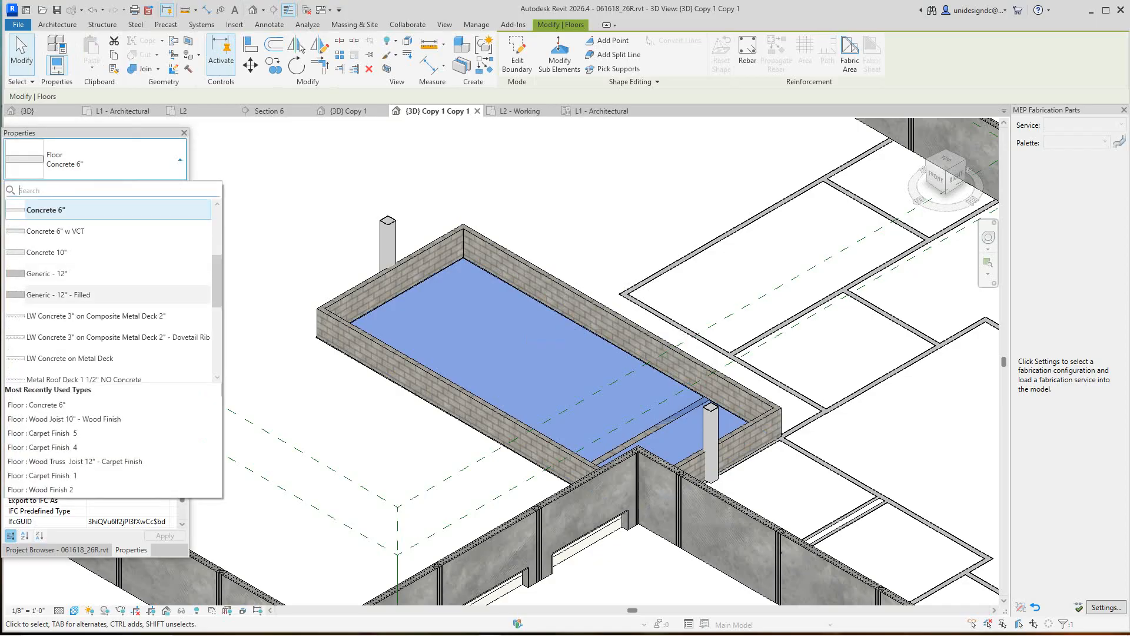
pyautogui.scroll(-2, 118, 295)
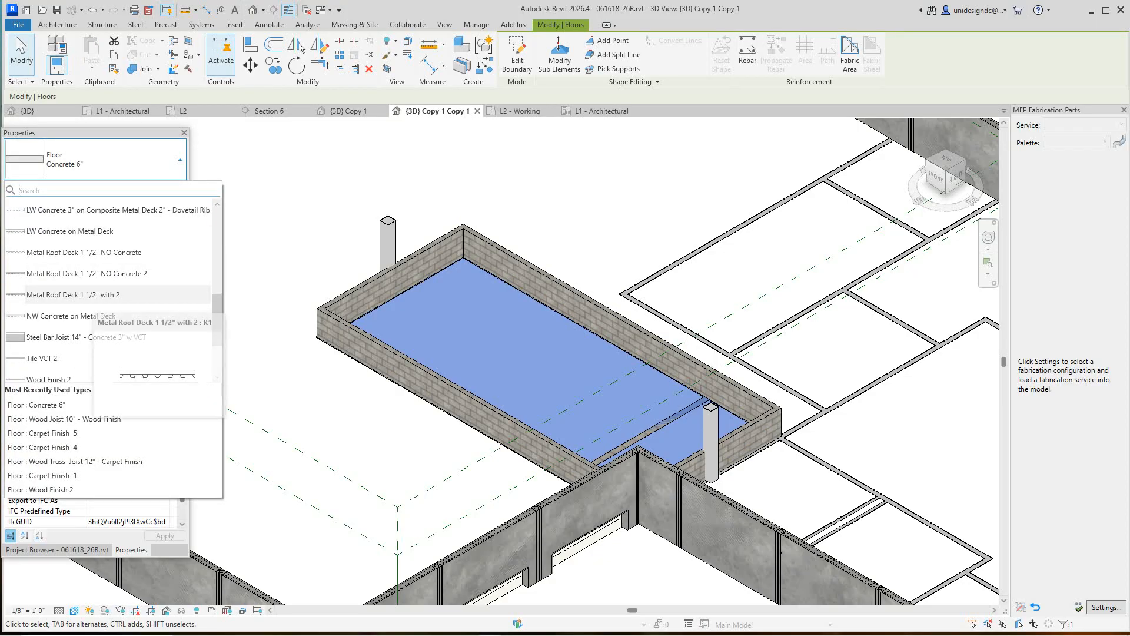
pyautogui.scroll(-2, 94, 296)
pyautogui.scroll(4, 94, 297)
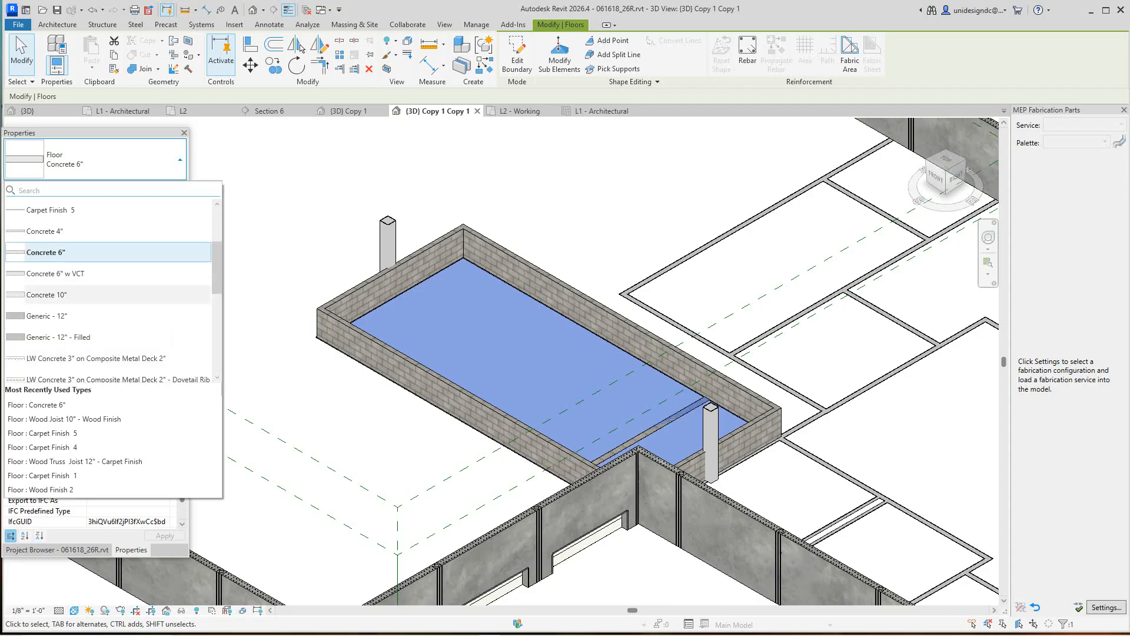
pyautogui.scroll(2, 112, 295)
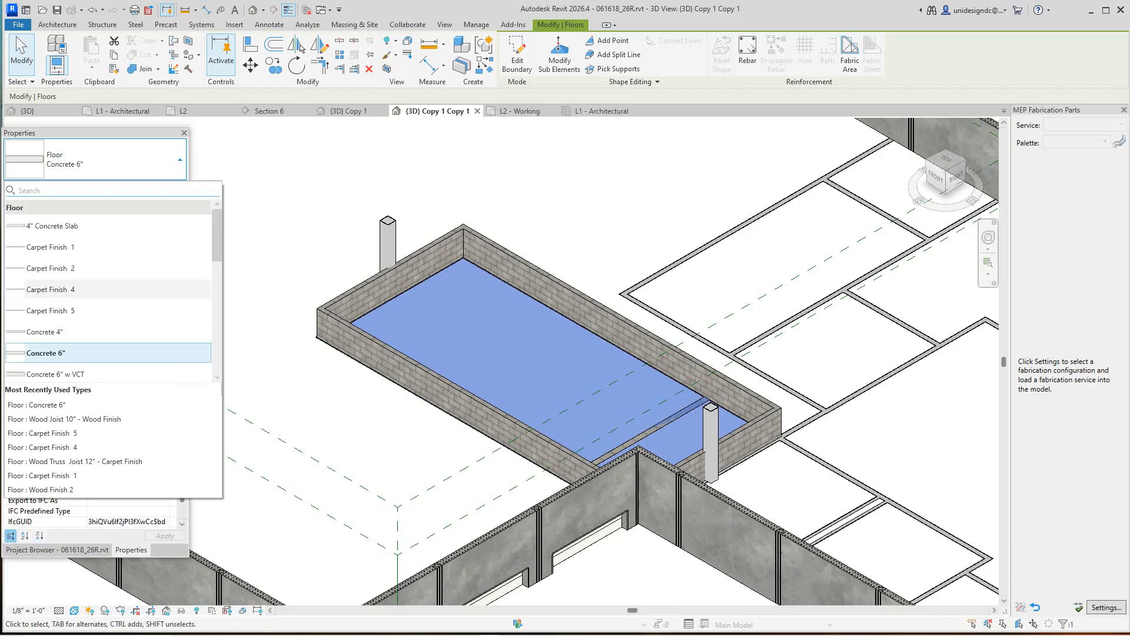
pyautogui.scroll(-1, 111, 282)
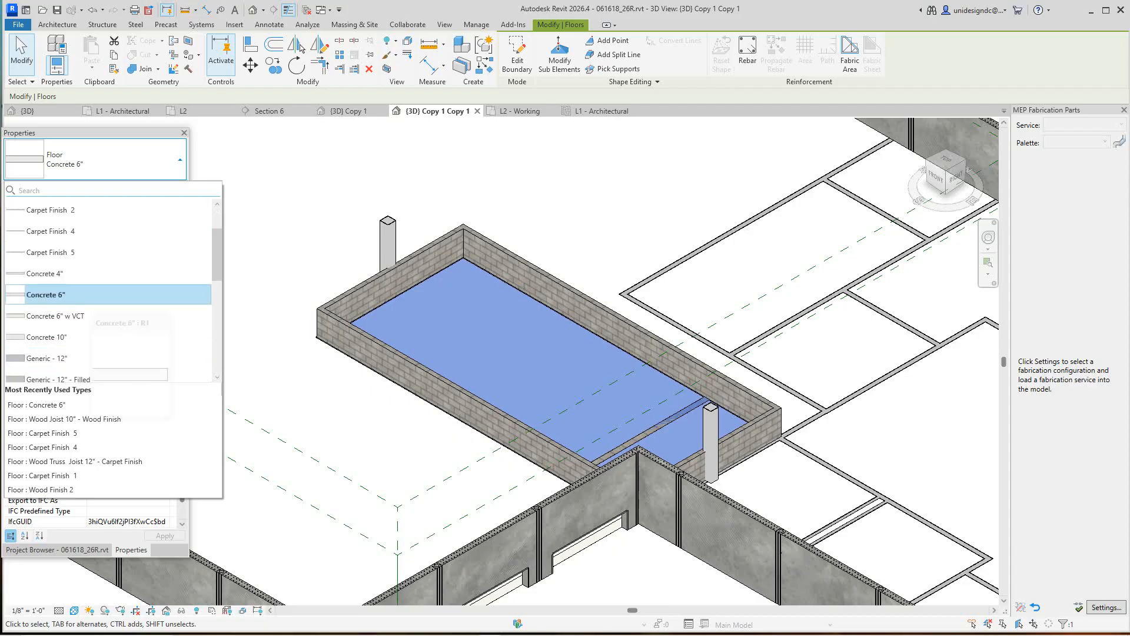
pyautogui.press('Escape')
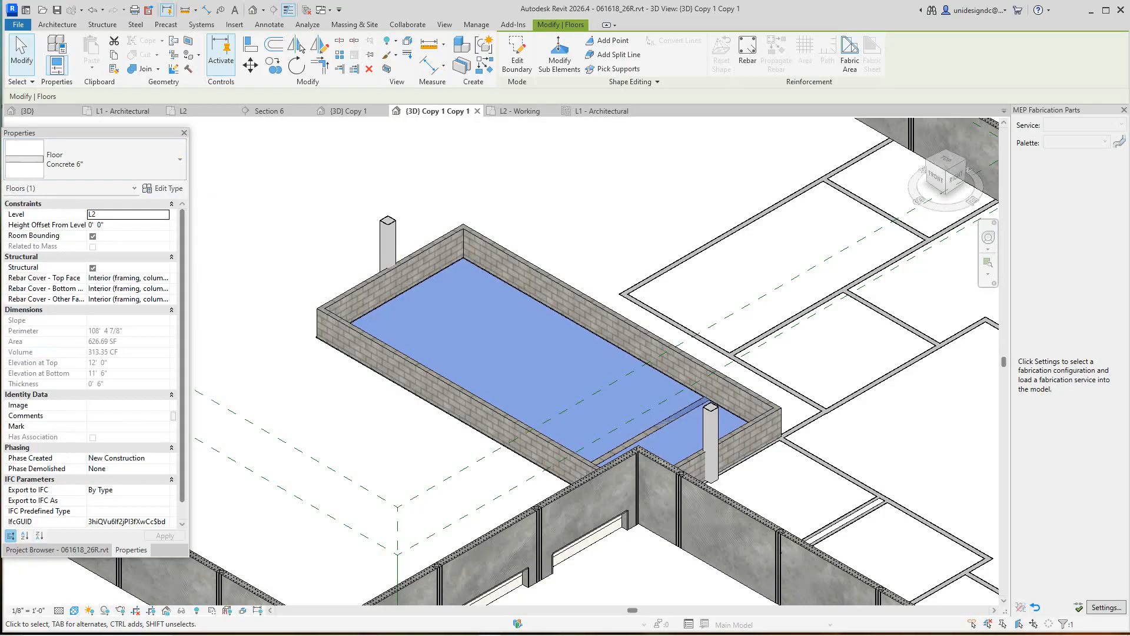
pyautogui.press('Escape')
# Duplicate the break room floor's type under the name Concrete 8".
pyautogui.click(506, 353)
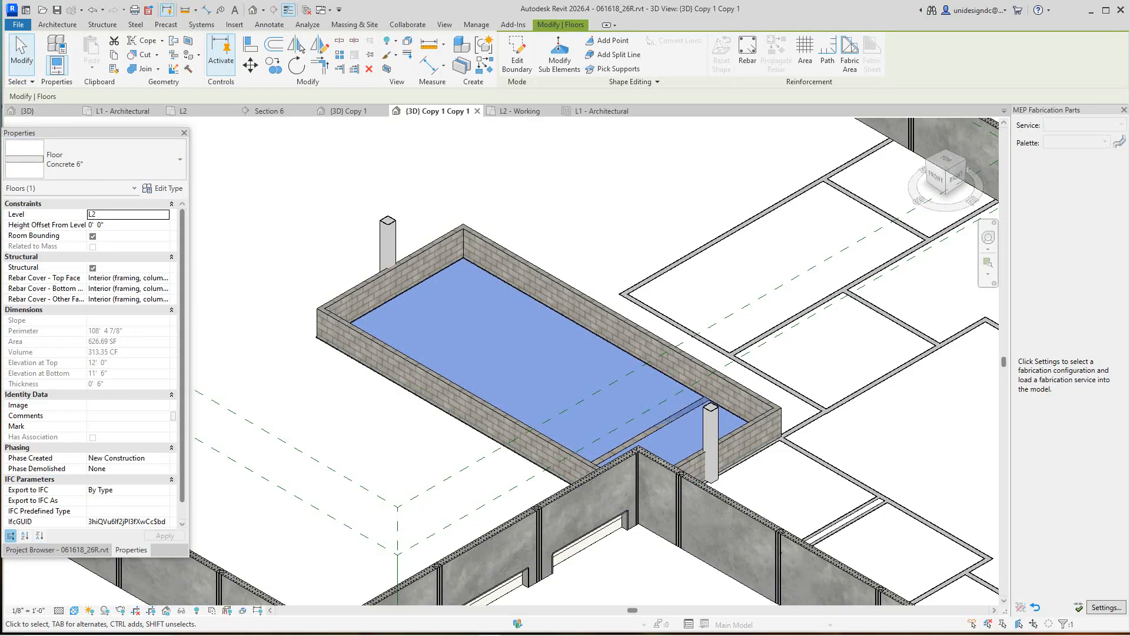
pyautogui.click(163, 188)
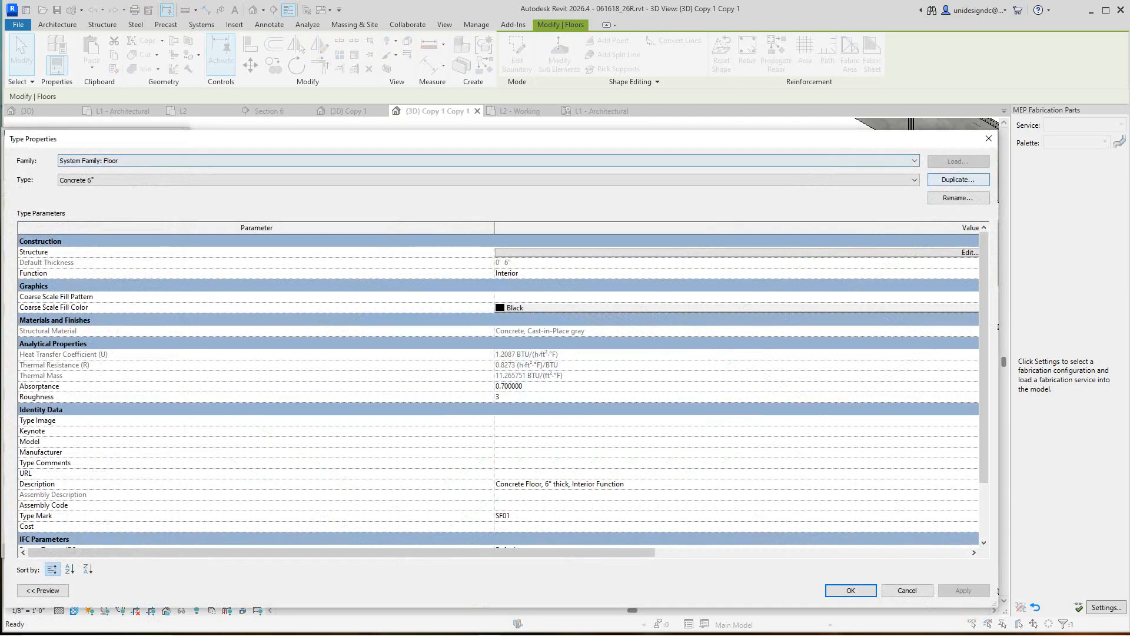
pyautogui.click(958, 180)
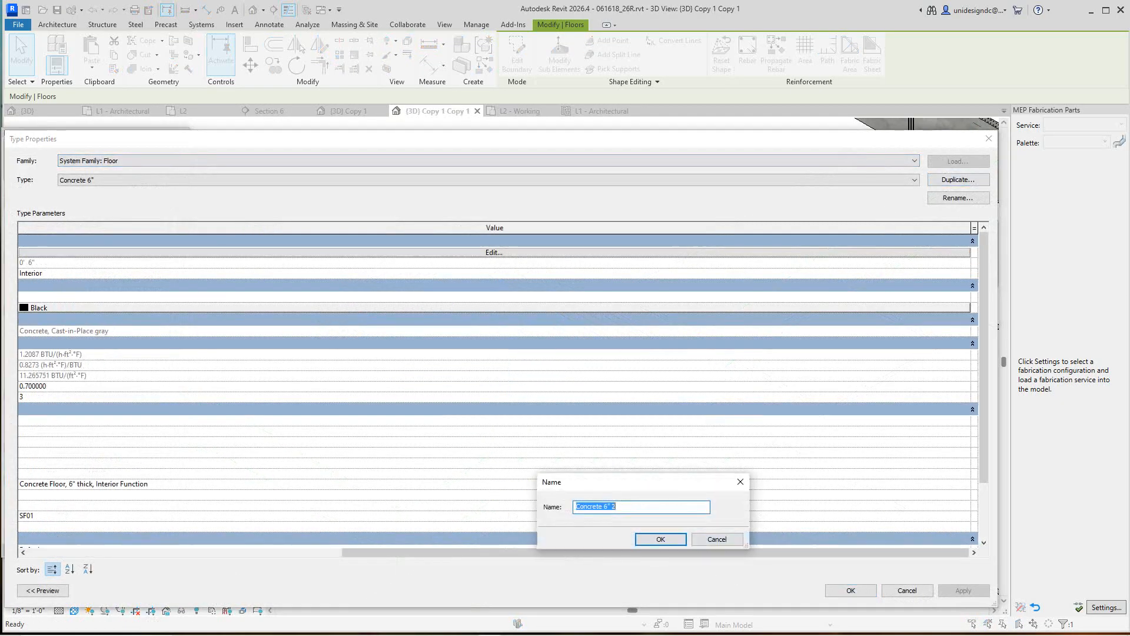
pyautogui.doubleClick(608, 507)
pyautogui.write('8')
pyautogui.press('Return')
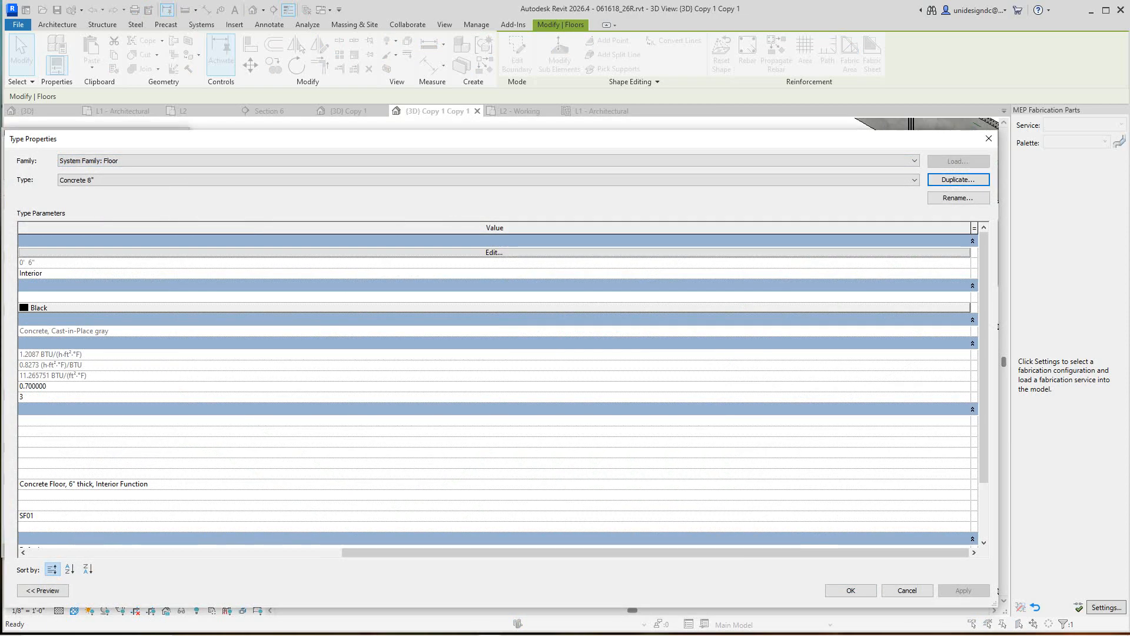
# Set the thickness of the Concrete 8" type's structure layer to 0' 8" and apply it to the floor.
pyautogui.click(494, 252)
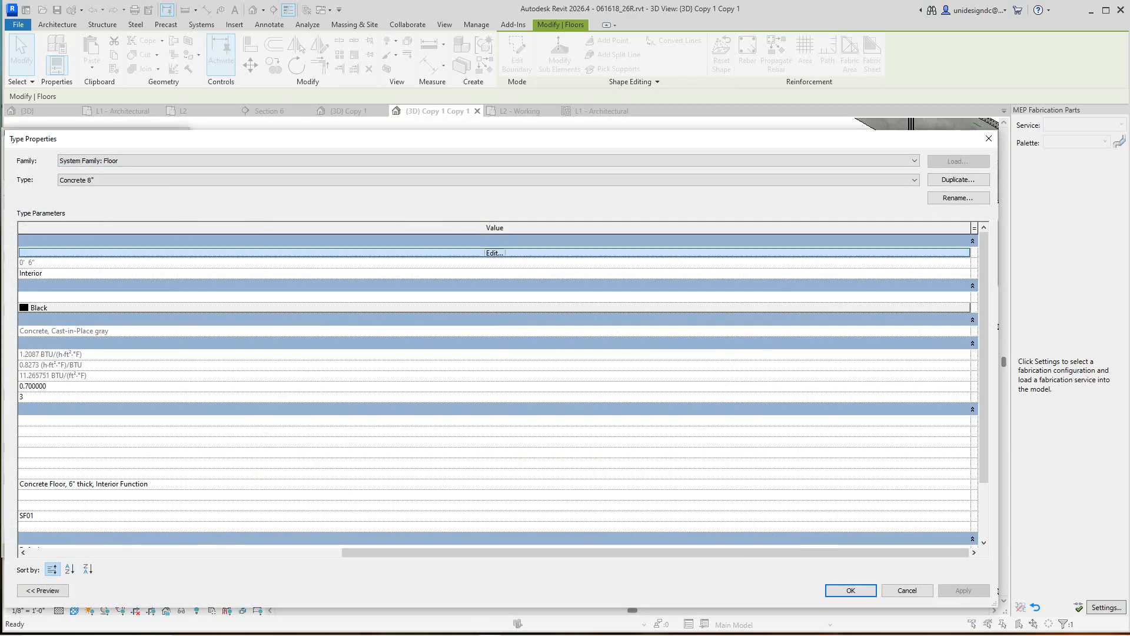
pyautogui.click(540, 251)
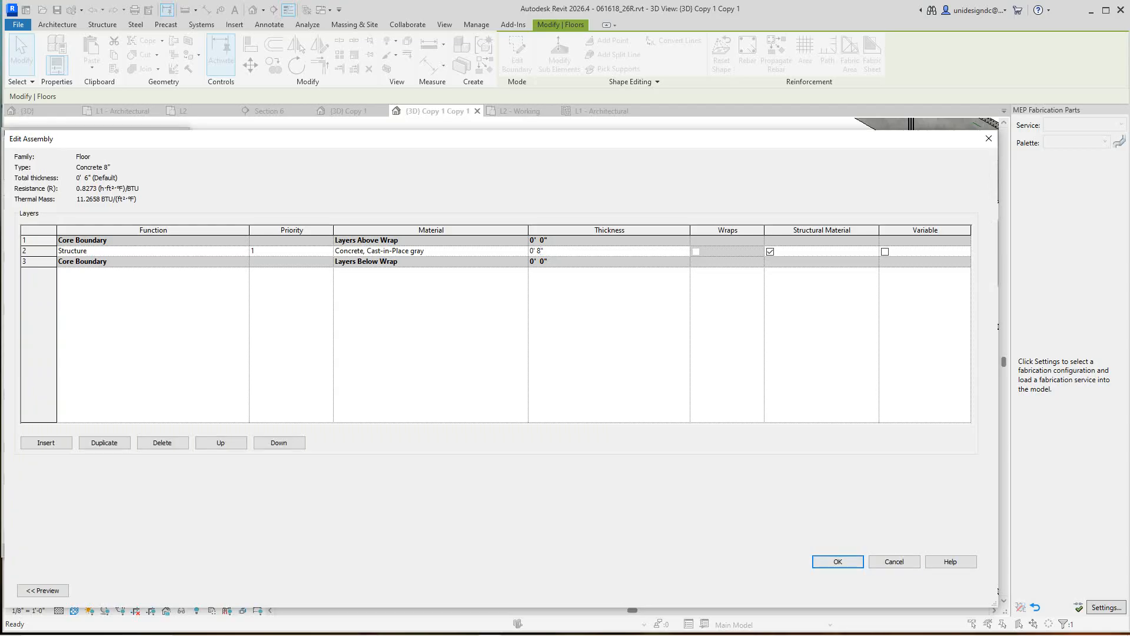
pyautogui.press('Return')
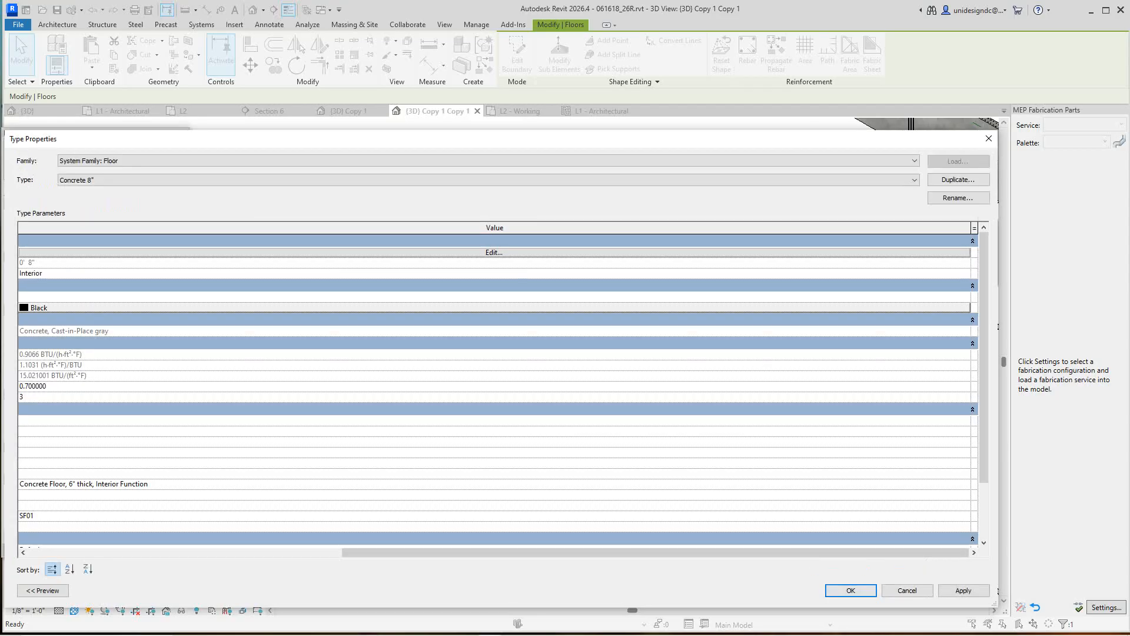
pyautogui.press('Return')
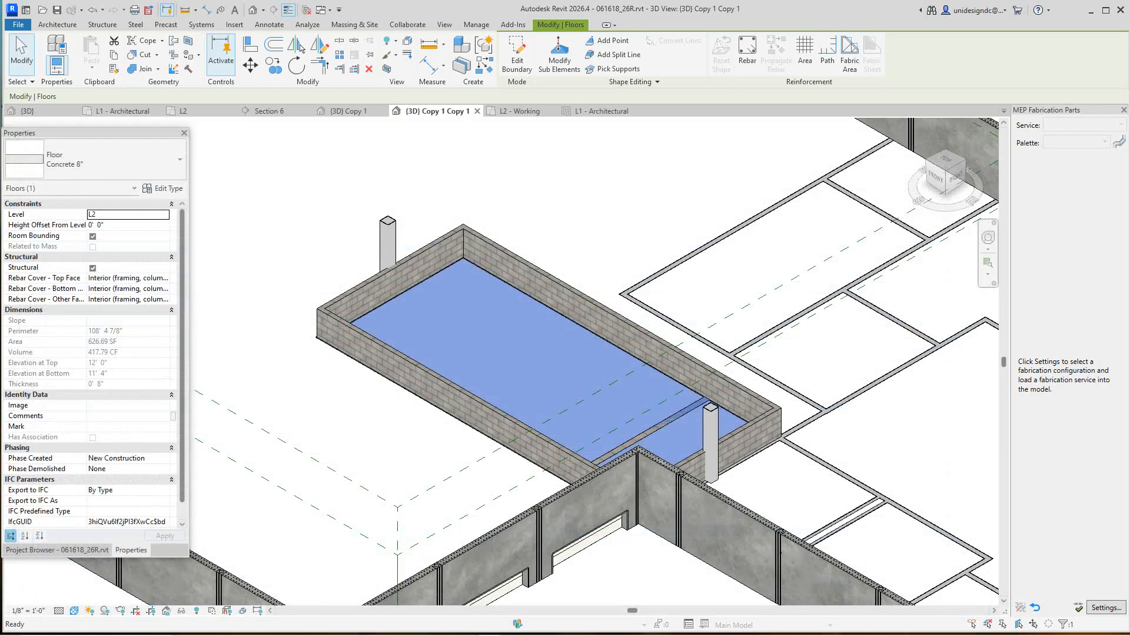
pyautogui.press('Escape')
# Split the break room's Concrete 8" floor into precast segments using the Hollow Core Slab floor type.
pyautogui.click(421, 429)
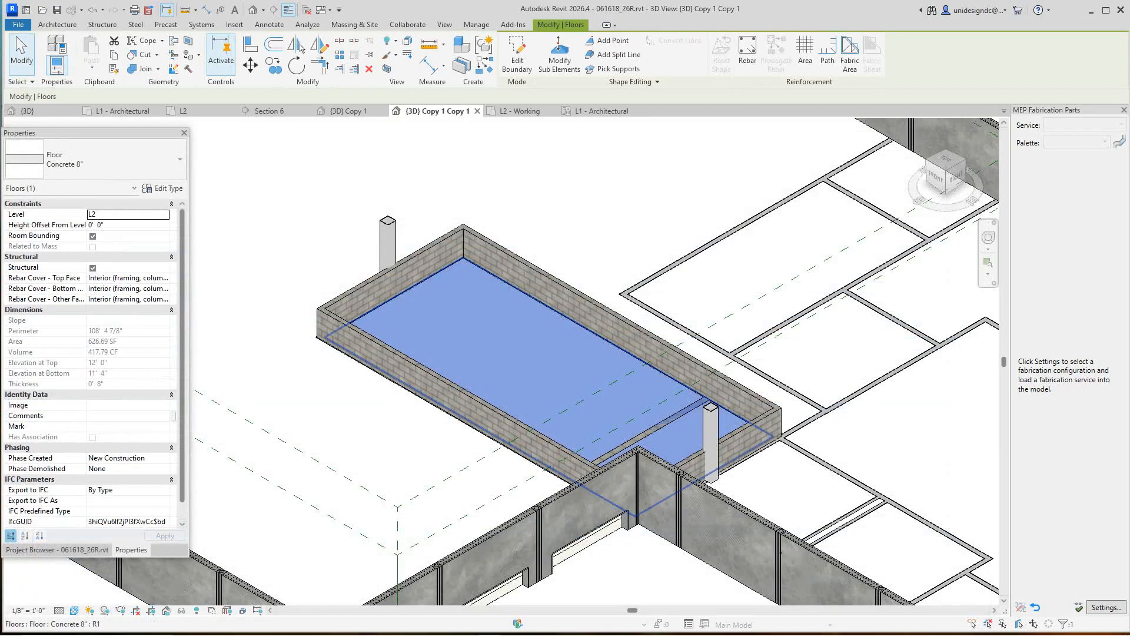
pyautogui.press('Escape')
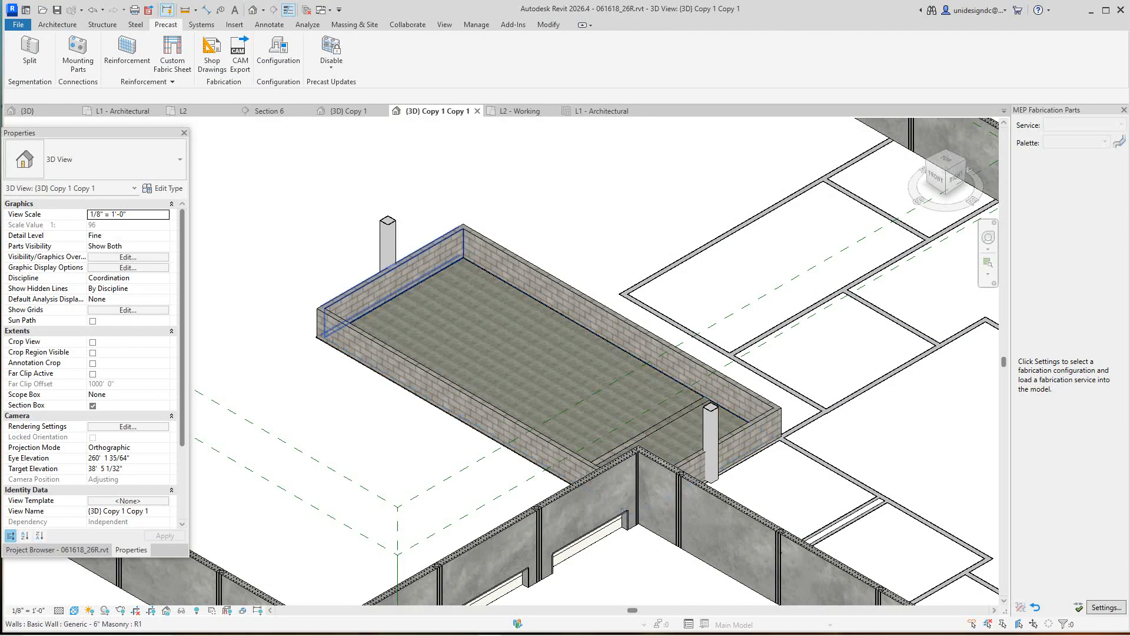
pyautogui.click(401, 294)
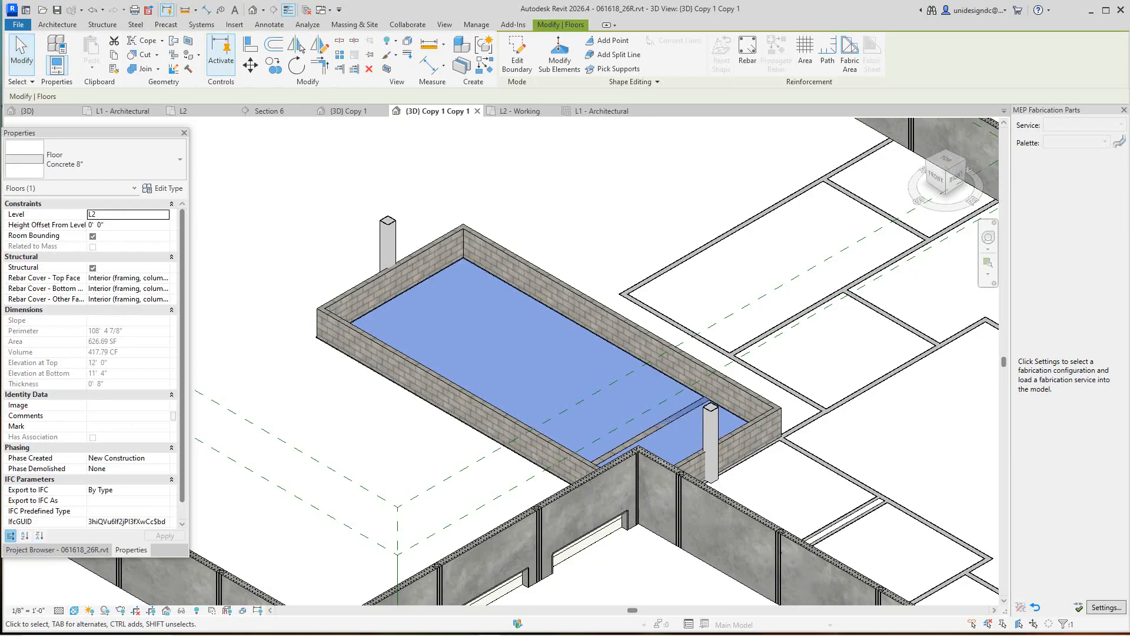
pyautogui.click(166, 24)
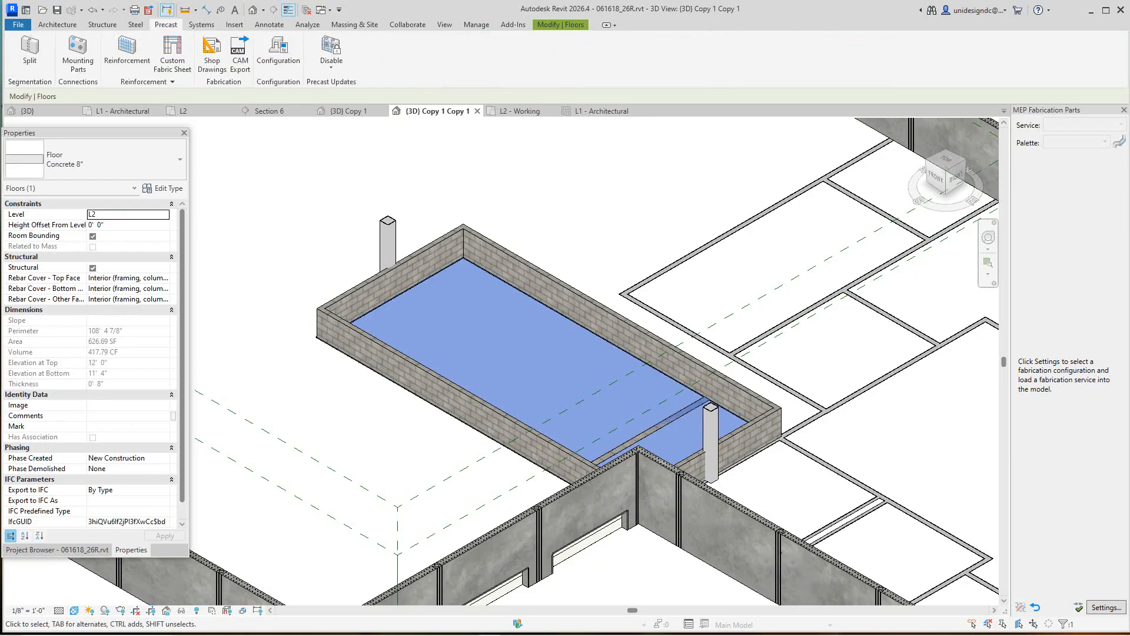
pyautogui.click(30, 50)
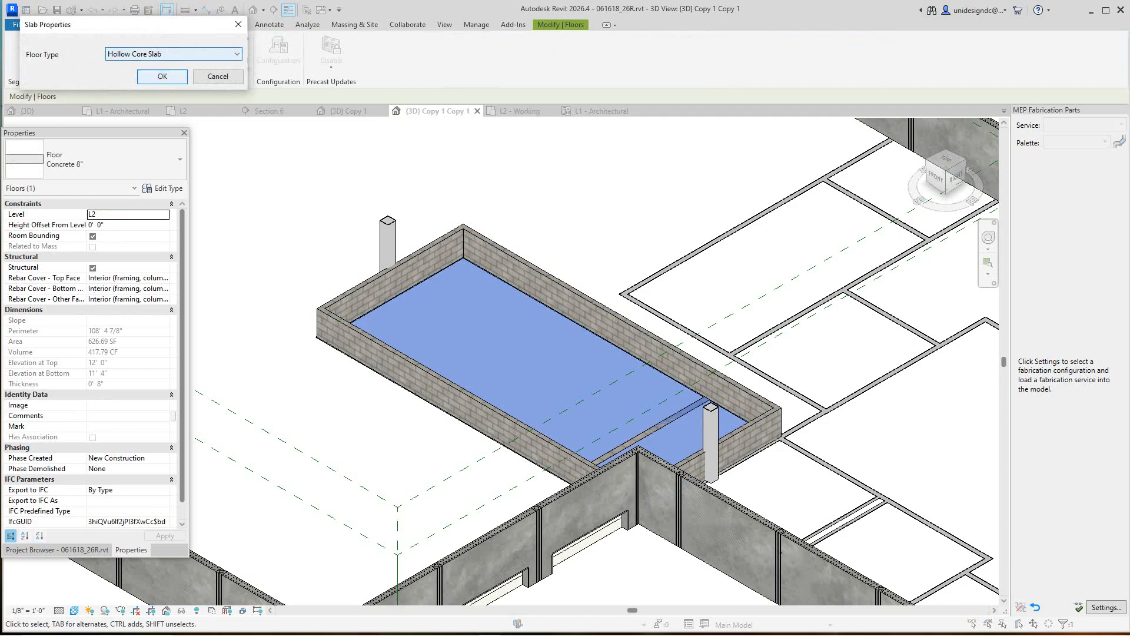
pyautogui.press('Return')
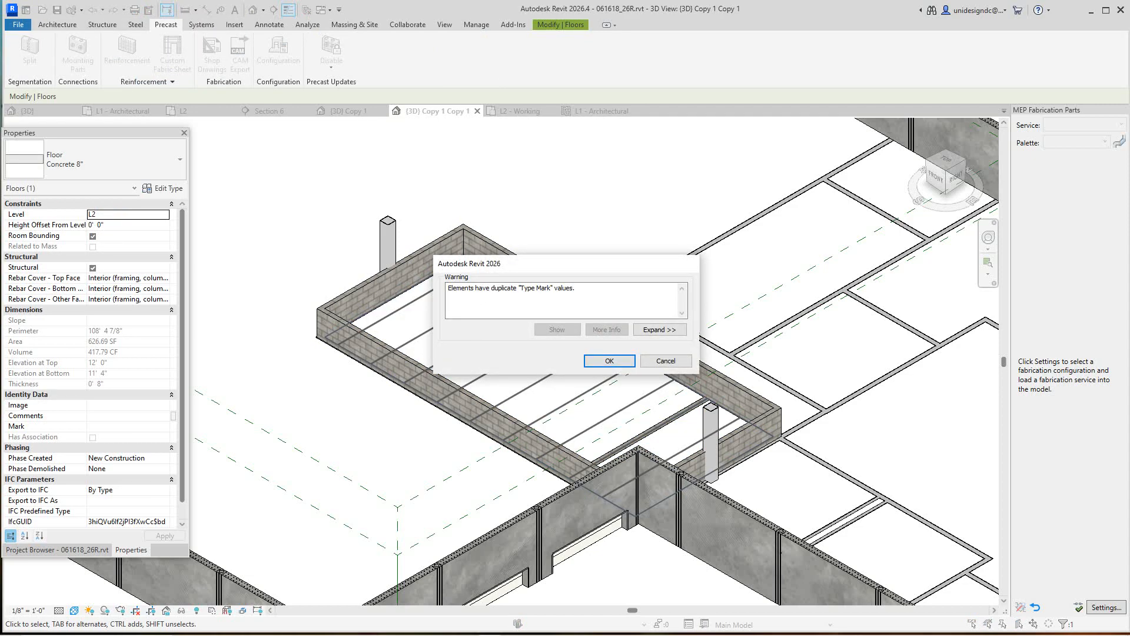
pyautogui.press('Return')
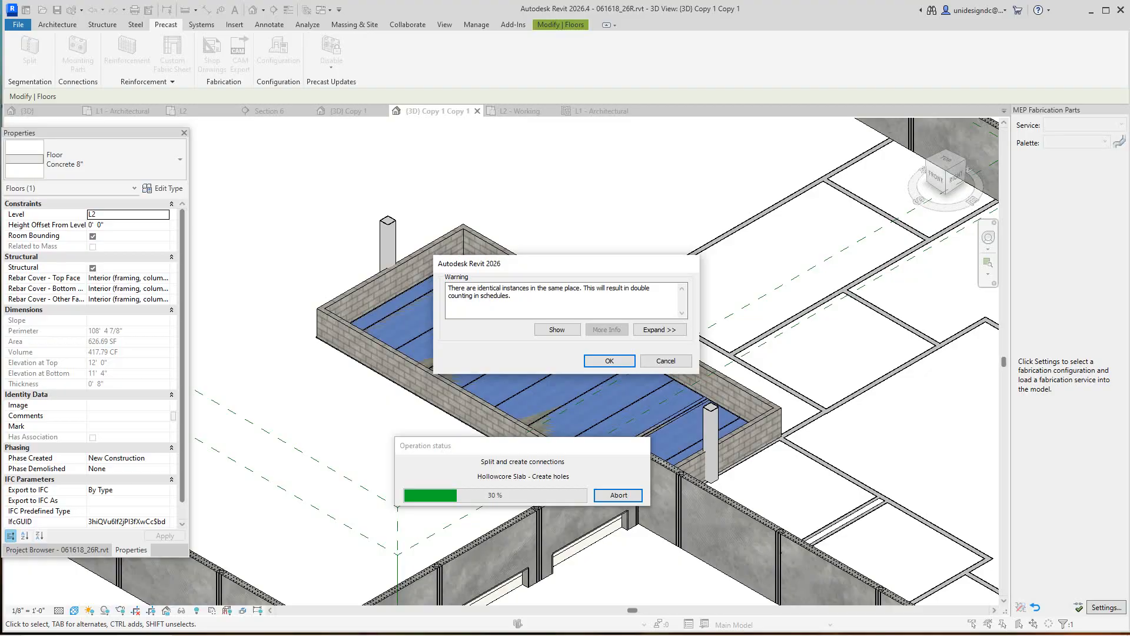
pyautogui.click(610, 361)
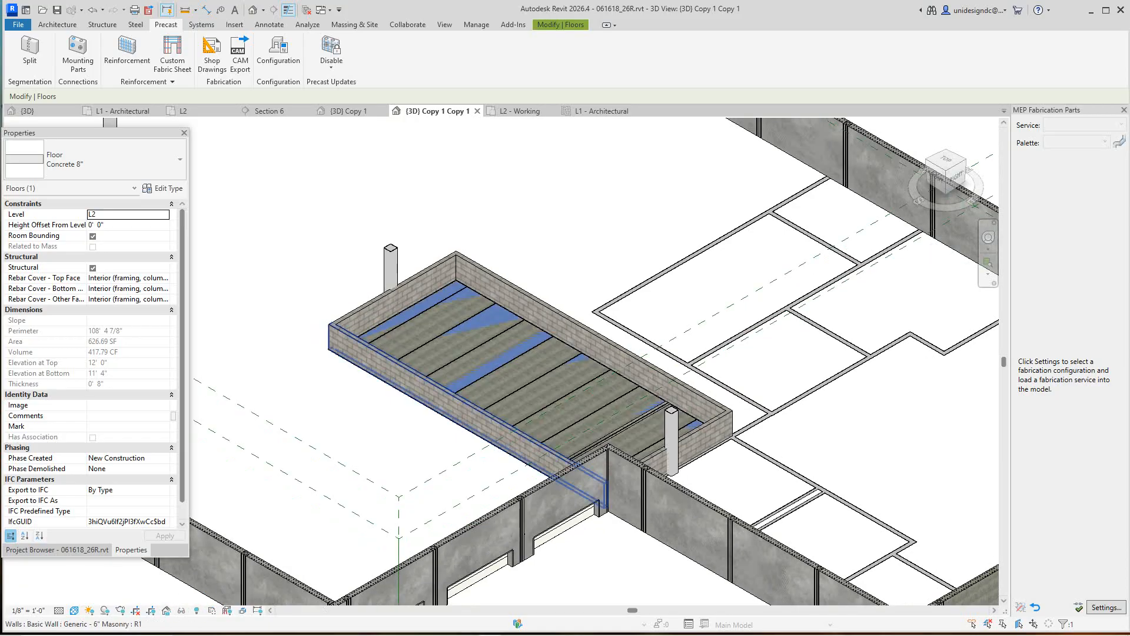
pyautogui.press('Escape')
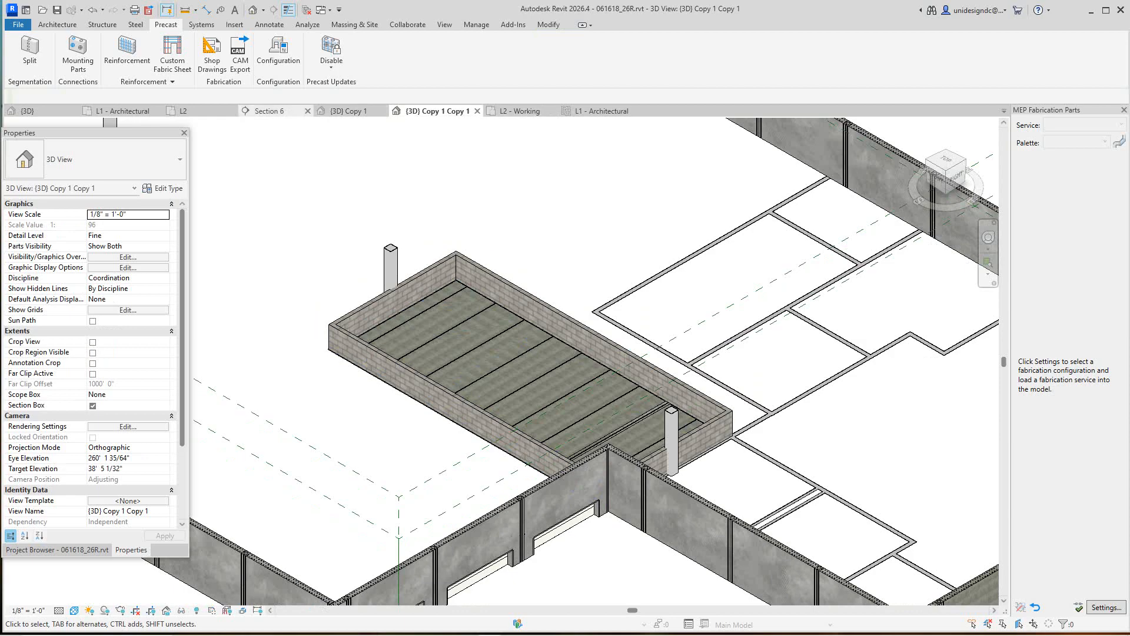
# In Section 6, lower the top of the masonry wall between the break room and utility room 8" to the slab's underside.
pyautogui.click(266, 110)
pyautogui.scroll(3, 377, 365)
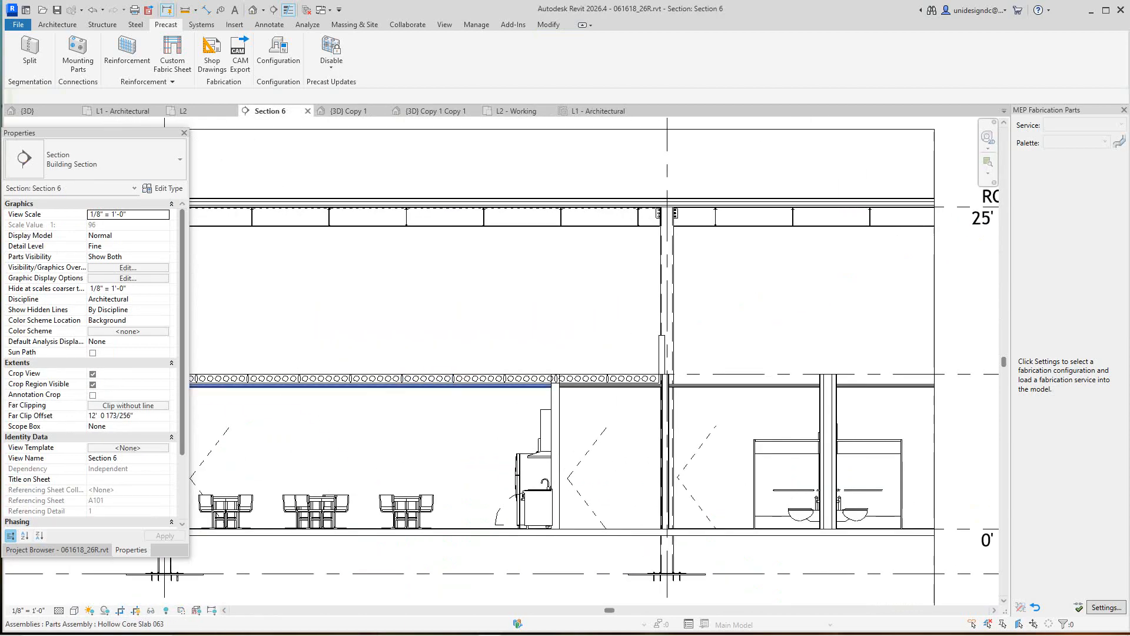
pyautogui.scroll(1, 576, 389)
pyautogui.scroll(1, 576, 389)
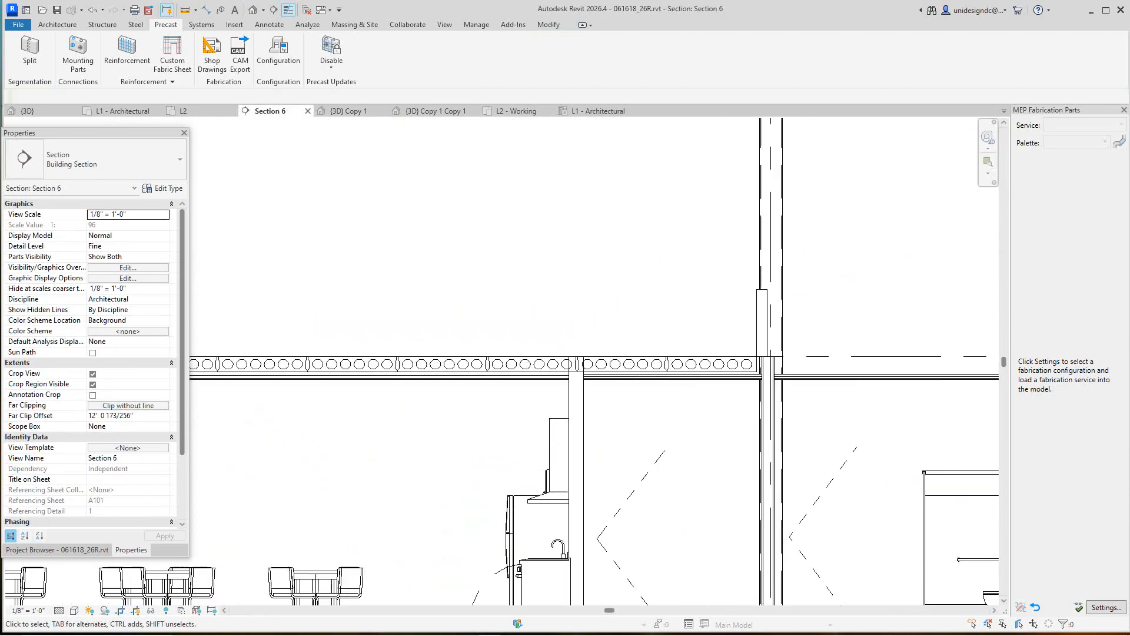
pyautogui.click(575, 388)
pyautogui.scroll(2, 574, 359)
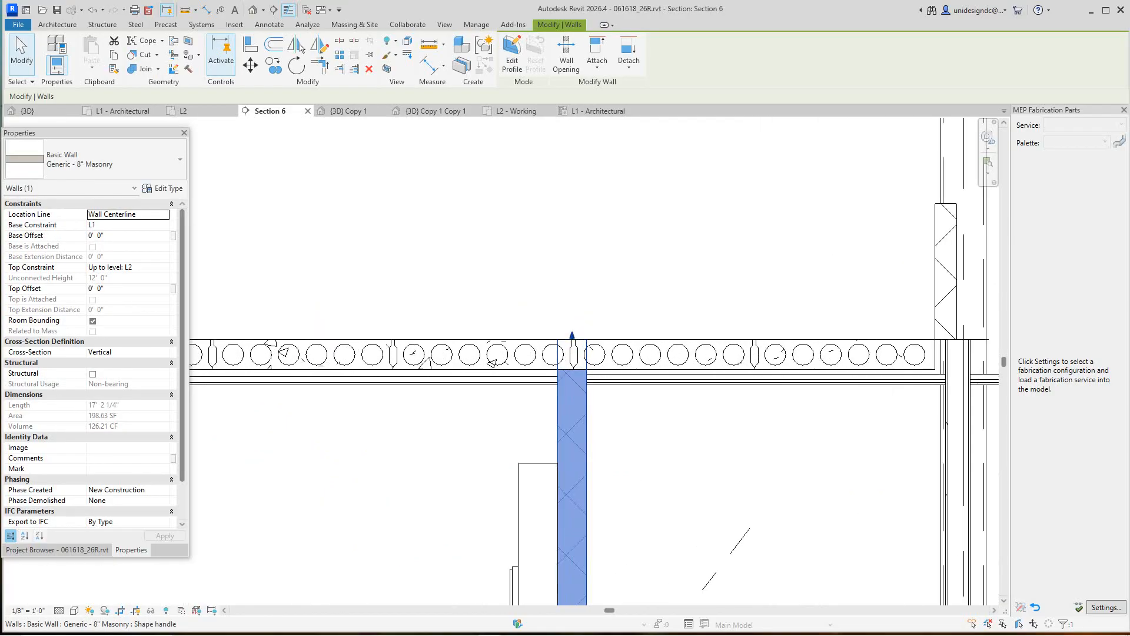
pyautogui.scroll(1, 573, 350)
pyautogui.moveTo(572, 345); pyautogui.dragTo(571, 369)
pyautogui.click(572, 305)
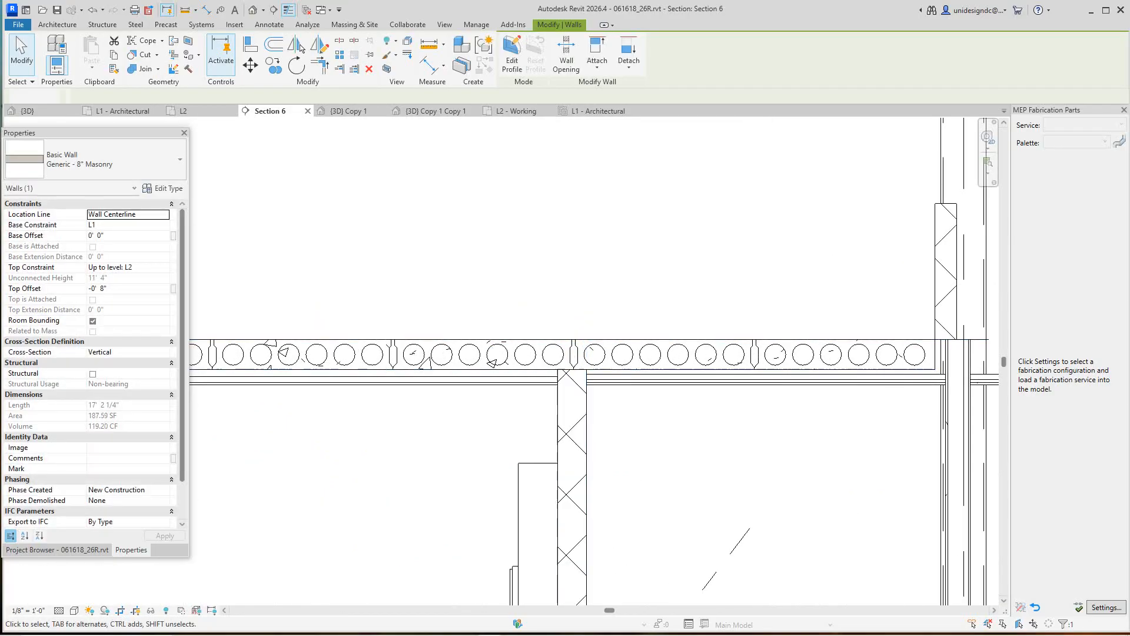
# Examine in Section 6 how the hollow core slab meets the break room's outer masonry wall at grid 5.
pyautogui.scroll(-2, 572, 305)
pyautogui.moveTo(589, 330); pyautogui.dragTo(986, 324, button='middle')
pyautogui.scroll(-2, 607, 395)
pyautogui.moveTo(606, 396); pyautogui.dragTo(622, 393, button='middle')
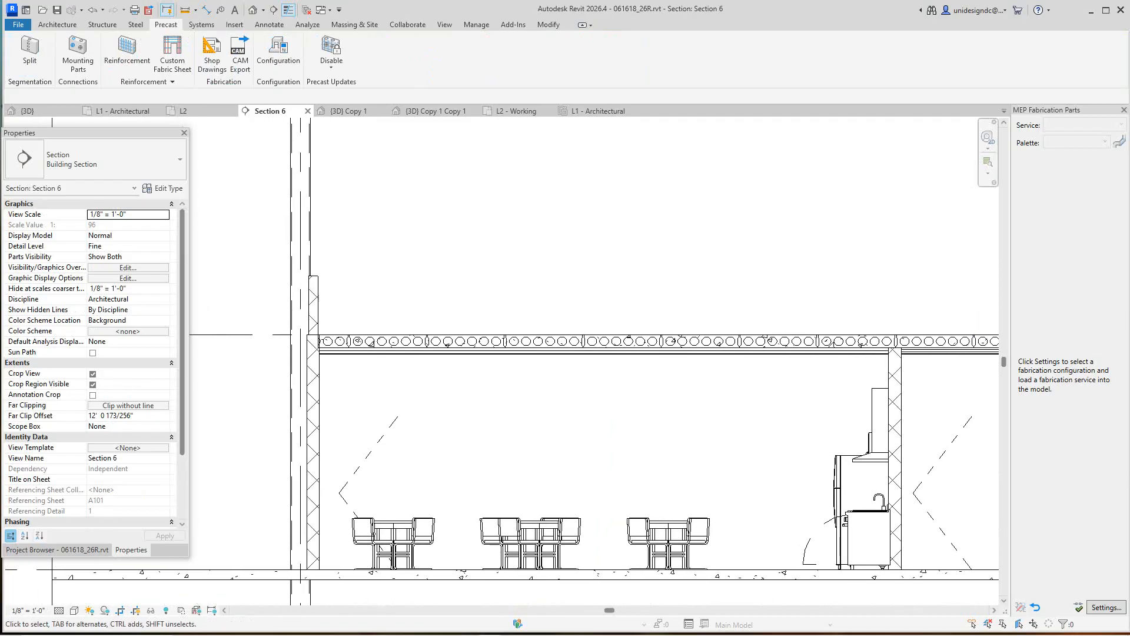
pyautogui.scroll(4, 307, 342)
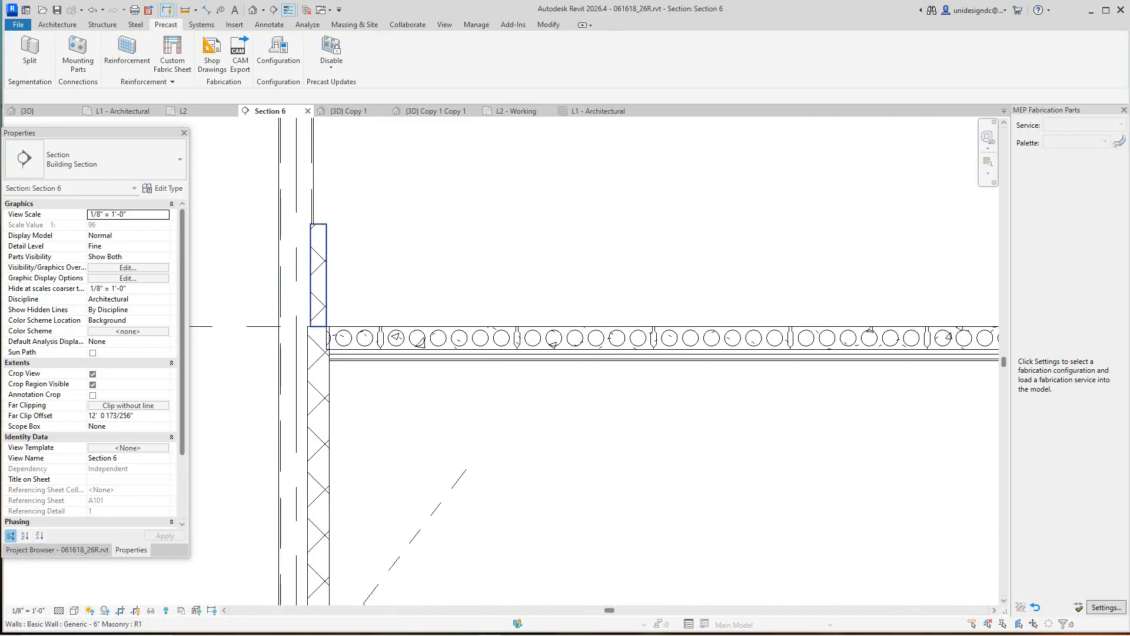
pyautogui.scroll(-5, 309, 338)
pyautogui.moveTo(309, 339); pyautogui.dragTo(366, 352, button='middle')
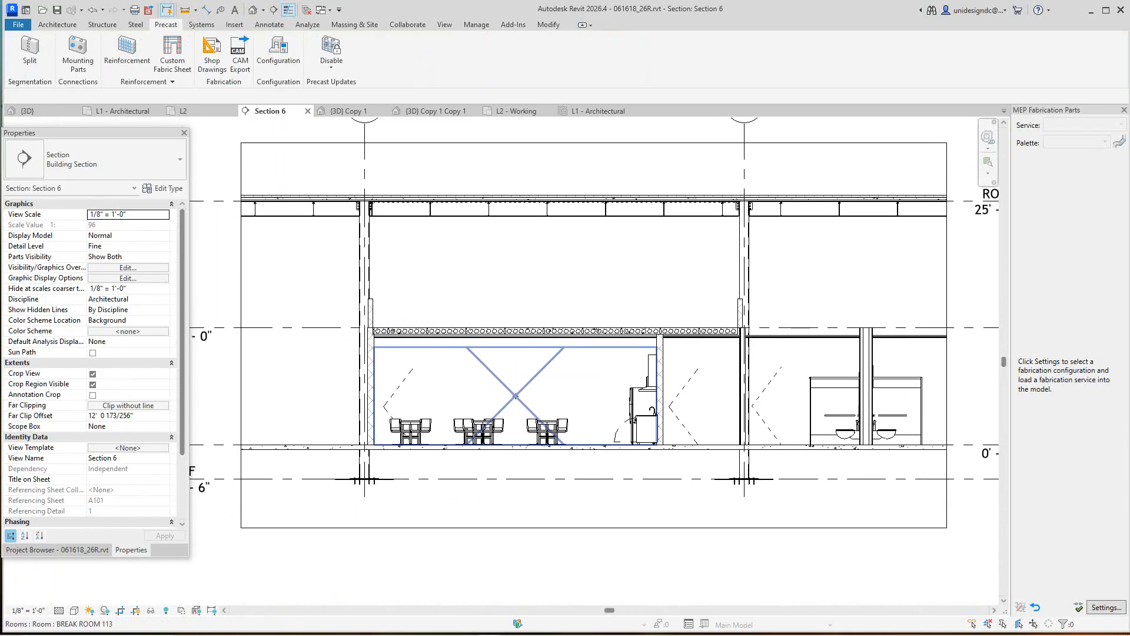
pyautogui.scroll(-2, 488, 280)
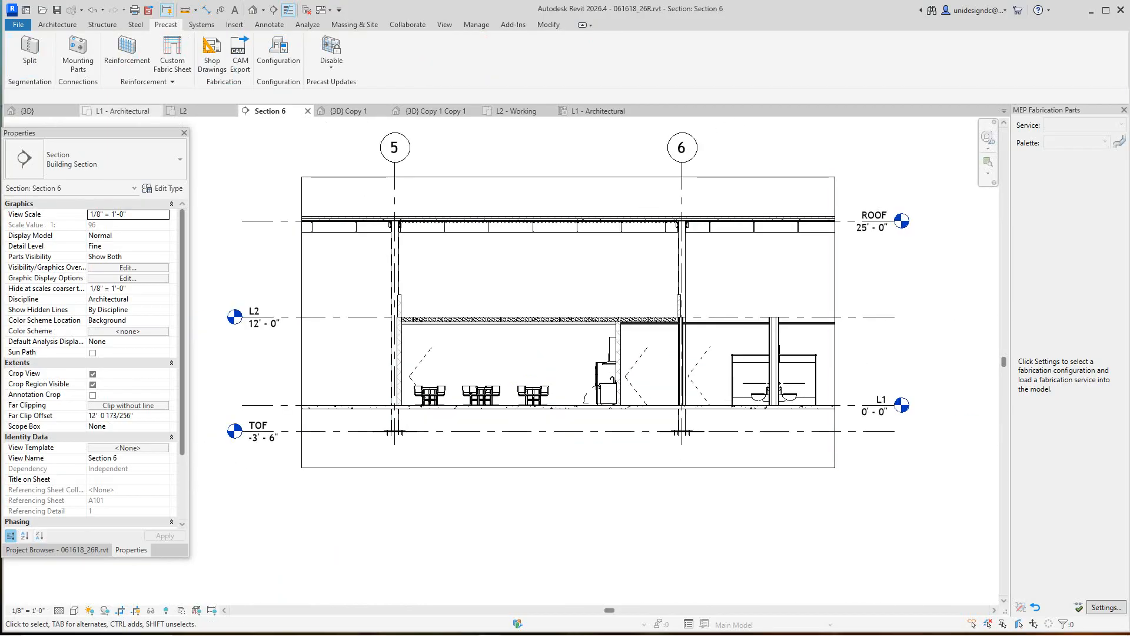
# In the L1 - Architectural plan, shift the Section 6 line slightly toward the break room's lower wall.
pyautogui.click(123, 111)
pyautogui.scroll(5, 449, 424)
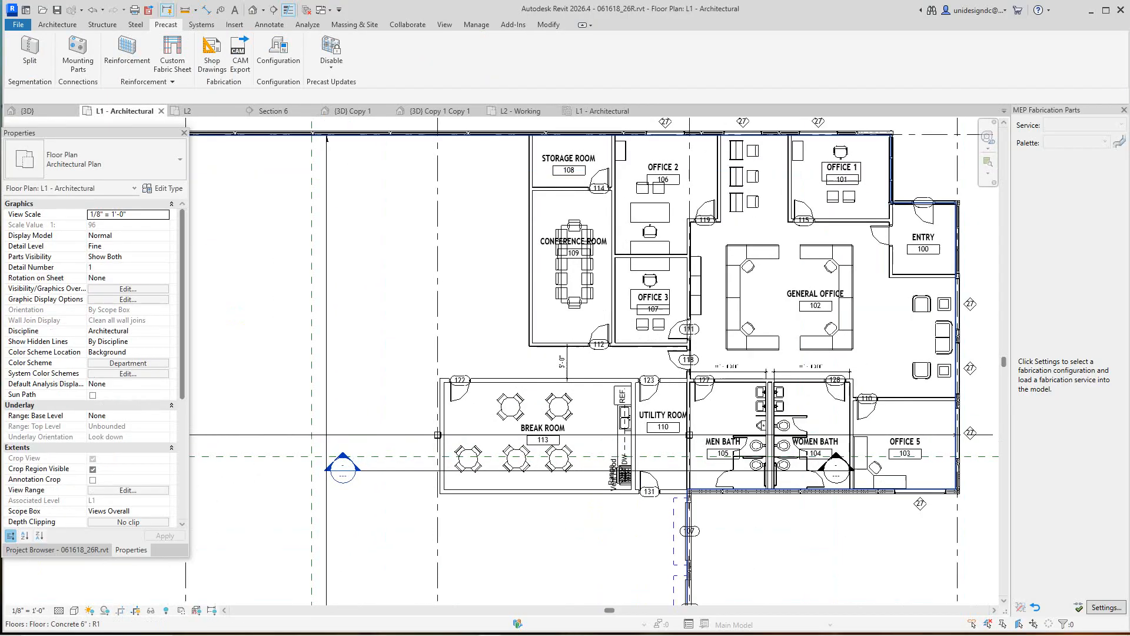
pyautogui.scroll(2, 412, 468)
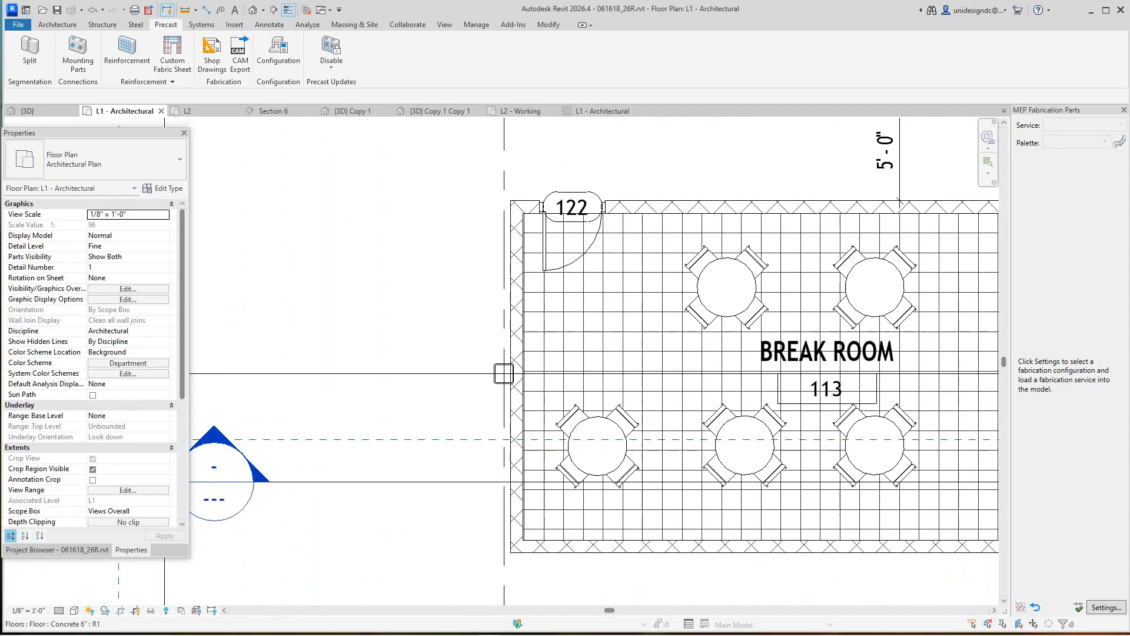
pyautogui.scroll(-1, 324, 431)
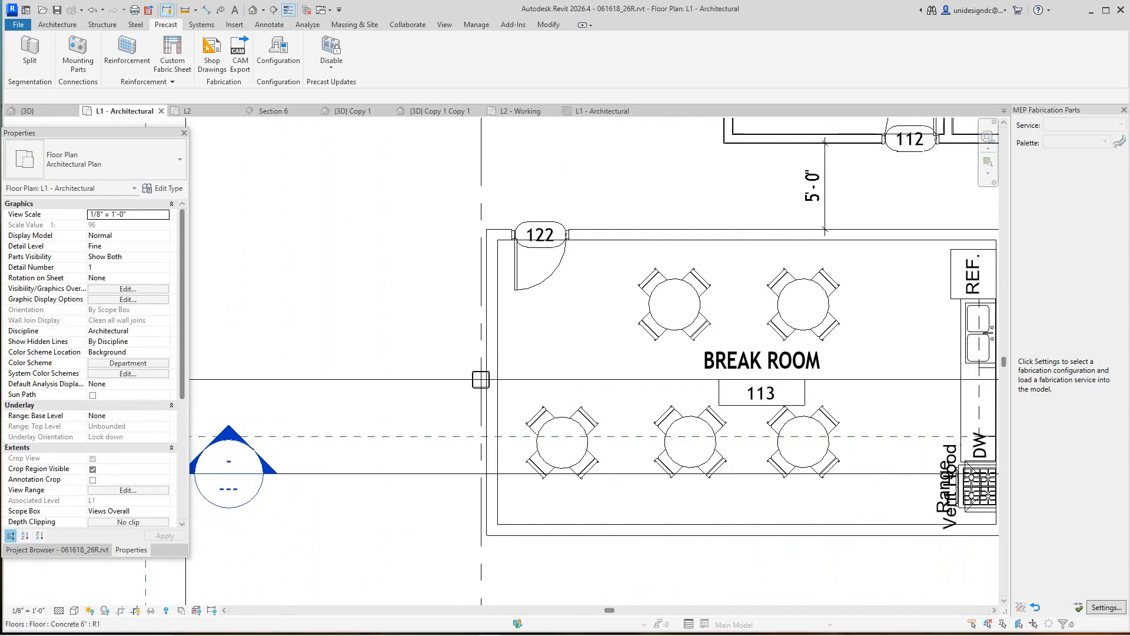
pyautogui.moveTo(324, 431); pyautogui.dragTo(505, 411, button='middle')
pyautogui.scroll(-1, 661, 360)
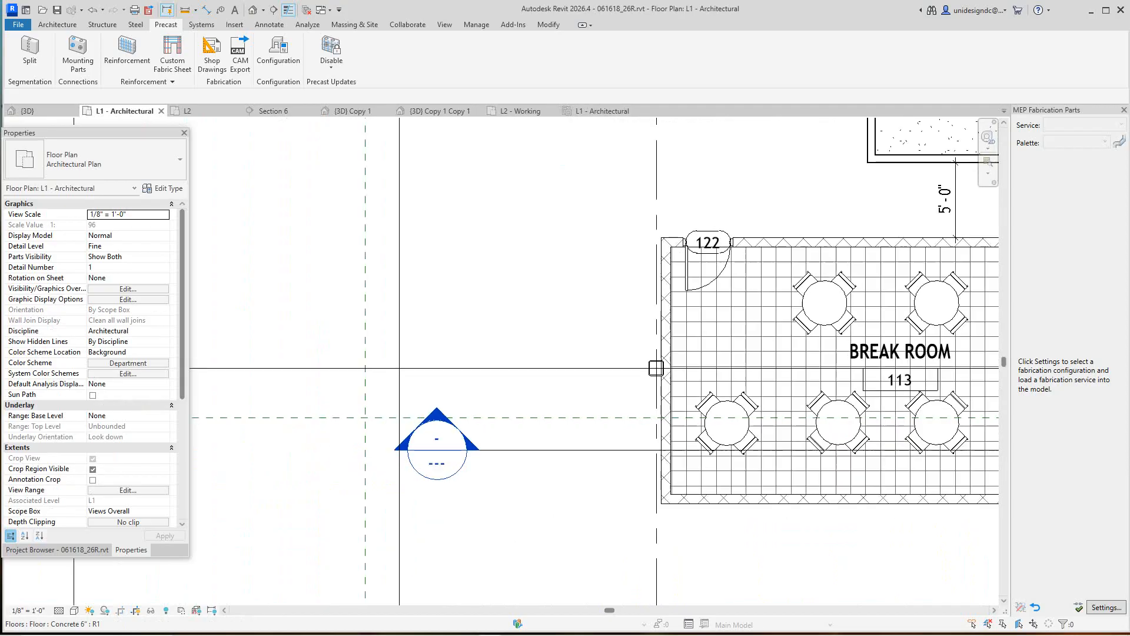
pyautogui.click(654, 451)
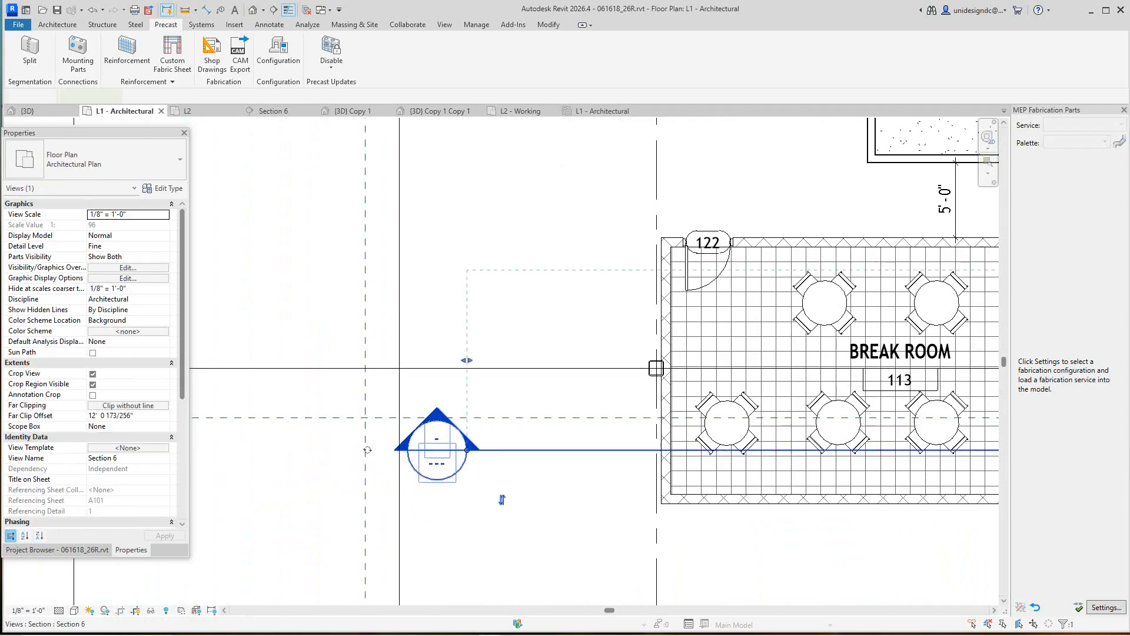
pyautogui.moveTo(655, 450); pyautogui.dragTo(656, 471)
pyautogui.doubleClick(656, 471)
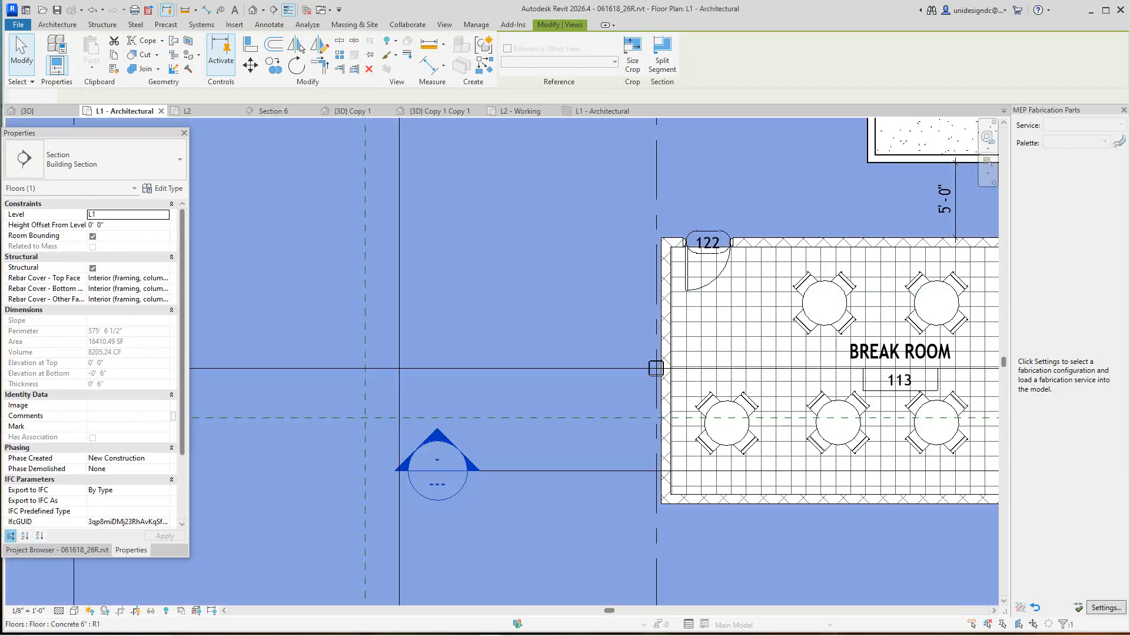
pyautogui.scroll(-6, 518, 318)
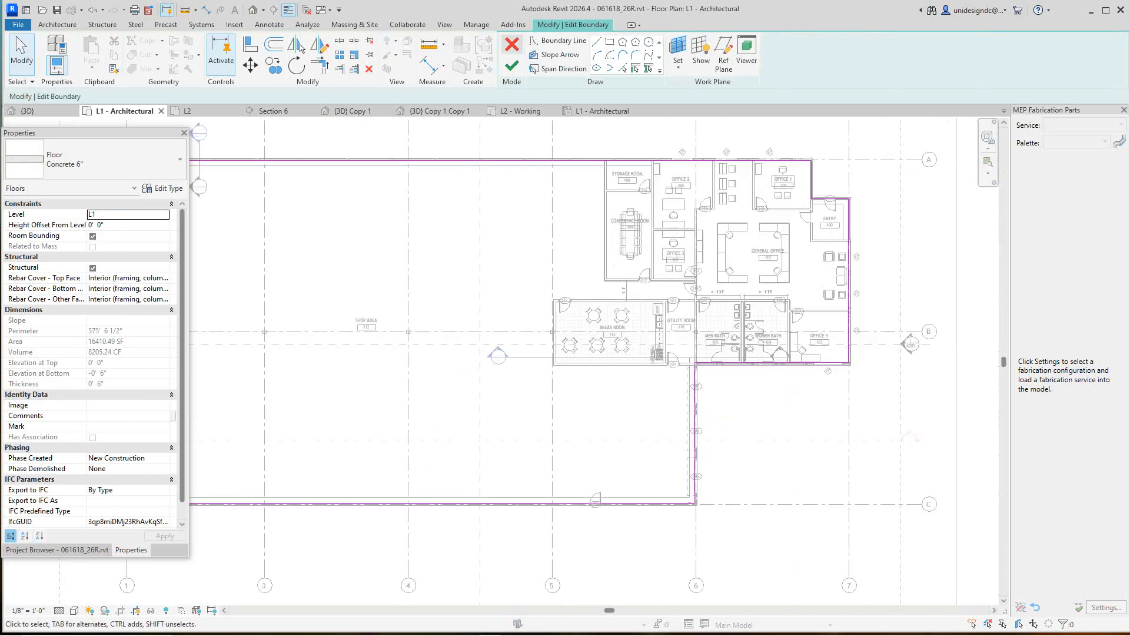
pyautogui.click(512, 45)
pyautogui.scroll(-6, 678, 358)
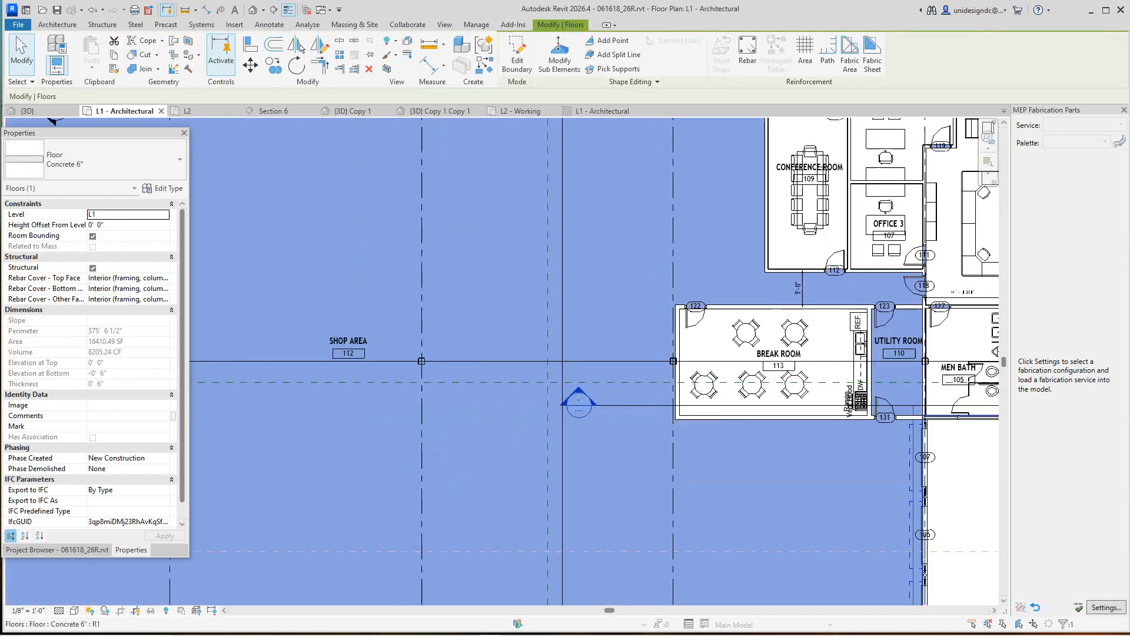
pyautogui.press('Escape')
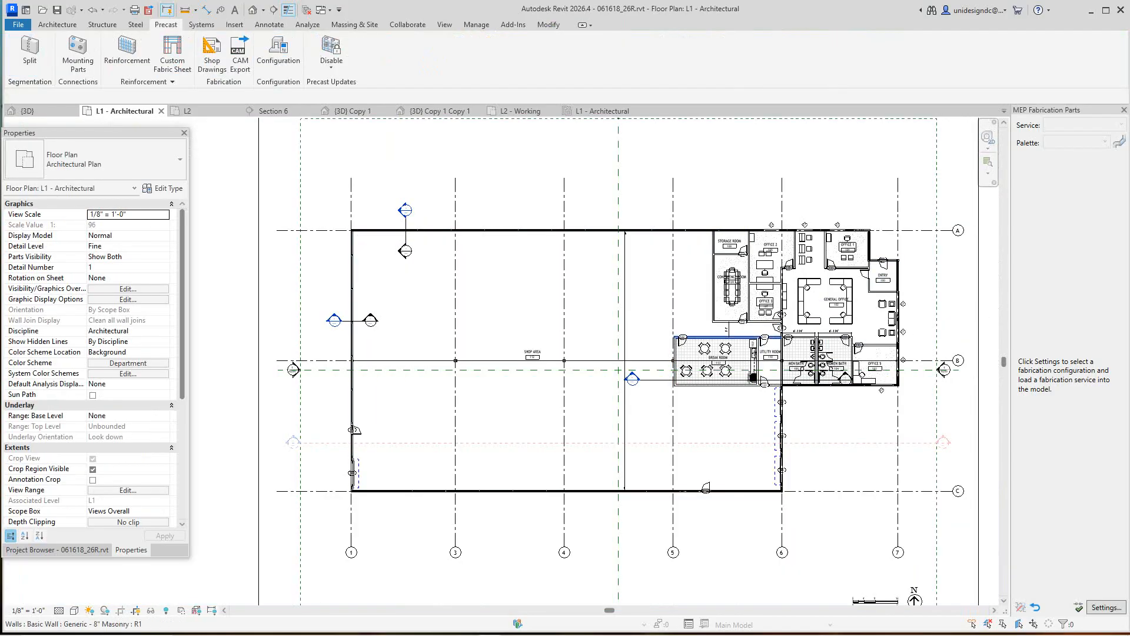
# Start a new stair near the break room in the L1 - Architectural plan and set its type to Precast Stair.
pyautogui.scroll(5, 685, 336)
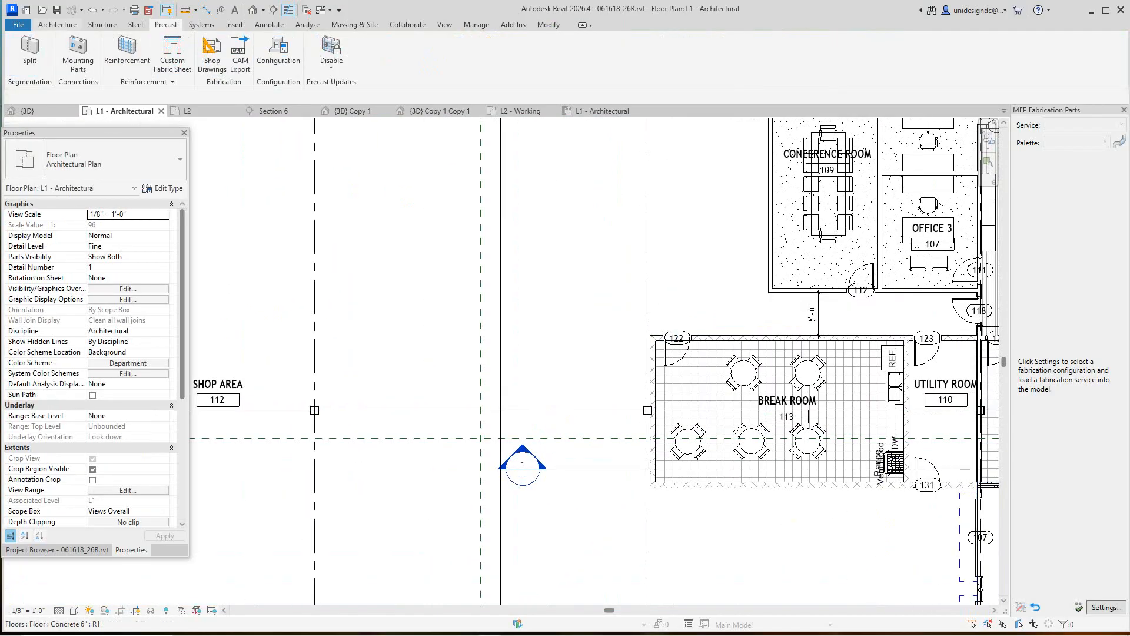
pyautogui.click(57, 24)
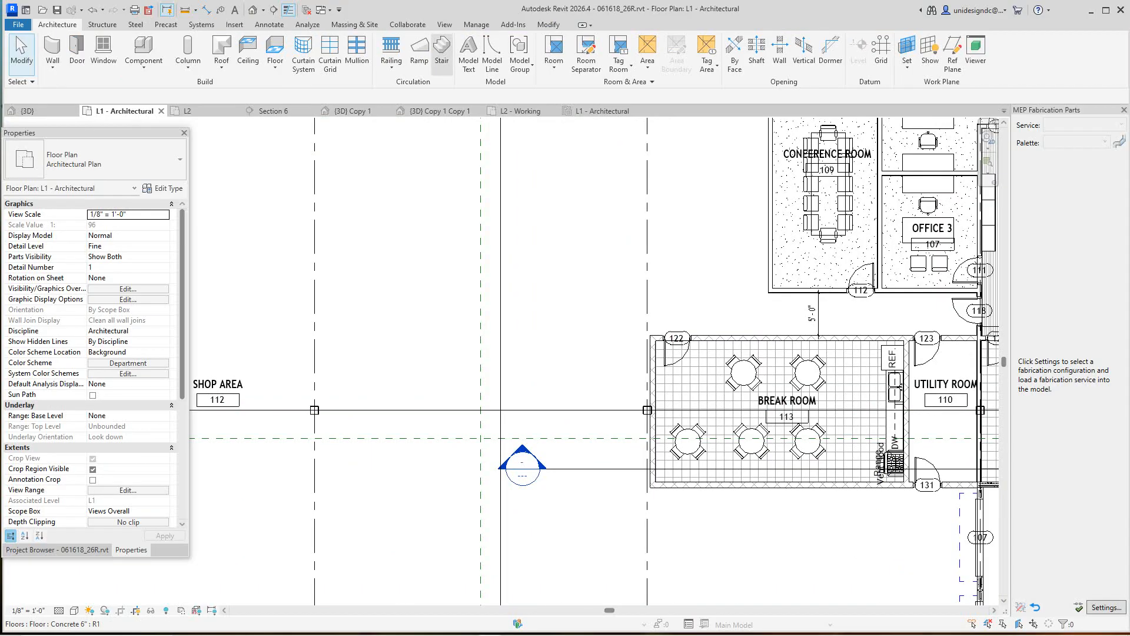
pyautogui.click(442, 50)
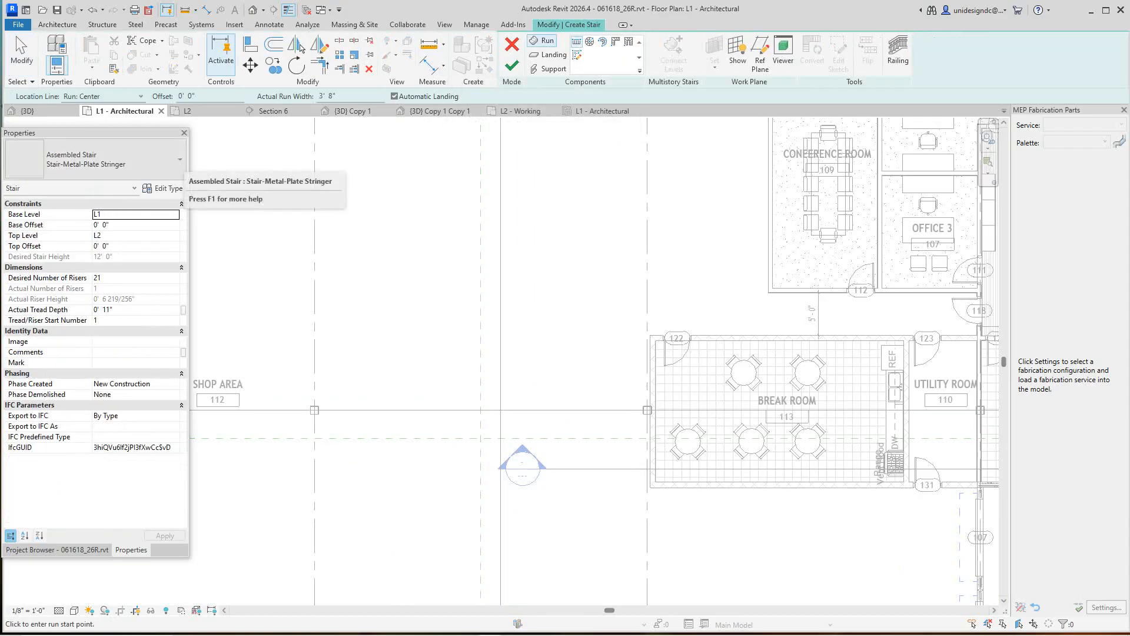
pyautogui.click(179, 159)
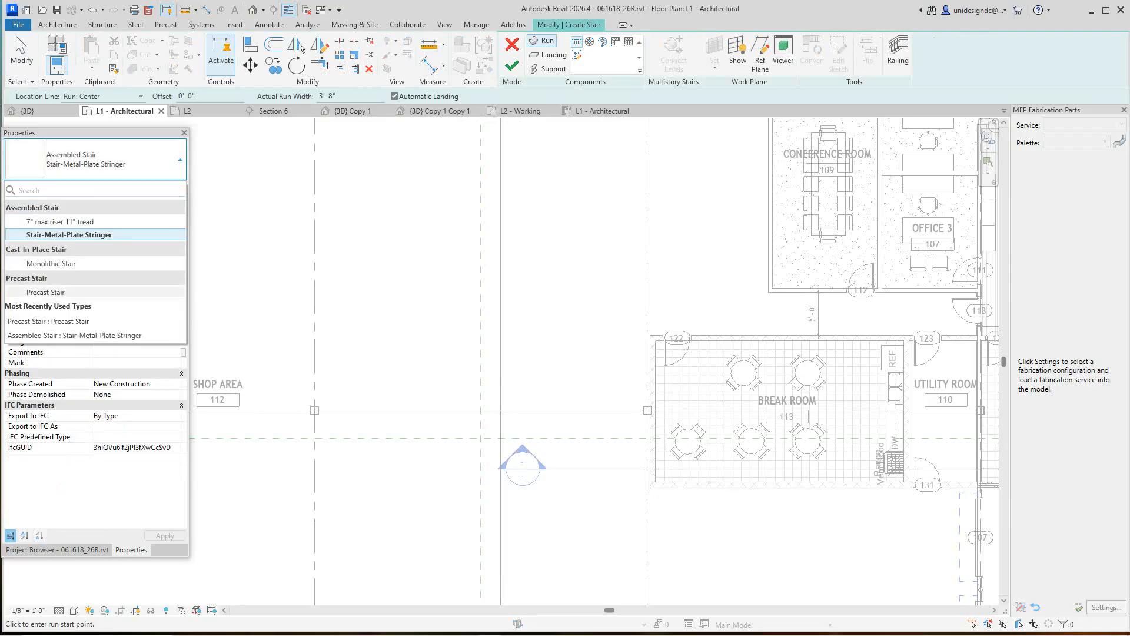
pyautogui.click(45, 292)
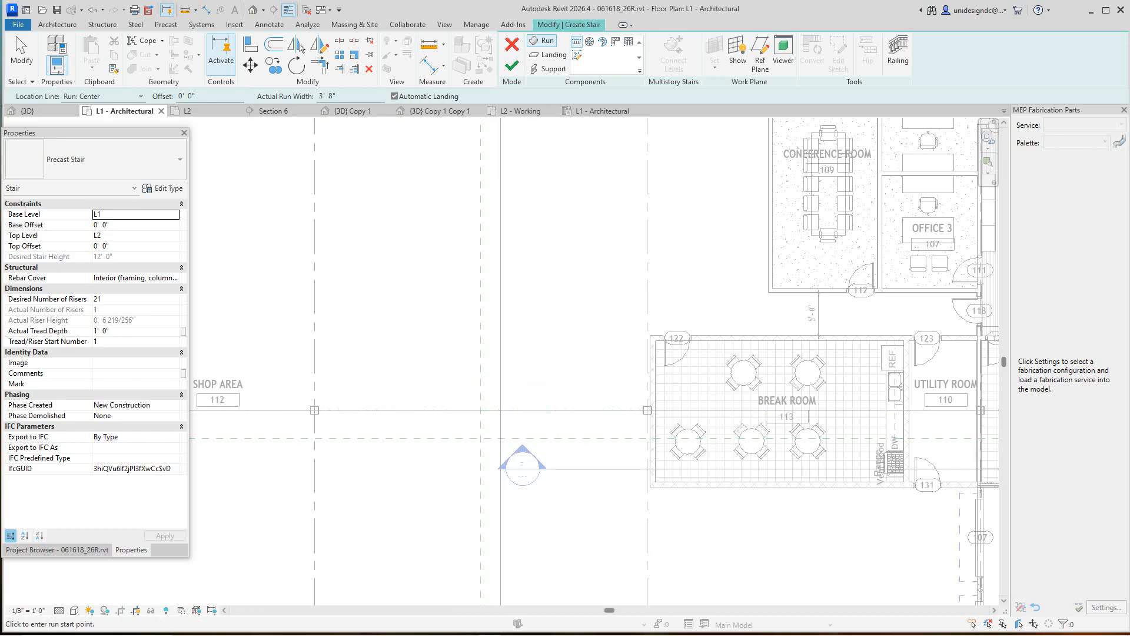
pyautogui.scroll(2, 529, 417)
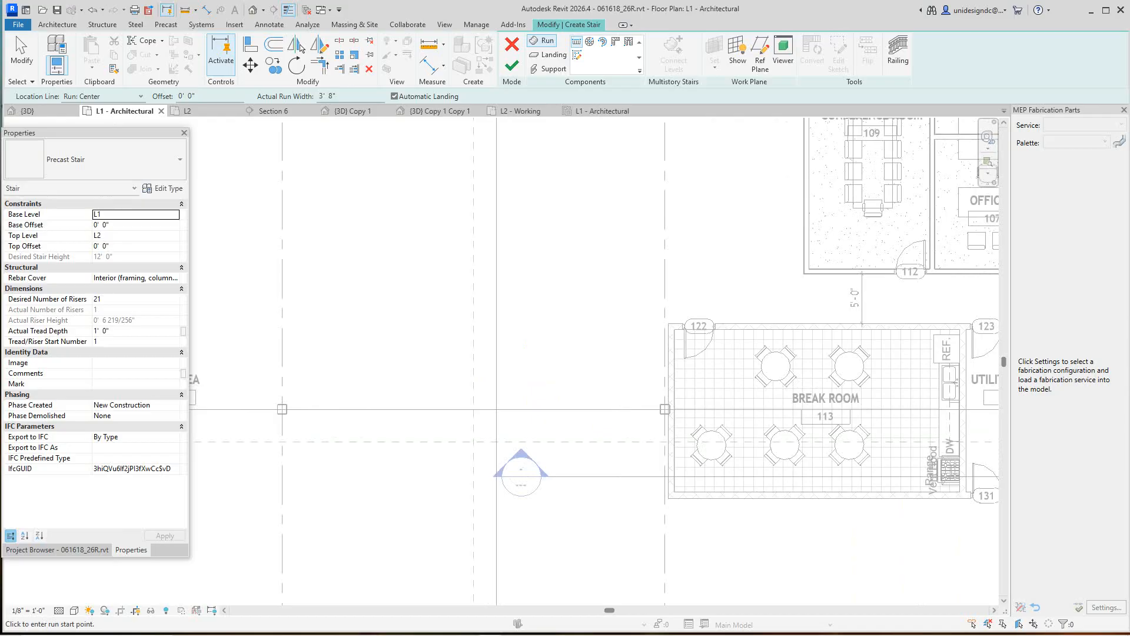
pyautogui.click(589, 466)
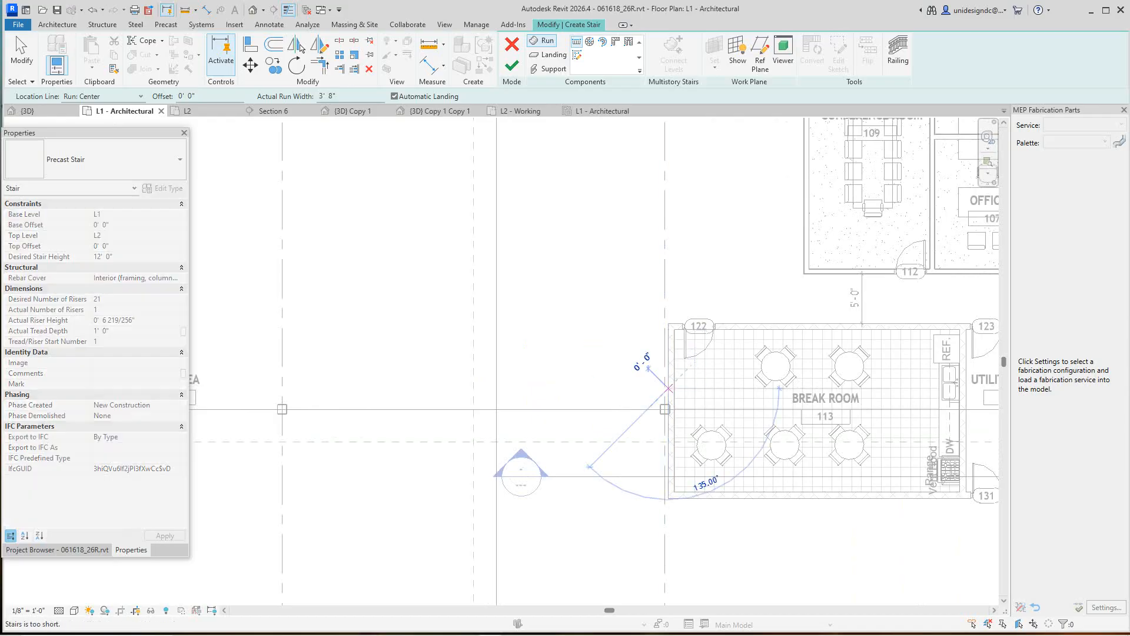
pyautogui.press('Escape')
pyautogui.rightClick(586, 386)
pyautogui.click(604, 393)
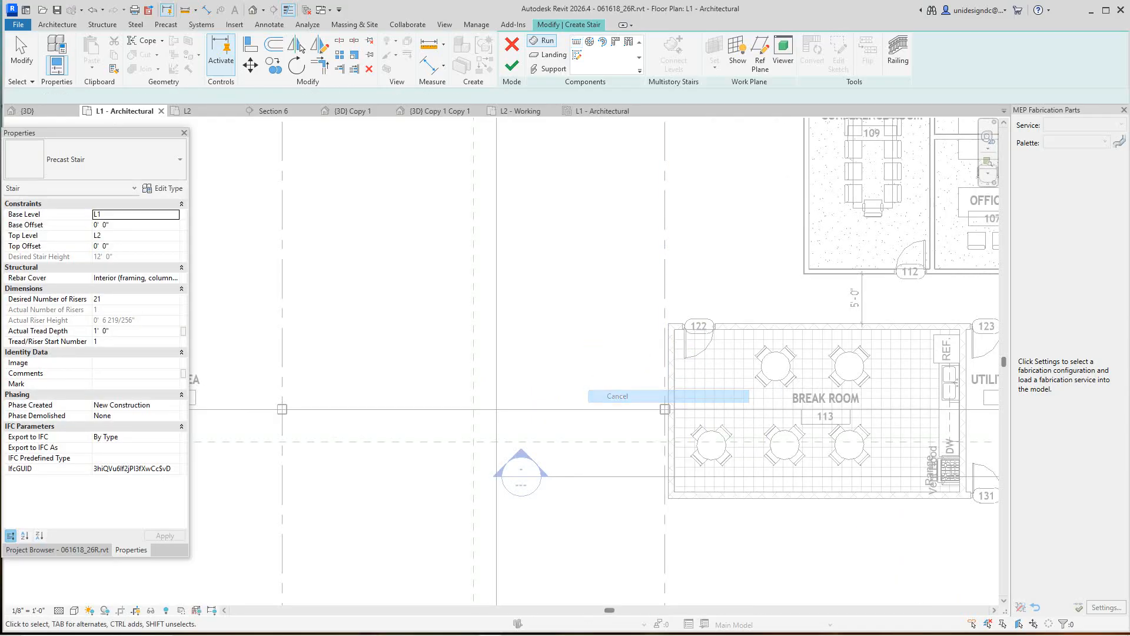
pyautogui.scroll(-1, 570, 328)
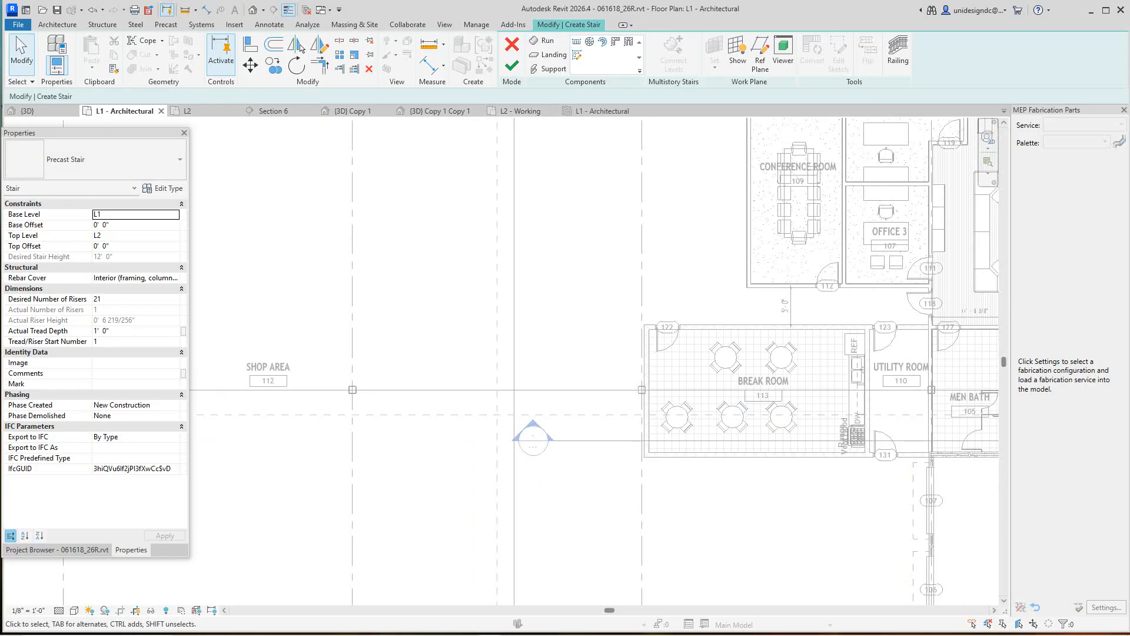
pyautogui.click(511, 66)
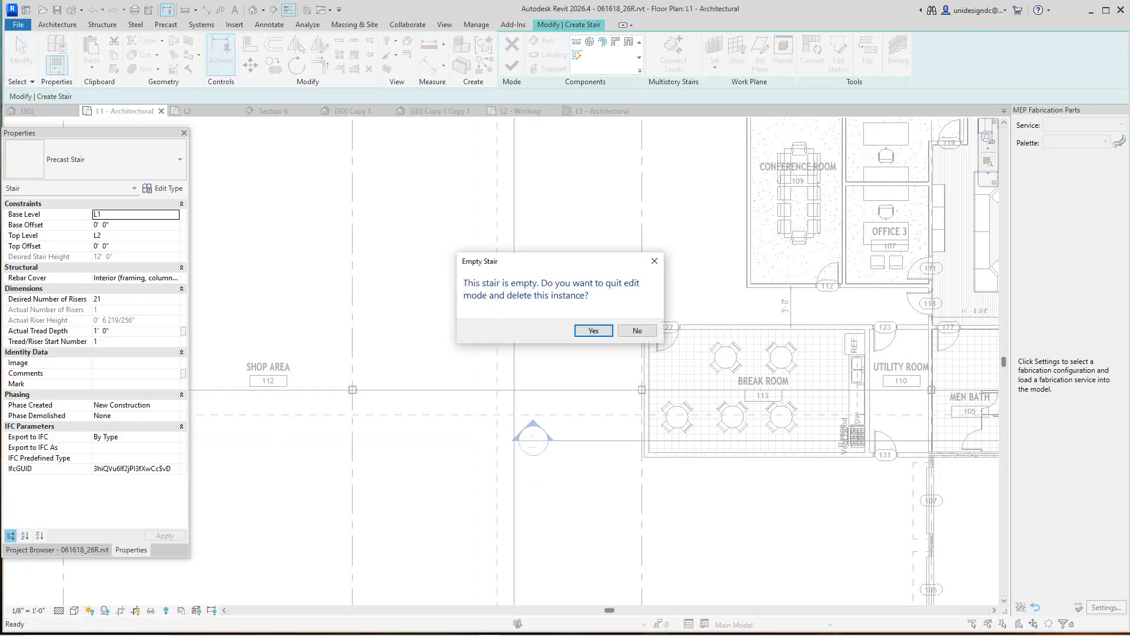
pyautogui.click(638, 331)
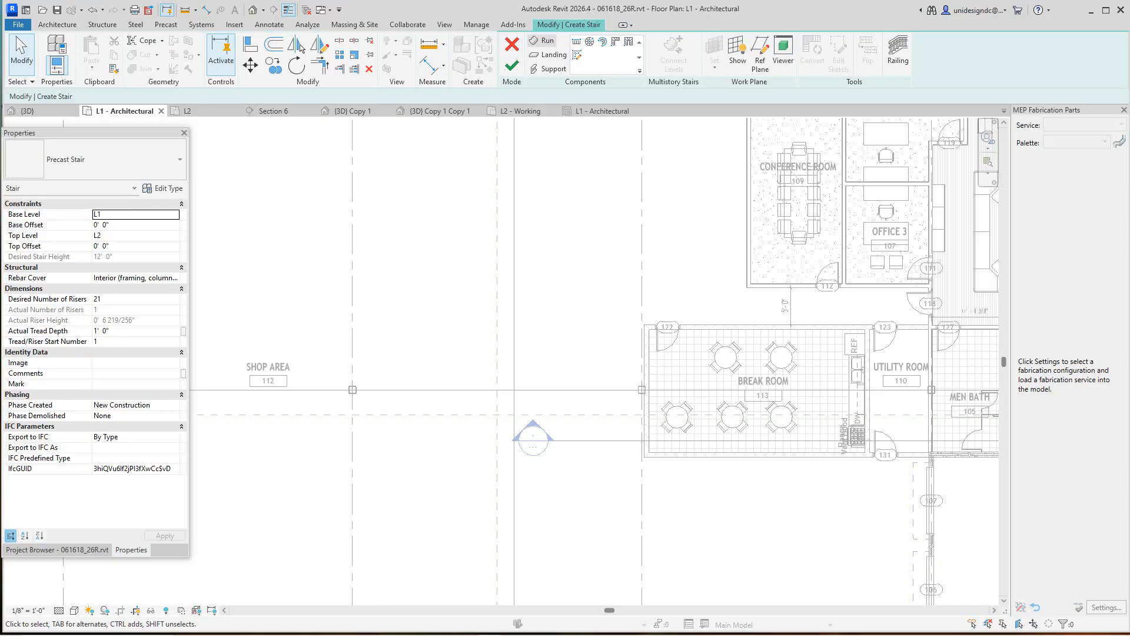
# Draw a straight 21' 0" precast stair run from grid 5 beside the break room out into the shop area and finish the stair.
pyautogui.click(57, 24)
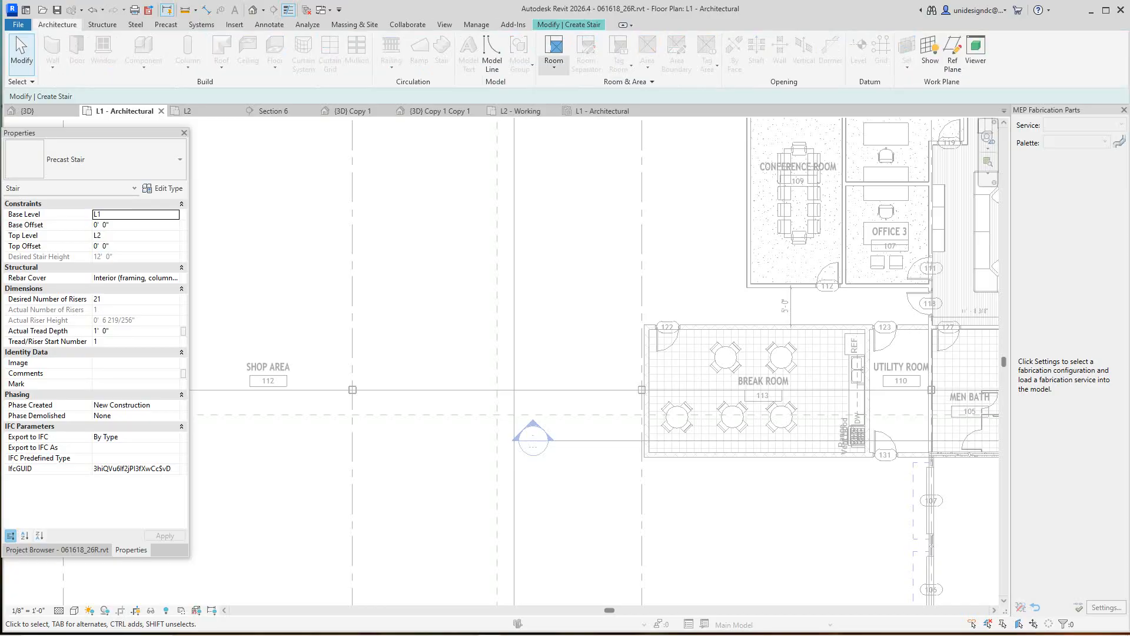
pyautogui.click(568, 25)
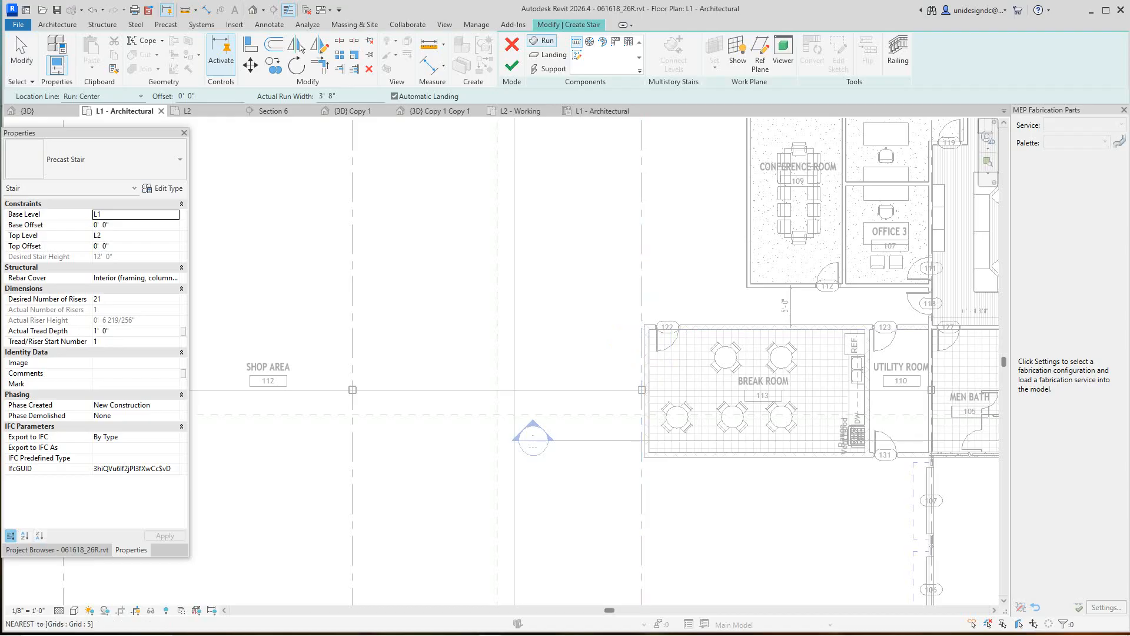
pyautogui.click(642, 359)
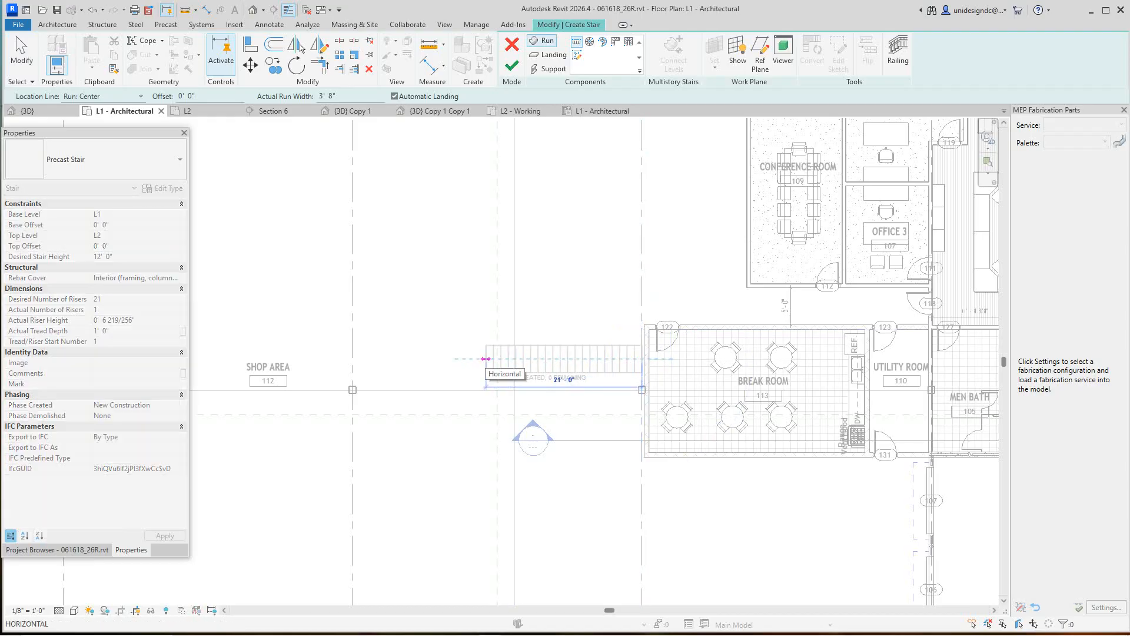
pyautogui.click(486, 359)
pyautogui.press('Escape')
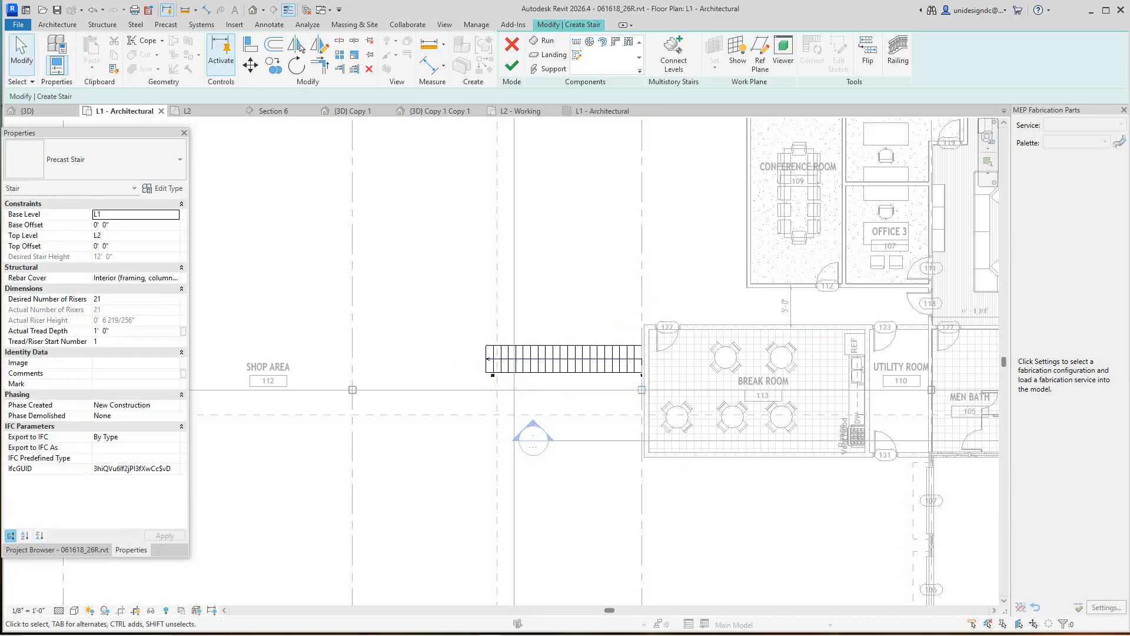
pyautogui.click(512, 66)
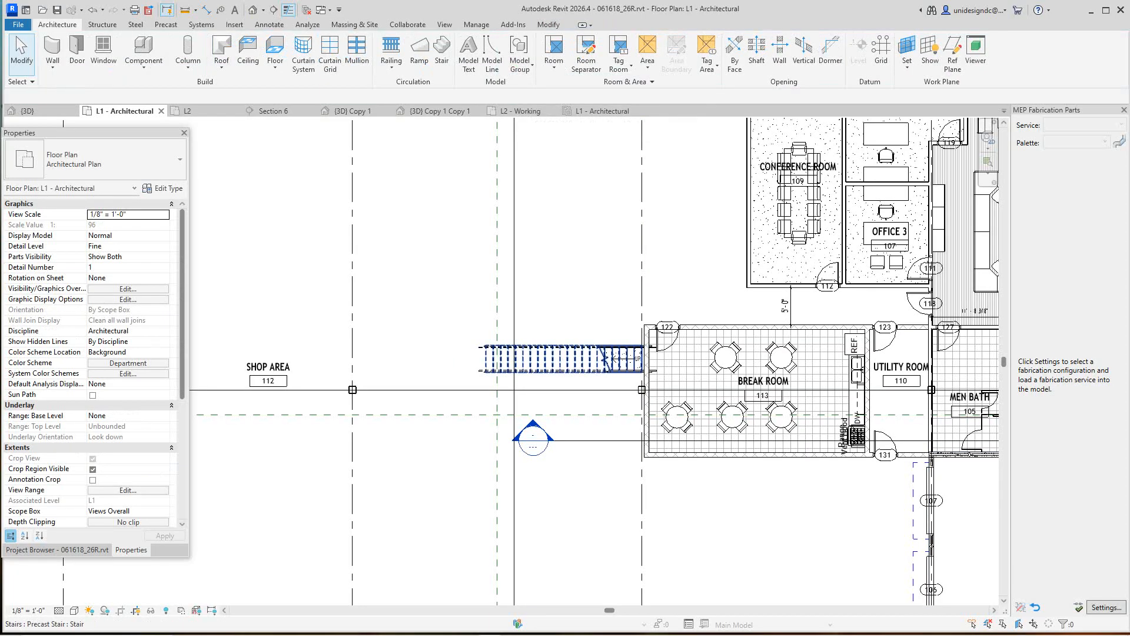
pyautogui.click(559, 322)
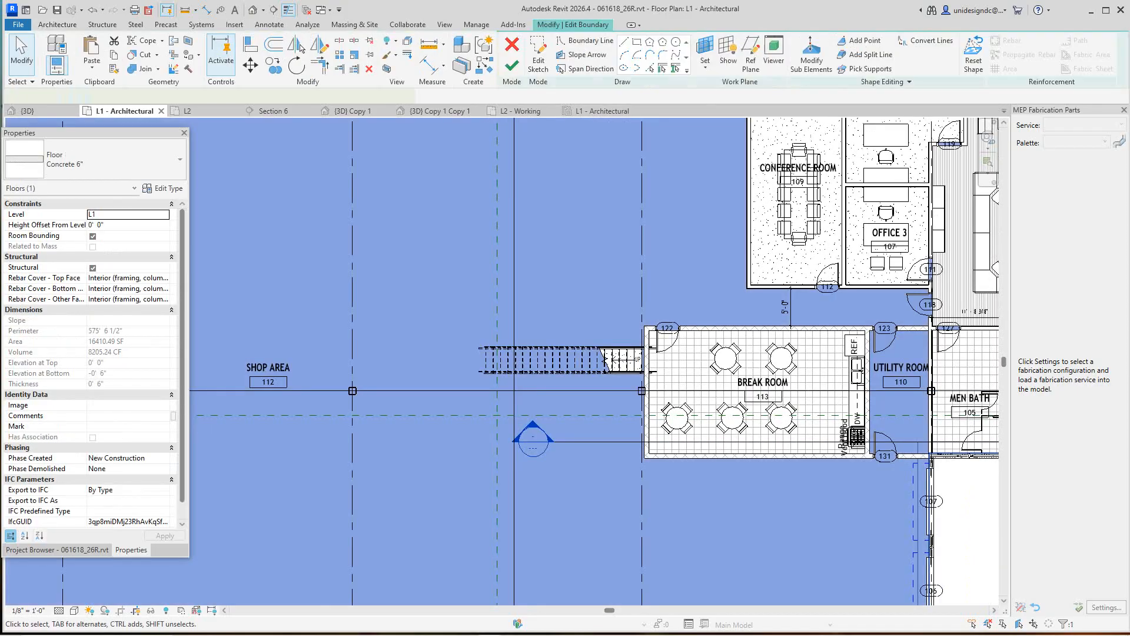
pyautogui.scroll(4, 646, 424)
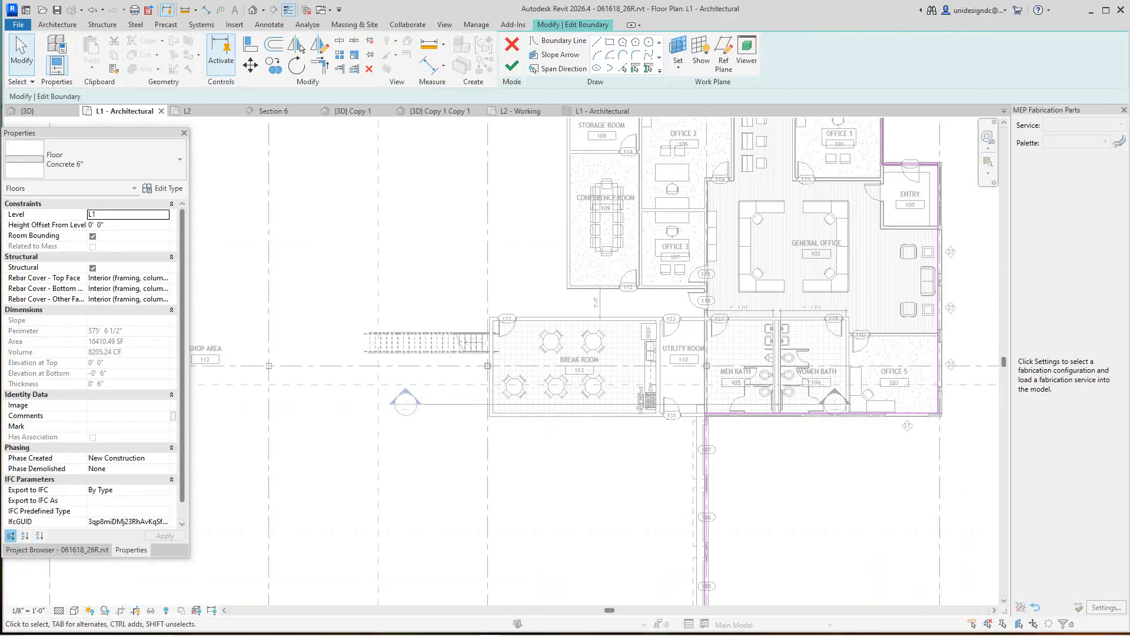
pyautogui.click(513, 45)
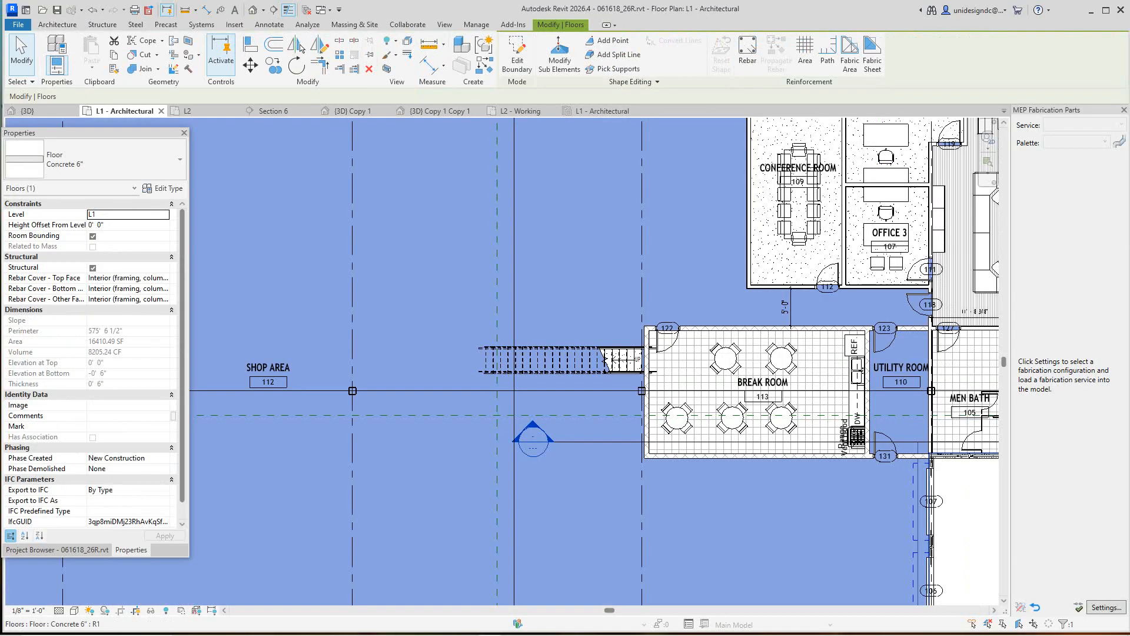
pyautogui.scroll(-2, 640, 418)
pyautogui.press('Escape')
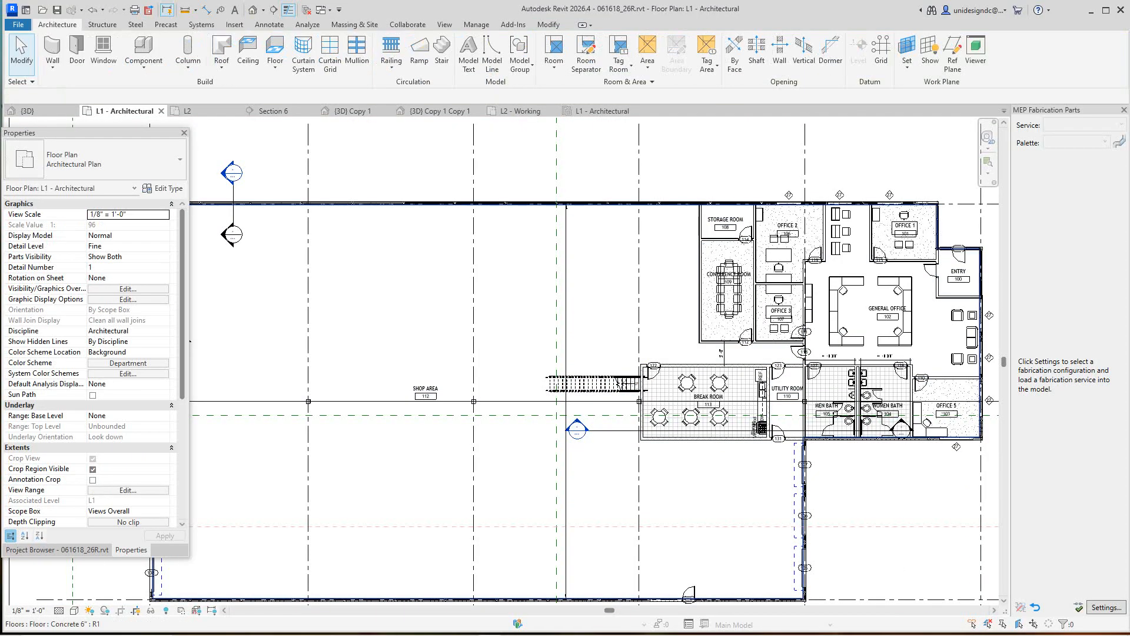
# Extend the Section 6 line farther into the shop area past the precast stair and check the stair in Section 6.
pyautogui.click(624, 431)
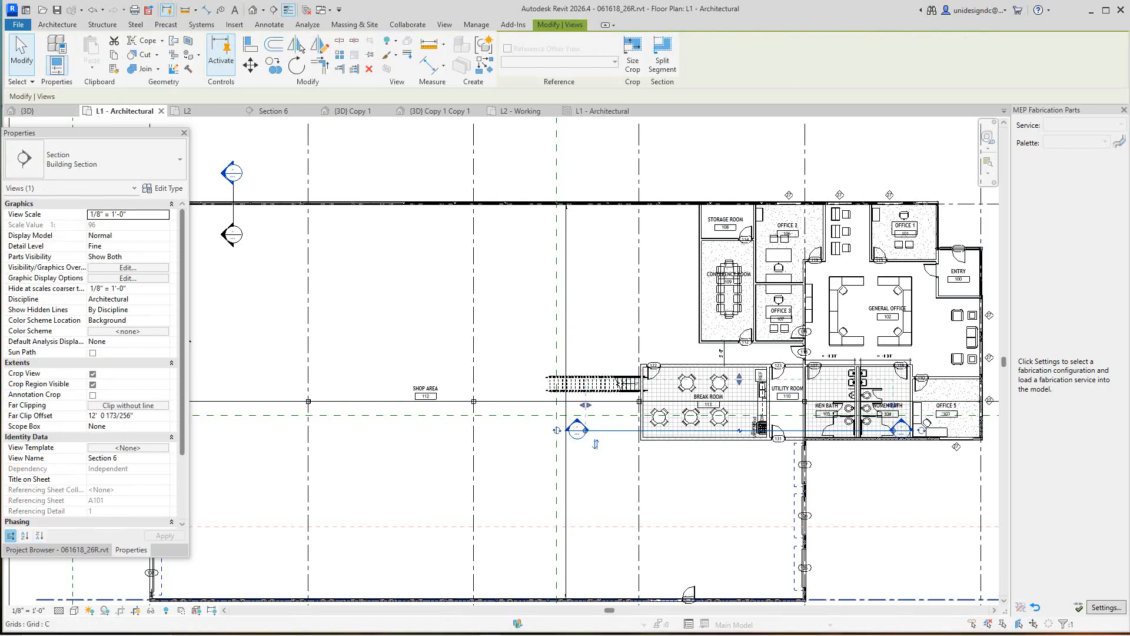
pyautogui.press('Escape')
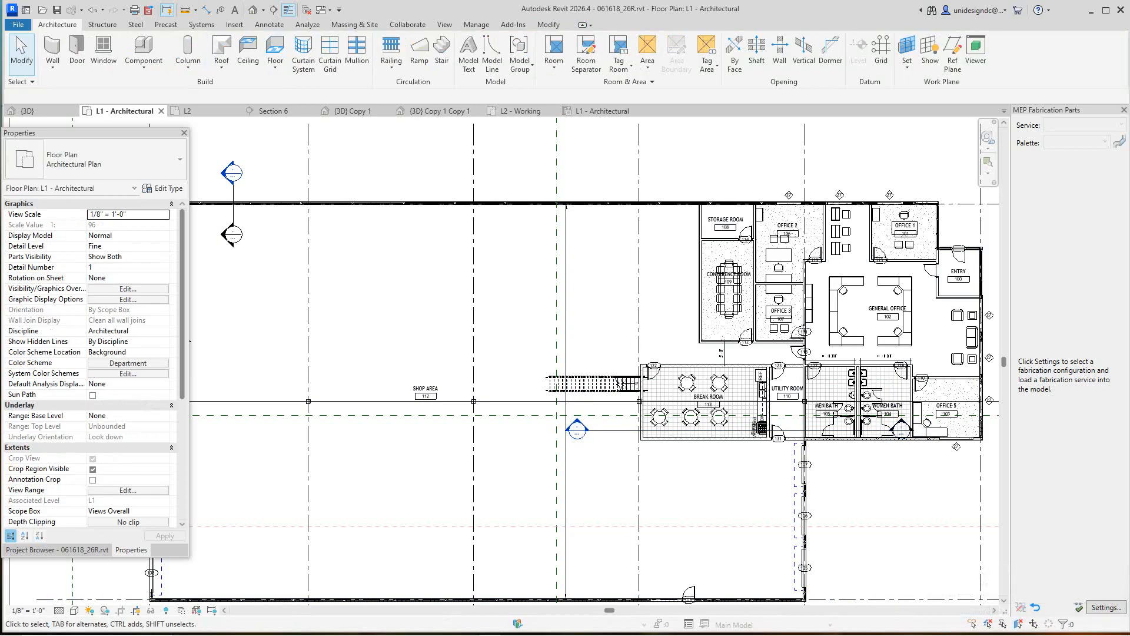
pyautogui.click(586, 430)
pyautogui.moveTo(586, 430); pyautogui.dragTo(520, 430)
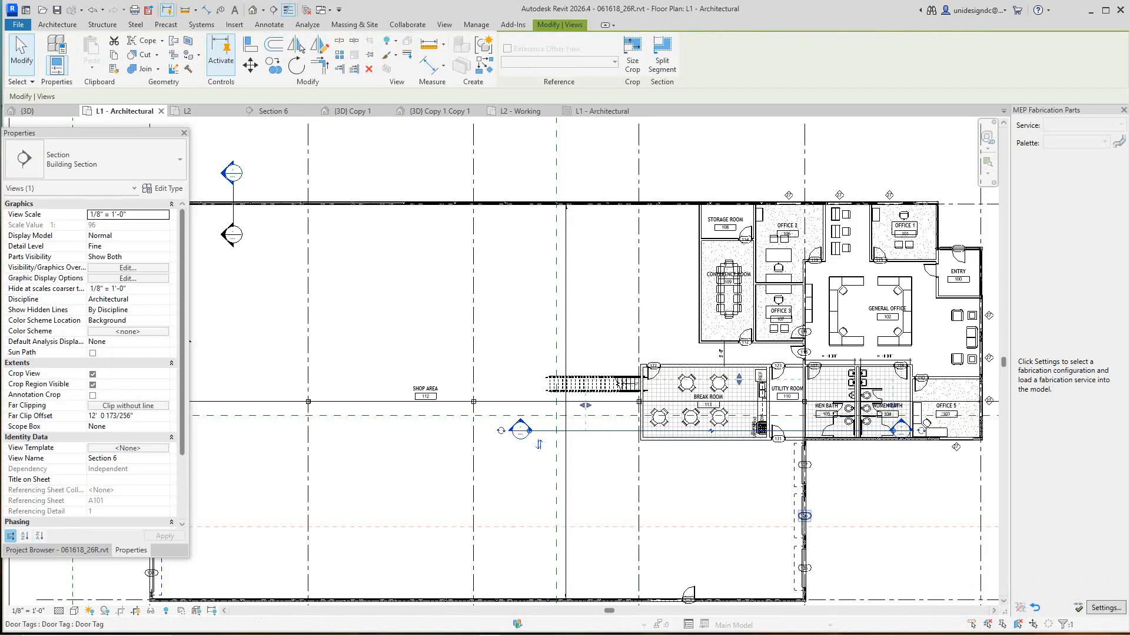
pyautogui.press('Escape')
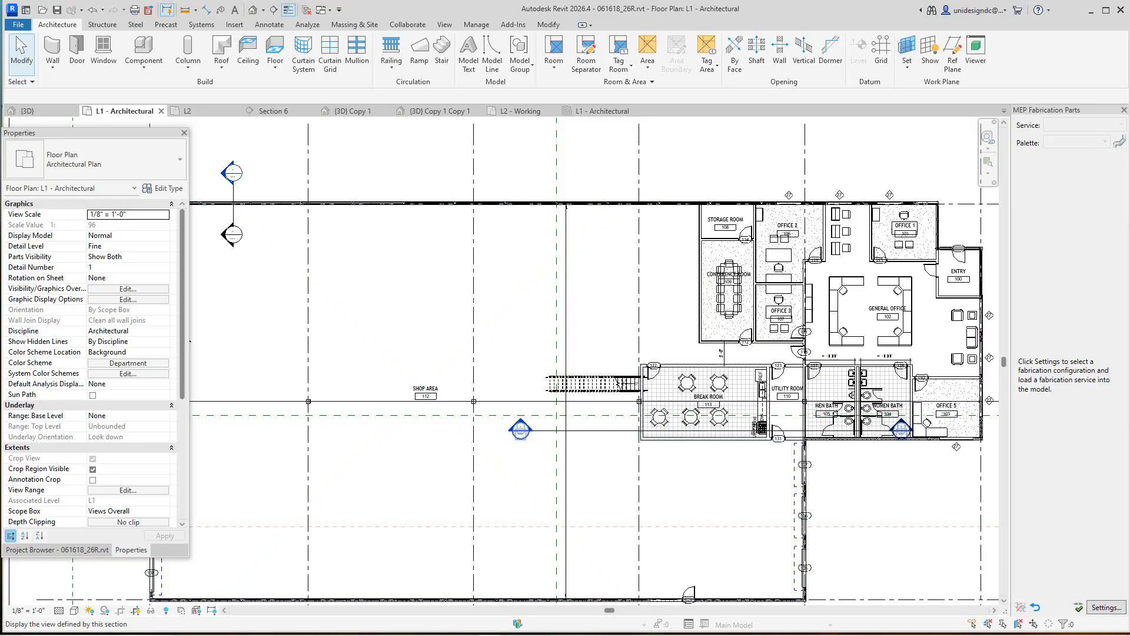
pyautogui.doubleClick(520, 430)
pyautogui.moveTo(520, 406); pyautogui.dragTo(683, 438, button='middle')
pyautogui.scroll(-1, 633, 425)
pyautogui.scroll(2, 632, 424)
pyautogui.scroll(-3, 633, 425)
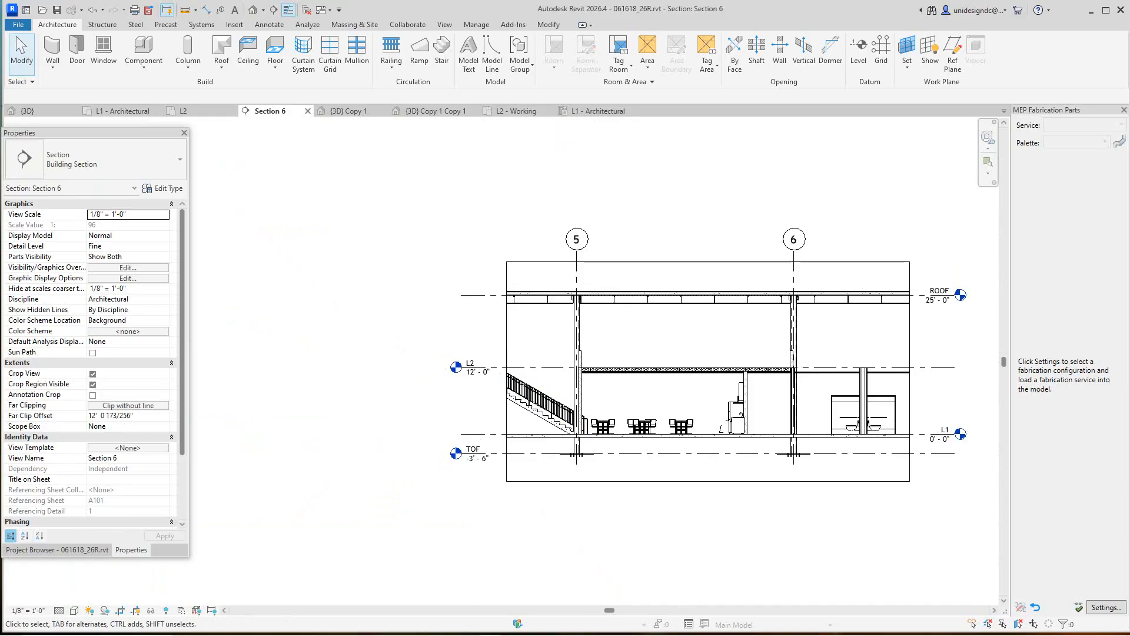
# In the L1 - Architectural plan, flip the precast stair's up direction toward the break room and check the stair in Section 6.
pyautogui.click(124, 110)
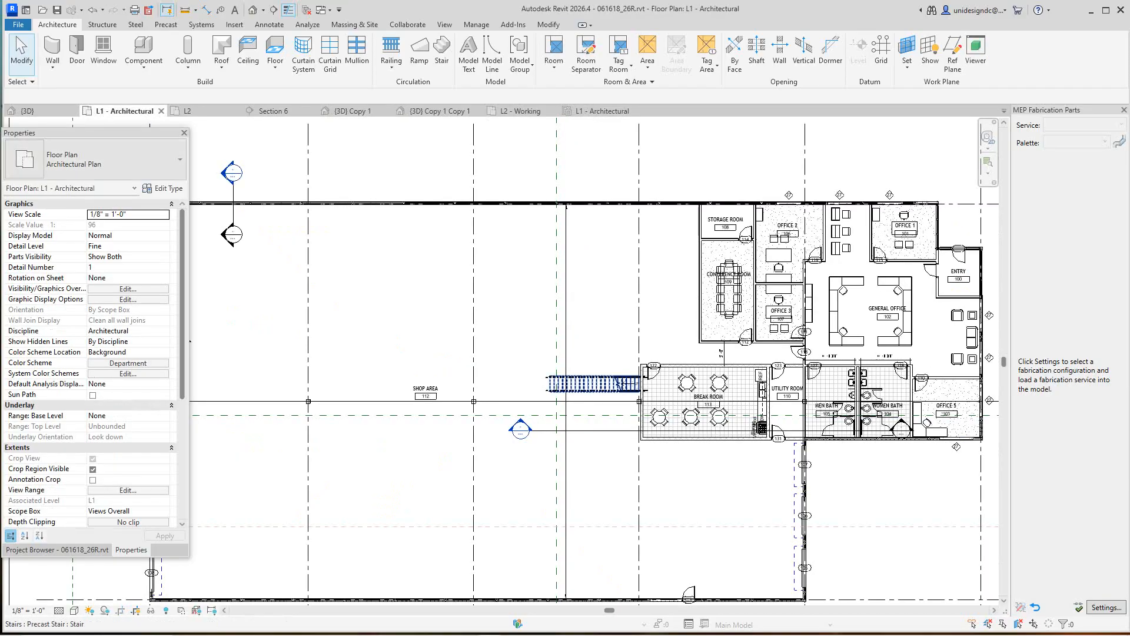
pyautogui.click(548, 385)
pyautogui.scroll(3, 543, 386)
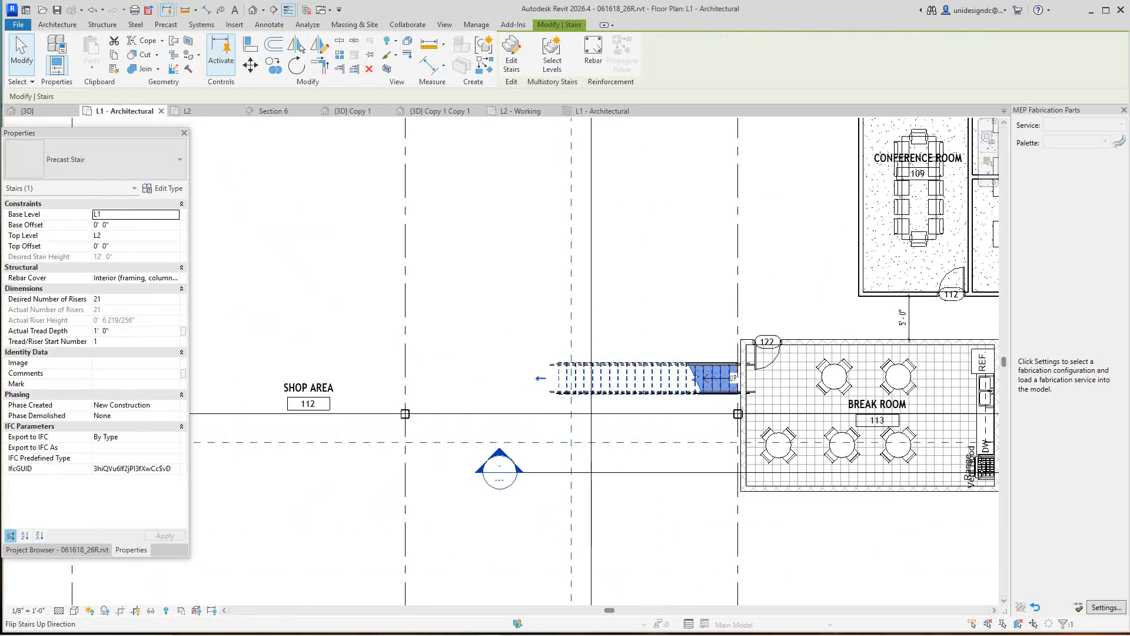
pyautogui.click(540, 378)
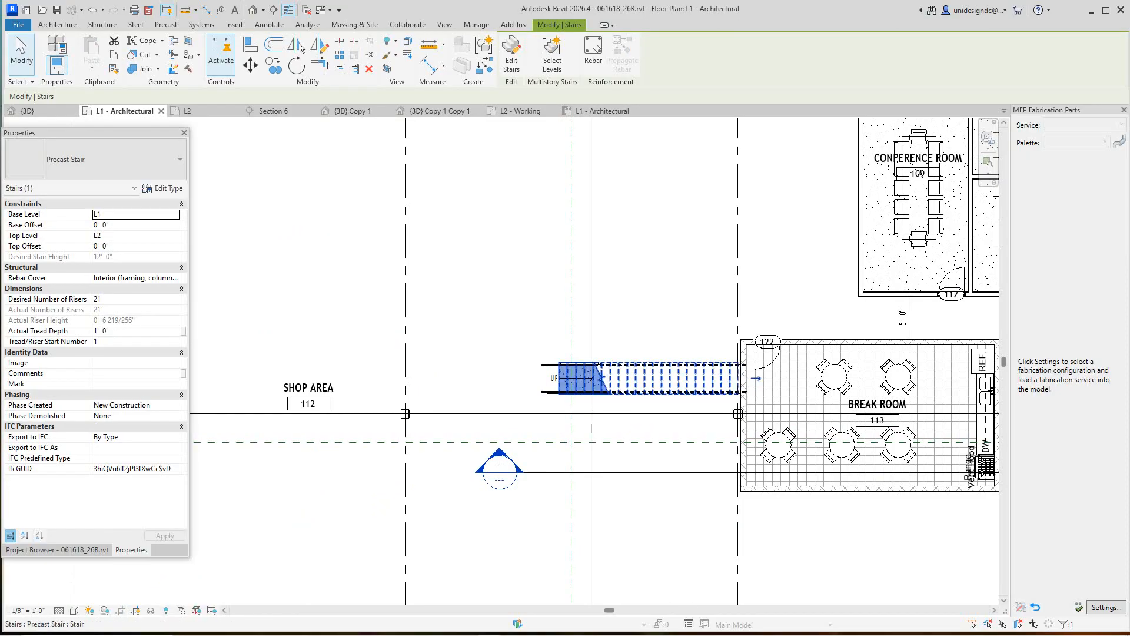
pyautogui.scroll(4, 776, 391)
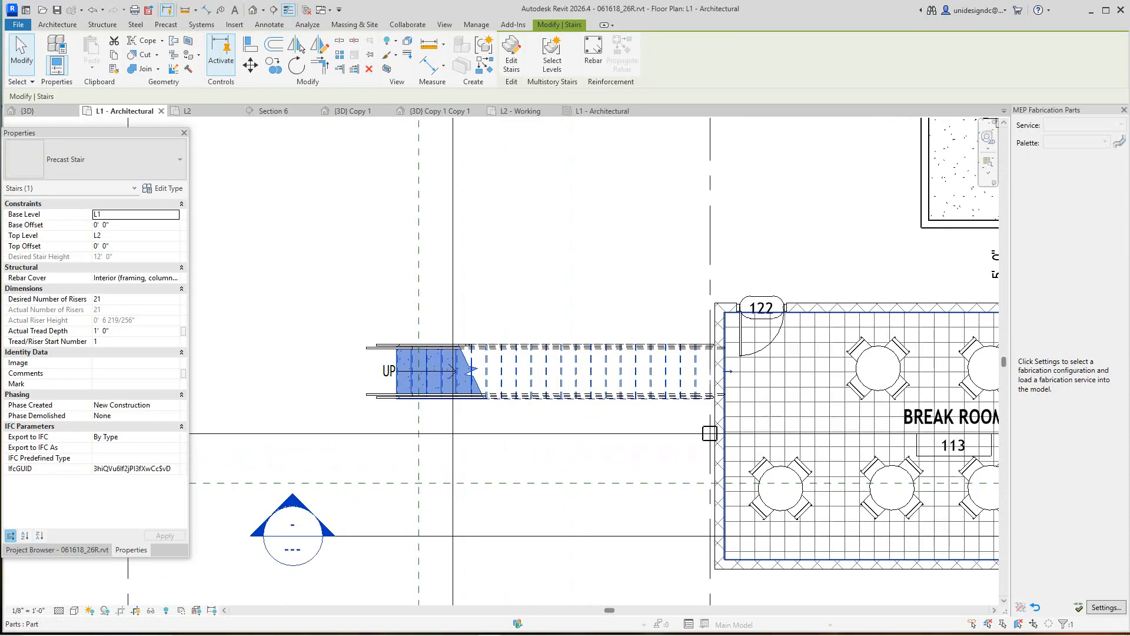
pyautogui.scroll(-4, 672, 345)
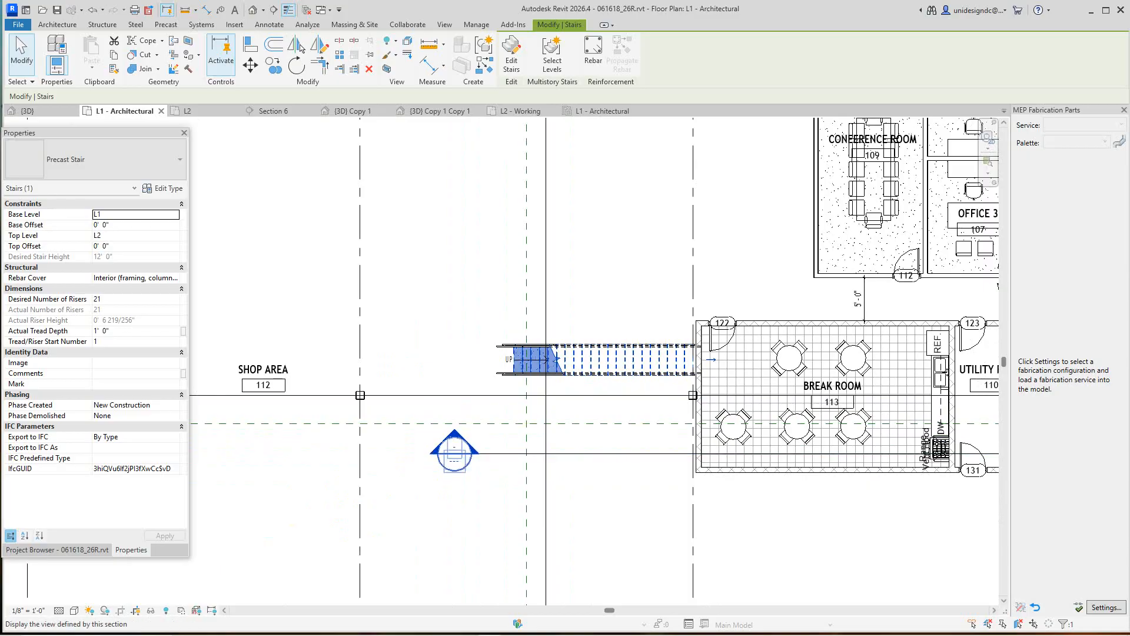
pyautogui.doubleClick(454, 452)
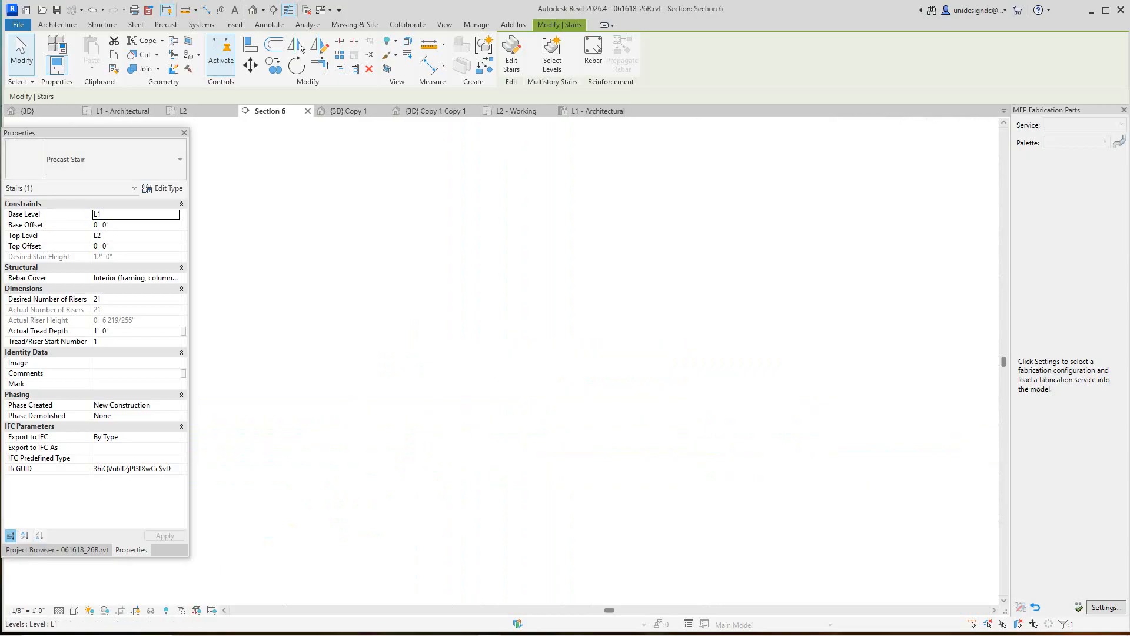
pyautogui.click(562, 434)
pyautogui.scroll(4, 602, 371)
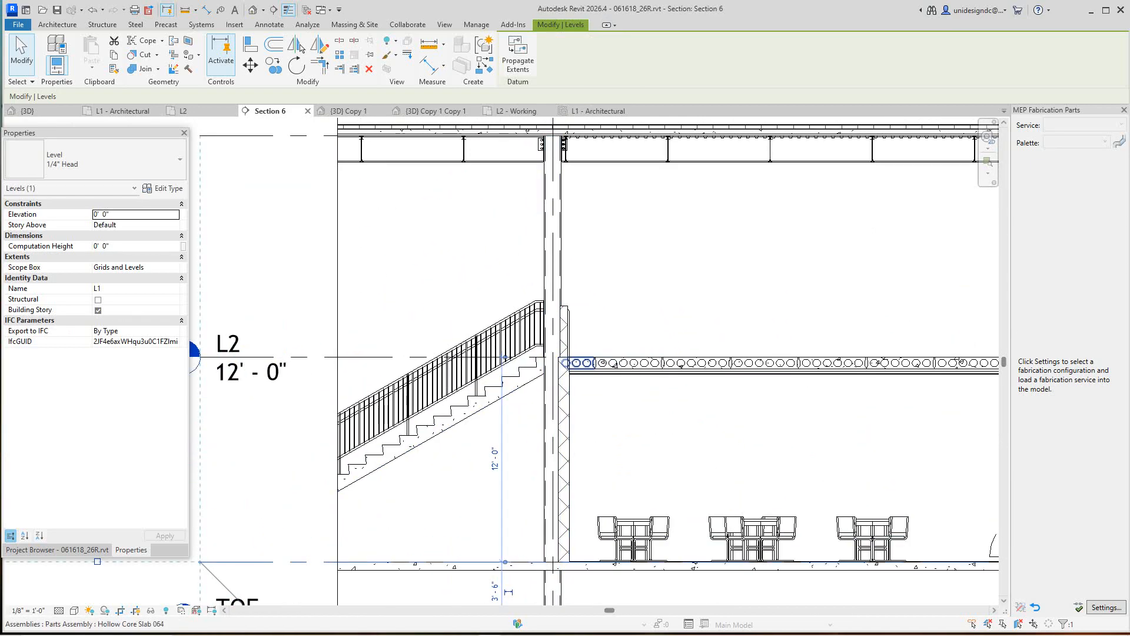
pyautogui.scroll(-5, 564, 324)
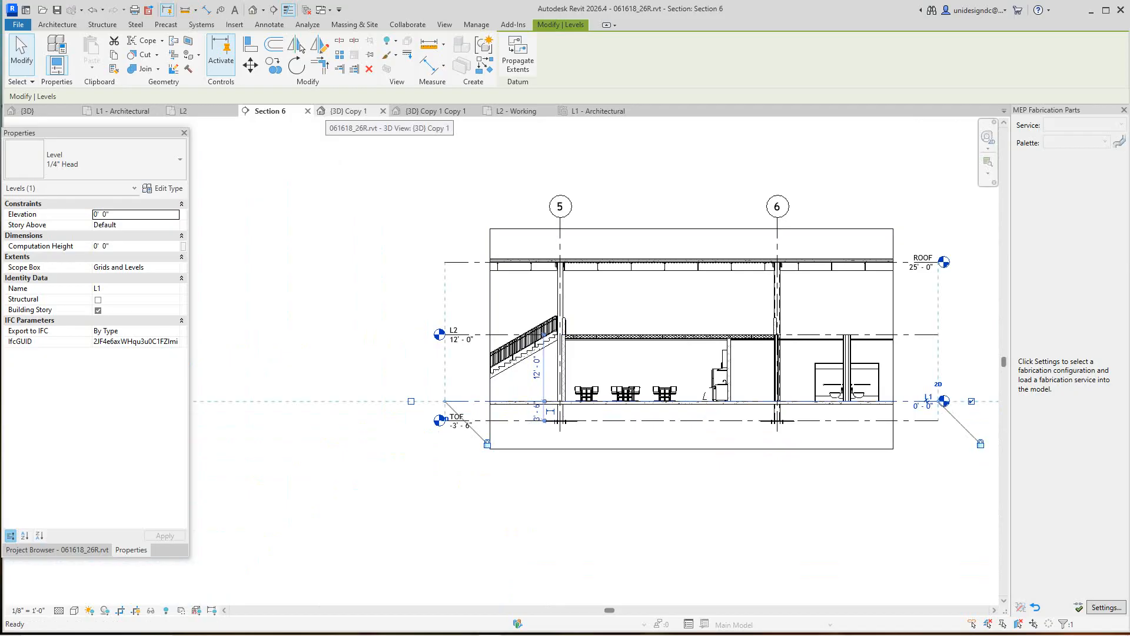
# In the {3D} Copy 1 view, raise the top of the section box to include the break room's hollow core slab and the full stair.
pyautogui.click(349, 111)
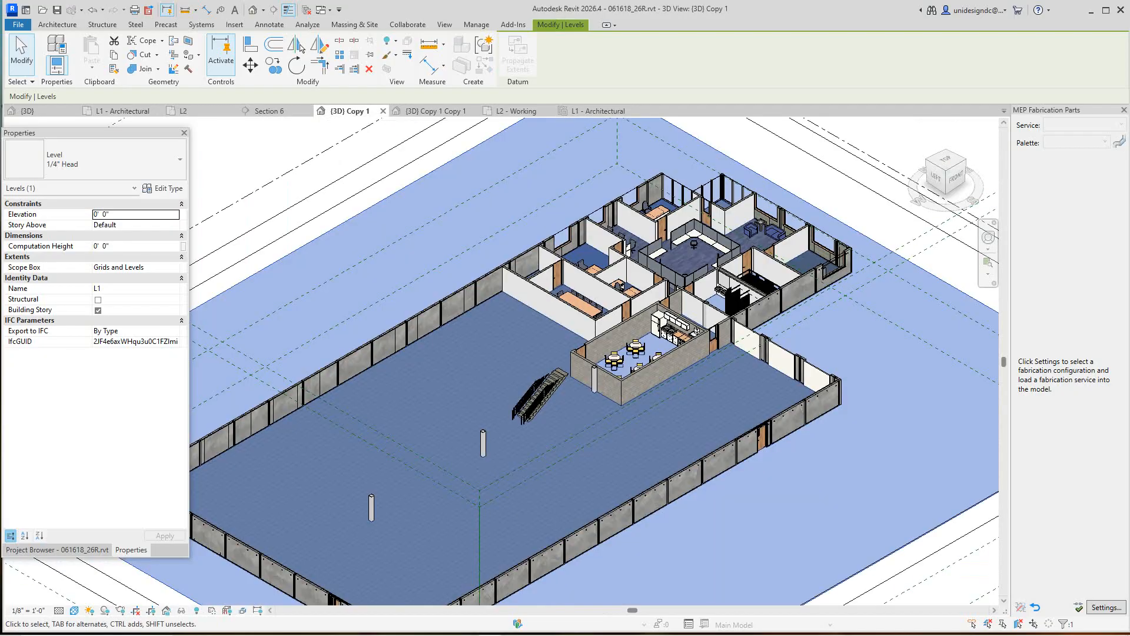
pyautogui.scroll(4, 563, 390)
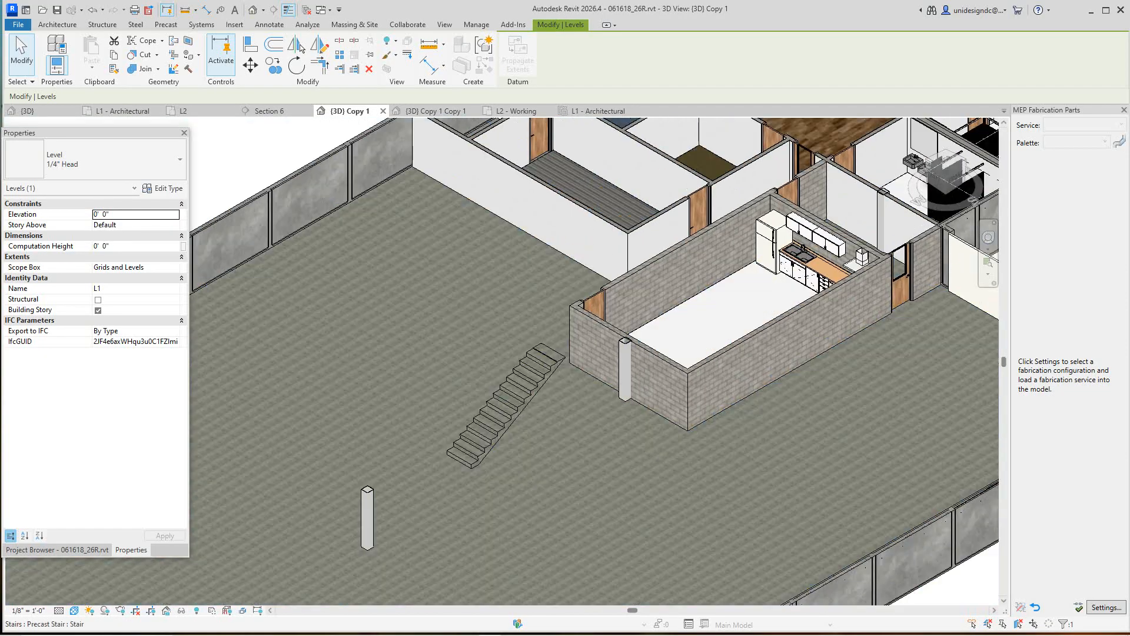
pyautogui.scroll(-3, 542, 371)
pyautogui.scroll(-4, 515, 350)
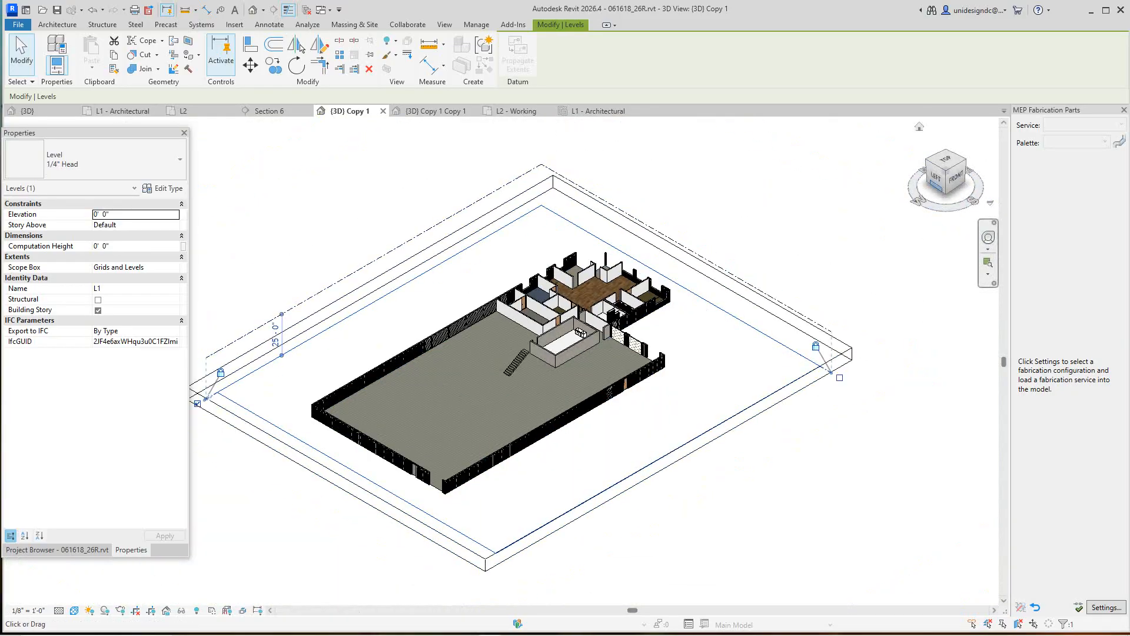
pyautogui.click(955, 177)
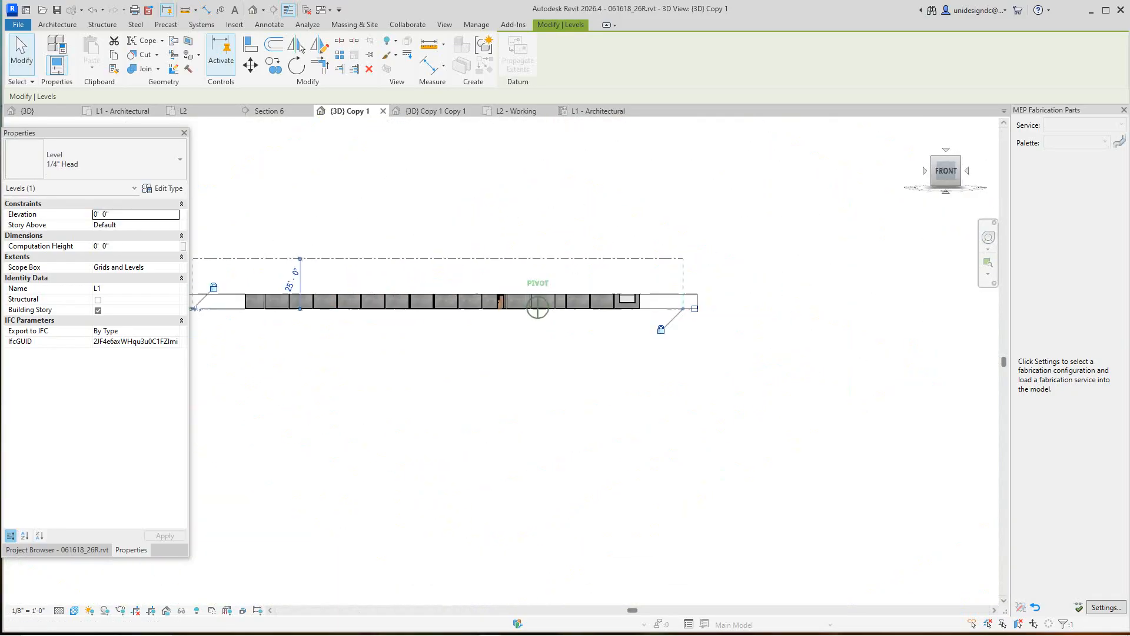
pyautogui.click(698, 300)
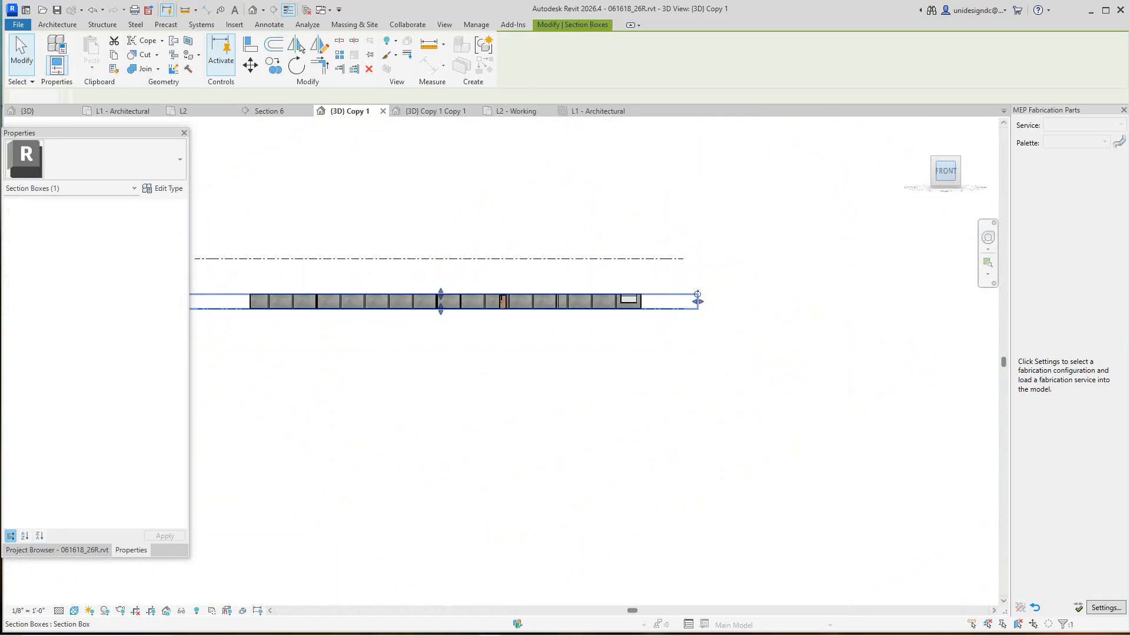
pyautogui.moveTo(441, 291); pyautogui.dragTo(440, 276)
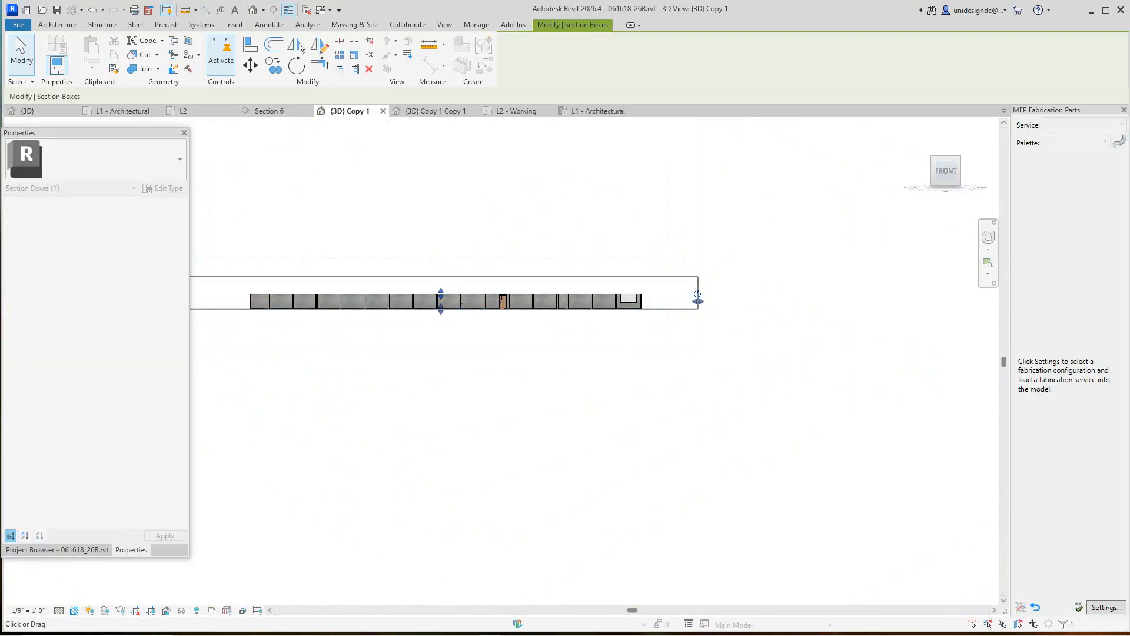
pyautogui.click(946, 171)
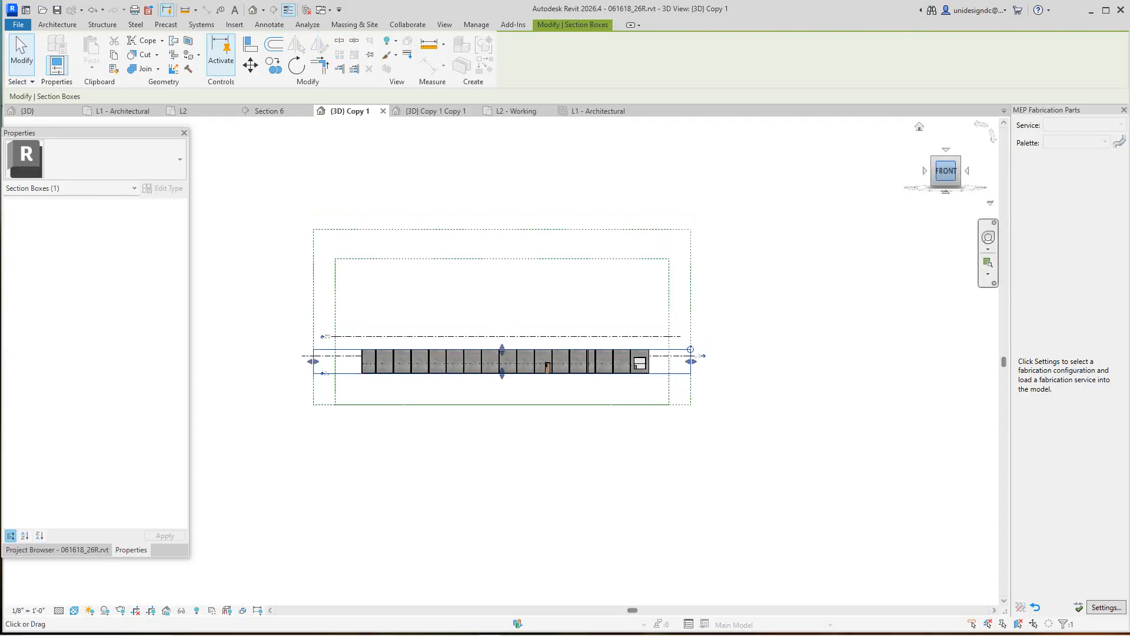
pyautogui.moveTo(946, 170); pyautogui.dragTo(974, 197)
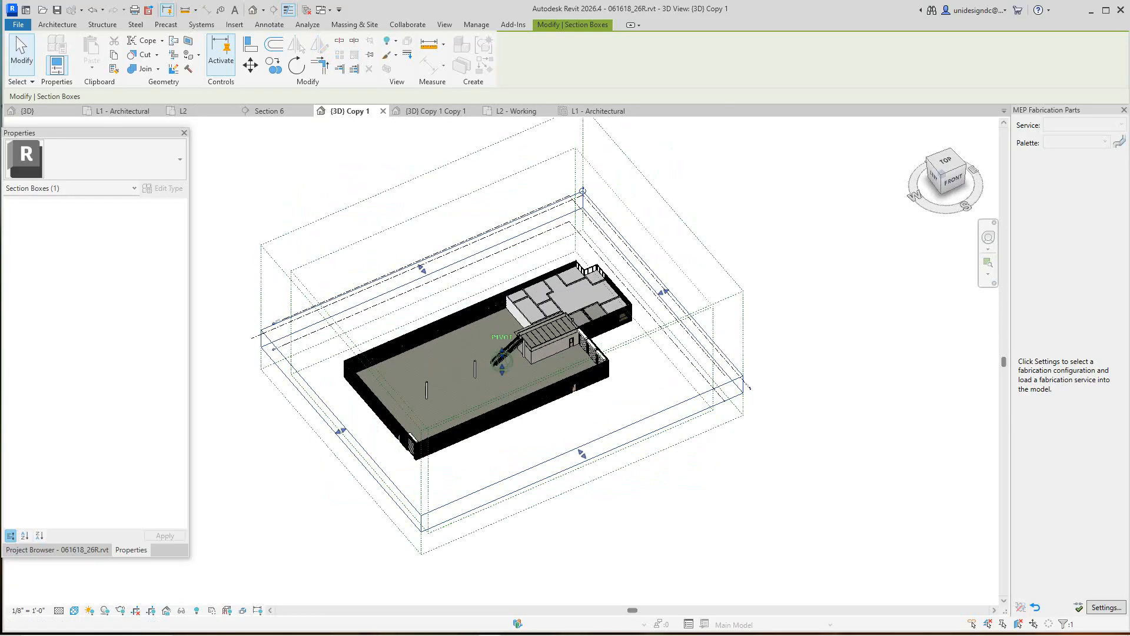
# Examine in 3D how the precast stair and its railings meet the break room's masonry wall and hollow core slab.
pyautogui.scroll(1, 487, 309)
pyautogui.scroll(6, 518, 352)
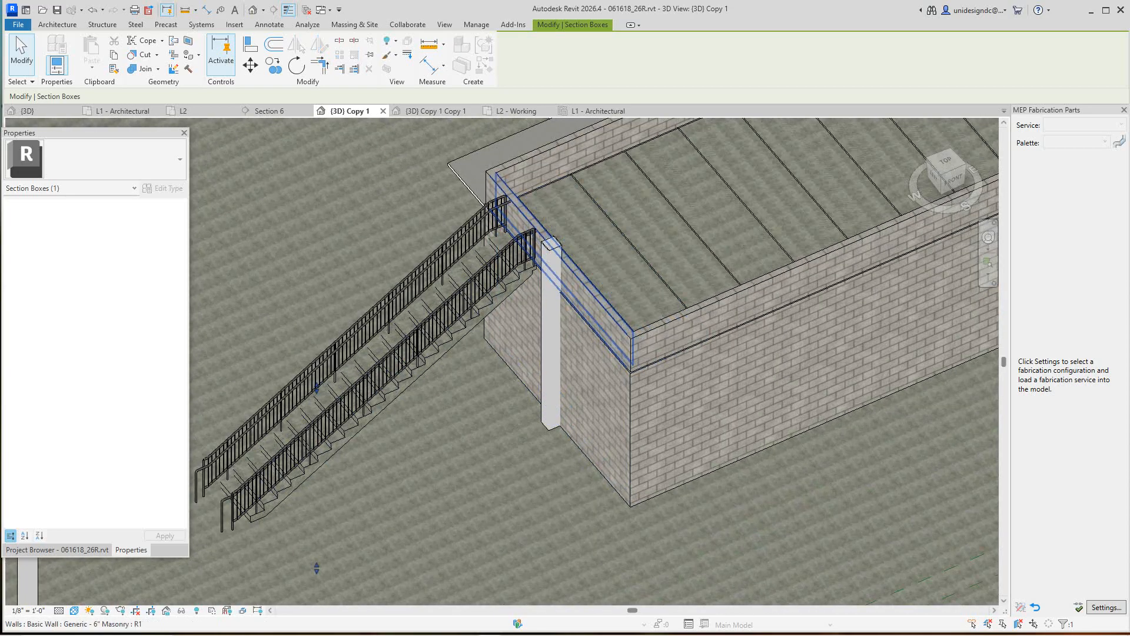
pyautogui.scroll(2, 524, 215)
pyautogui.scroll(-4, 366, 479)
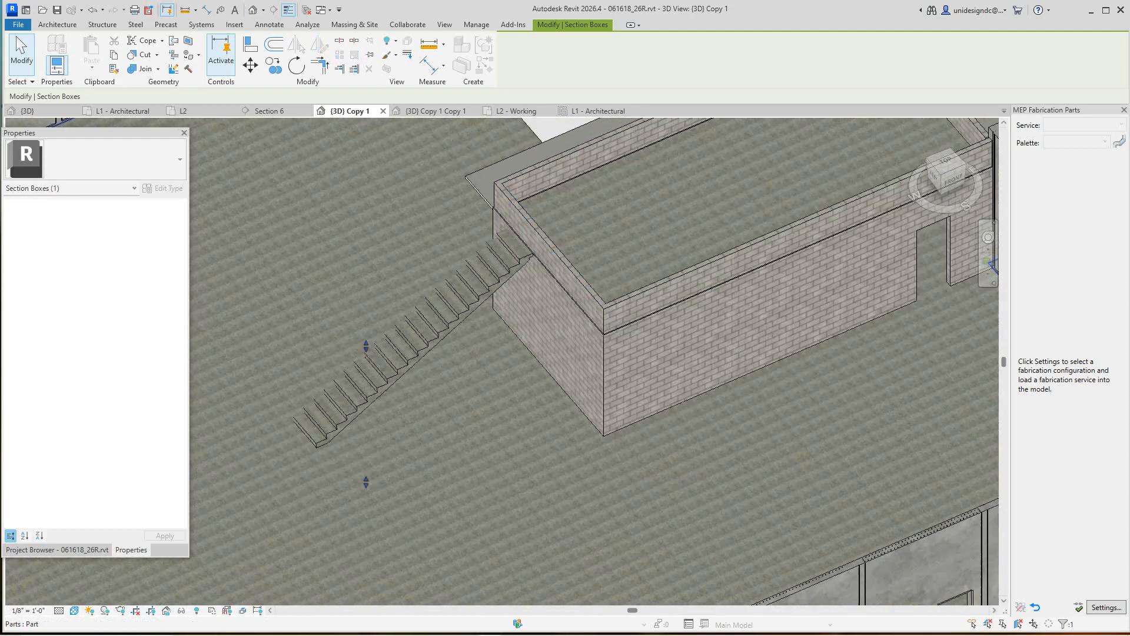
pyautogui.scroll(2, 366, 479)
pyautogui.scroll(4, 365, 482)
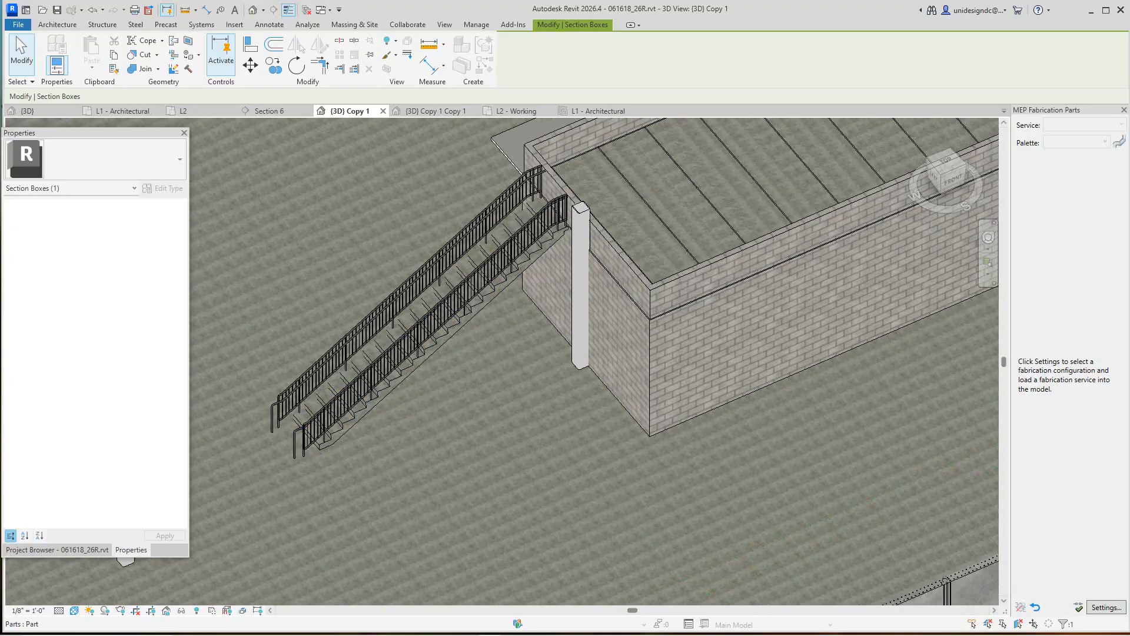
pyautogui.scroll(-3, 371, 492)
pyautogui.scroll(-3, 372, 492)
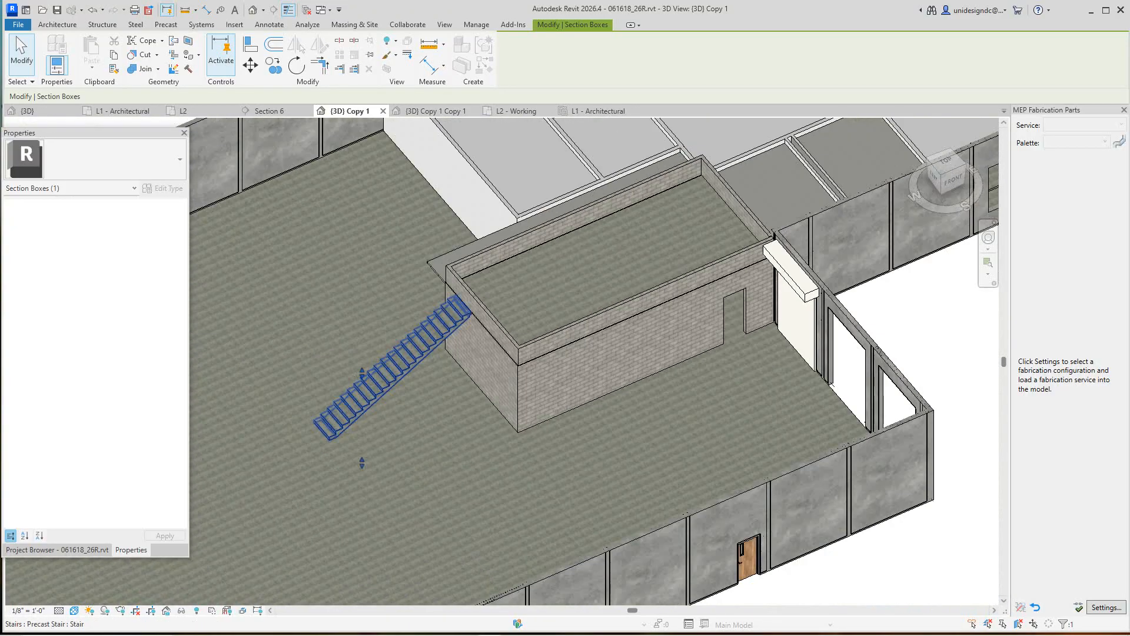
pyautogui.scroll(1, 412, 347)
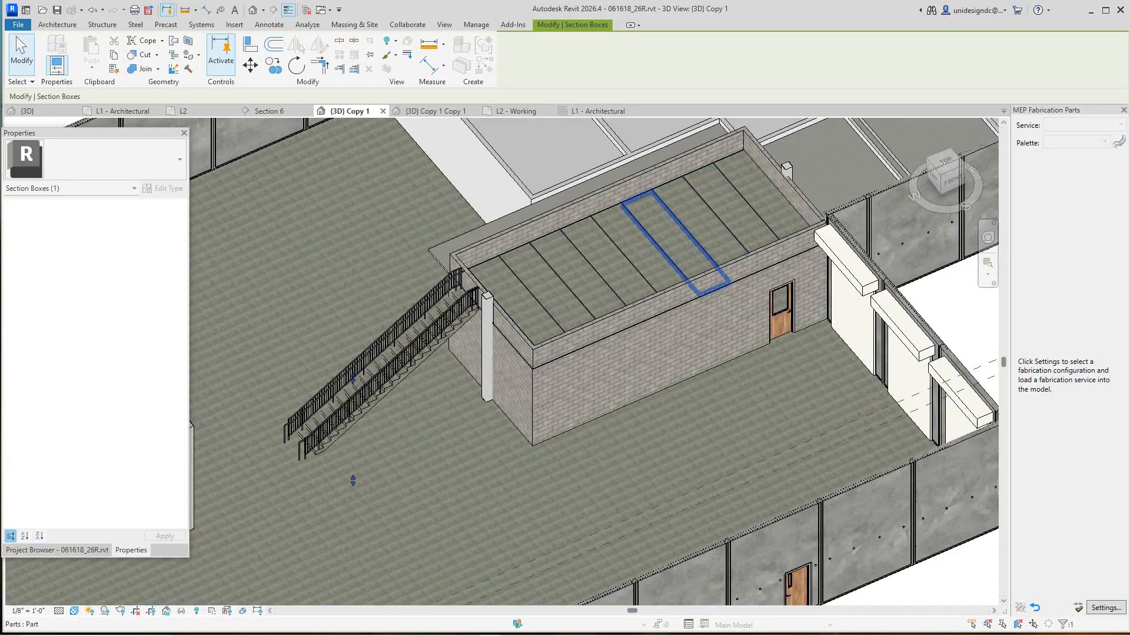
pyautogui.scroll(2, 569, 352)
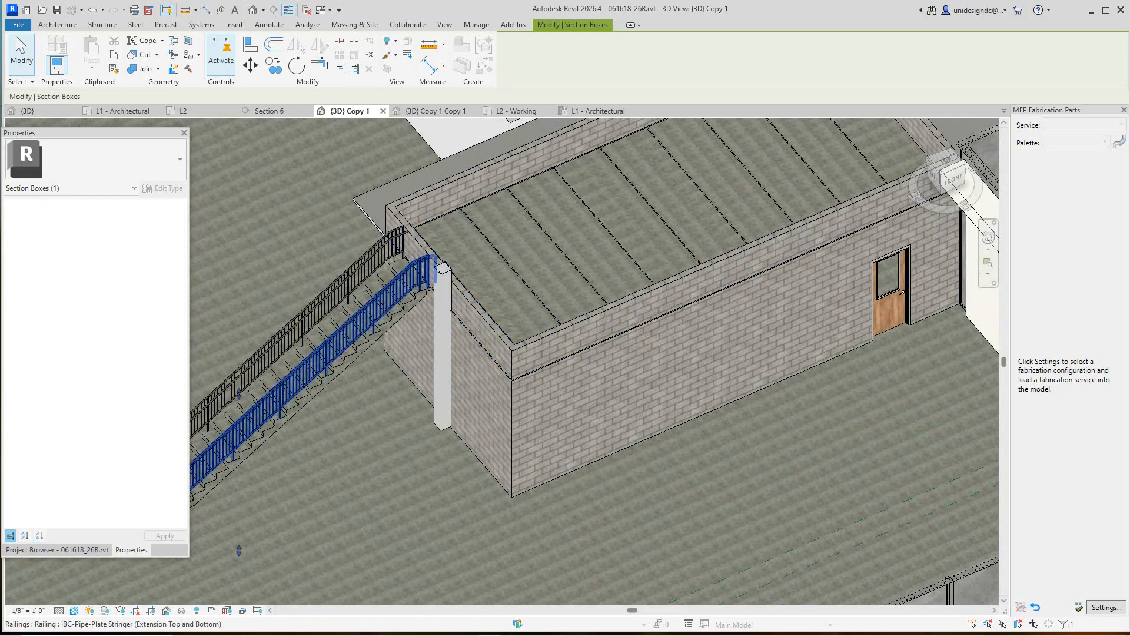
pyautogui.scroll(-1, 451, 292)
pyautogui.scroll(-2, 448, 277)
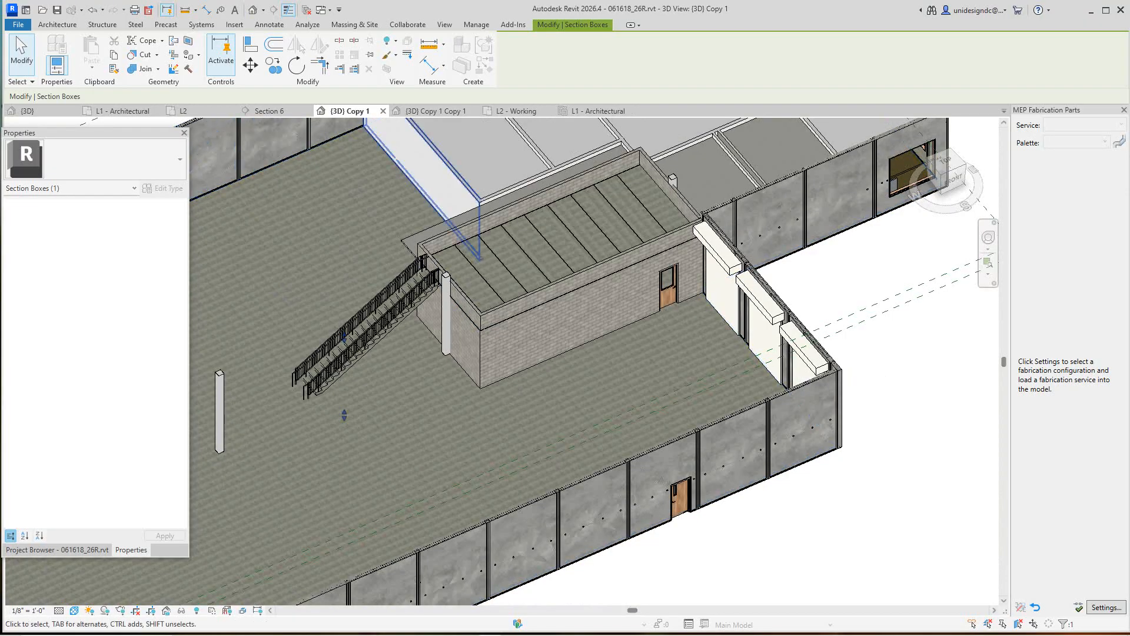
pyautogui.scroll(-2, 344, 415)
pyautogui.moveTo(344, 415); pyautogui.dragTo(354, 458, button='middle')
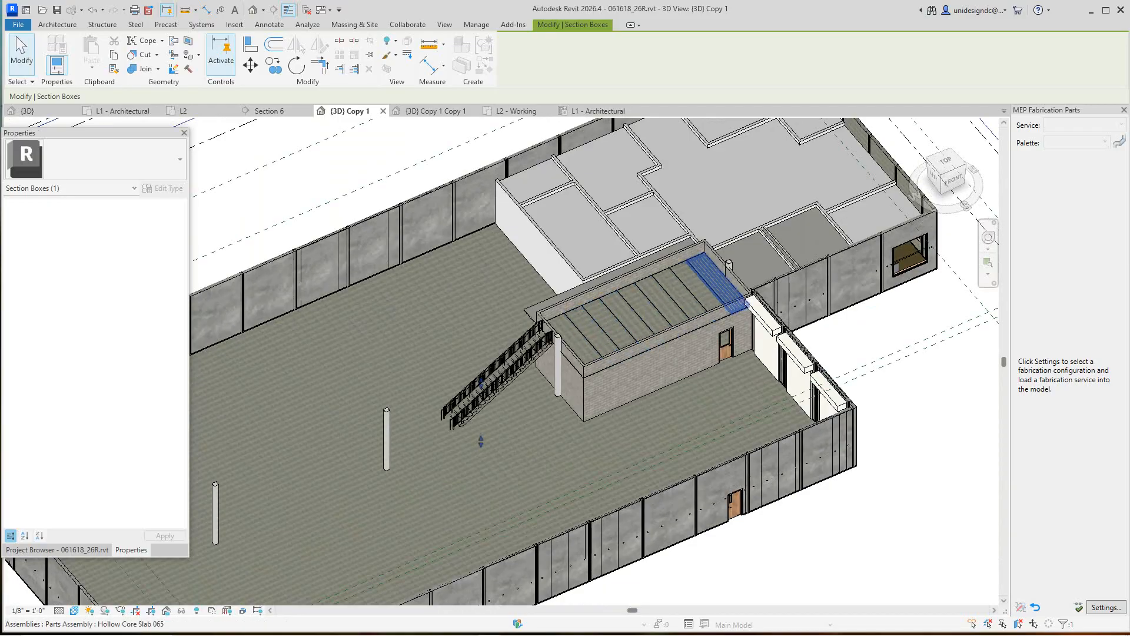
pyautogui.scroll(2, 594, 356)
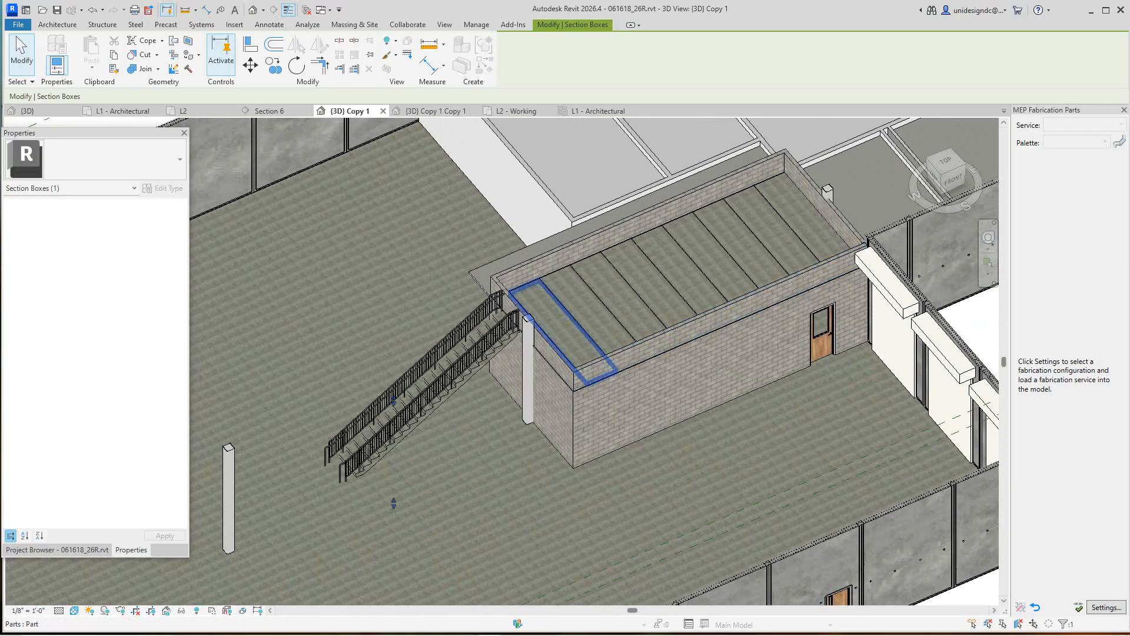
pyautogui.scroll(2, 518, 306)
pyautogui.scroll(2, 515, 315)
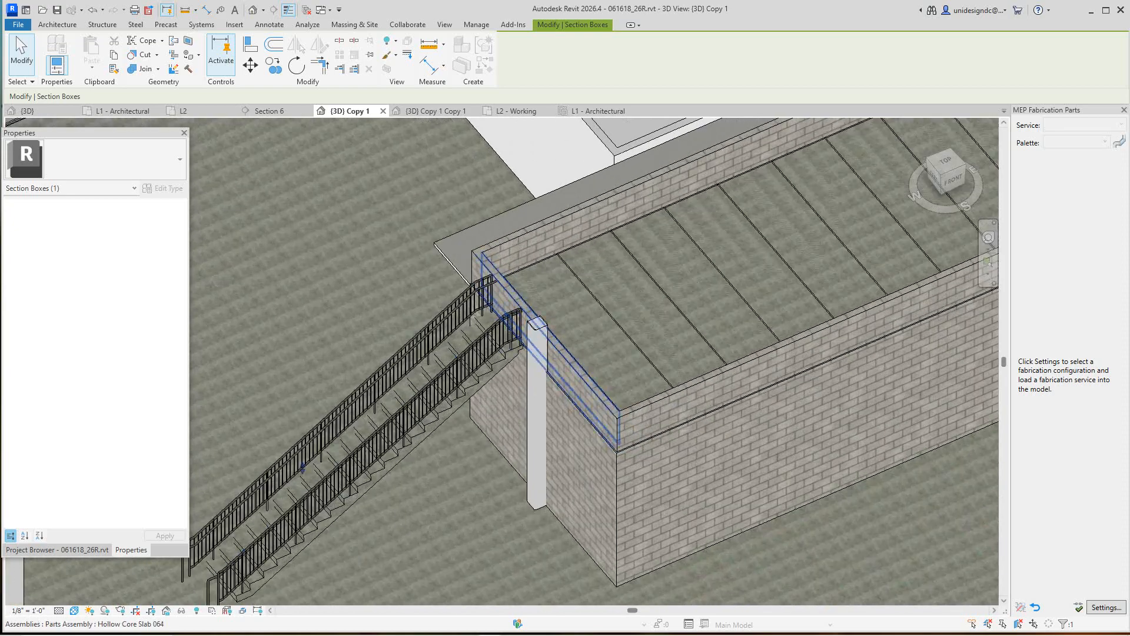
# In the L2 plan, start placing a door where the precast stair meets the break room wall and look through the loaded door types.
pyautogui.scroll(-3, 488, 304)
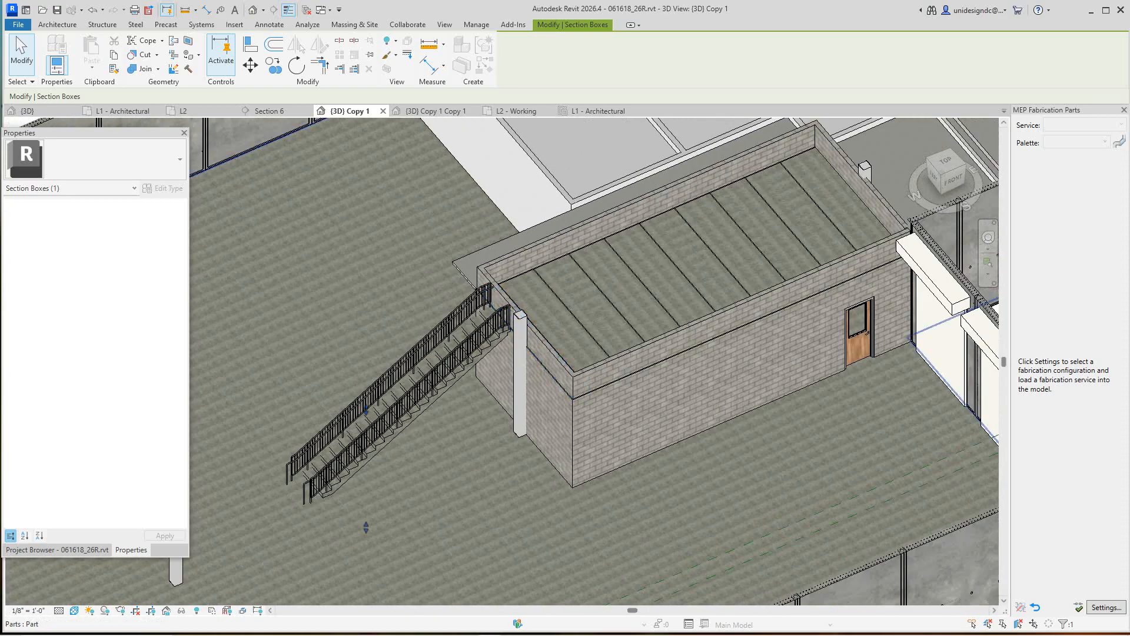
pyautogui.click(184, 110)
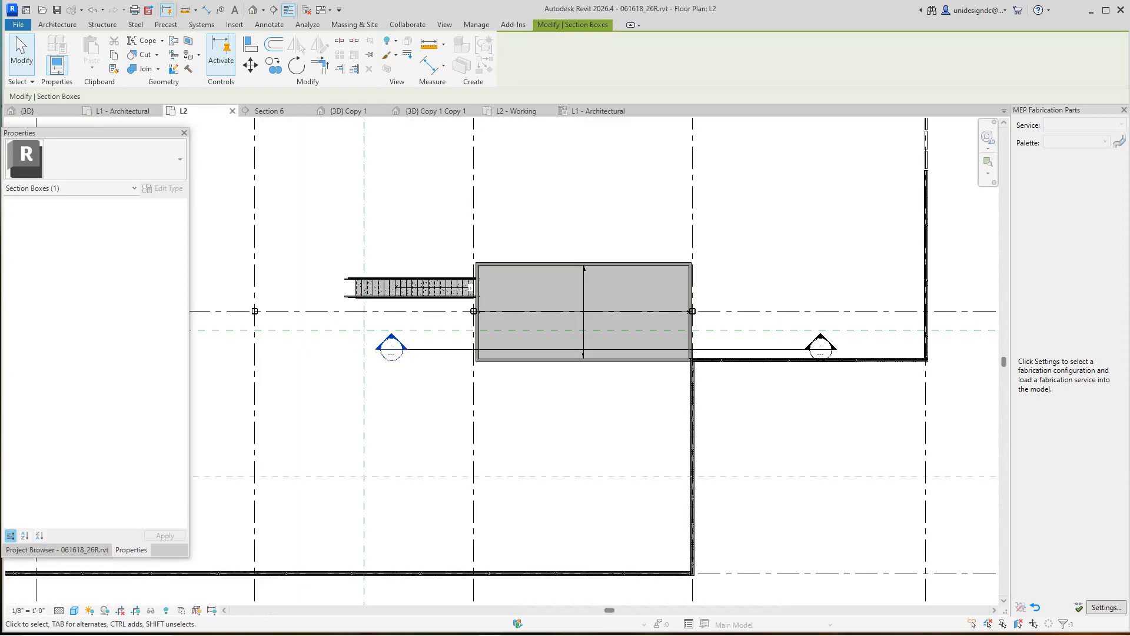
pyautogui.scroll(5, 482, 291)
pyautogui.scroll(2, 531, 297)
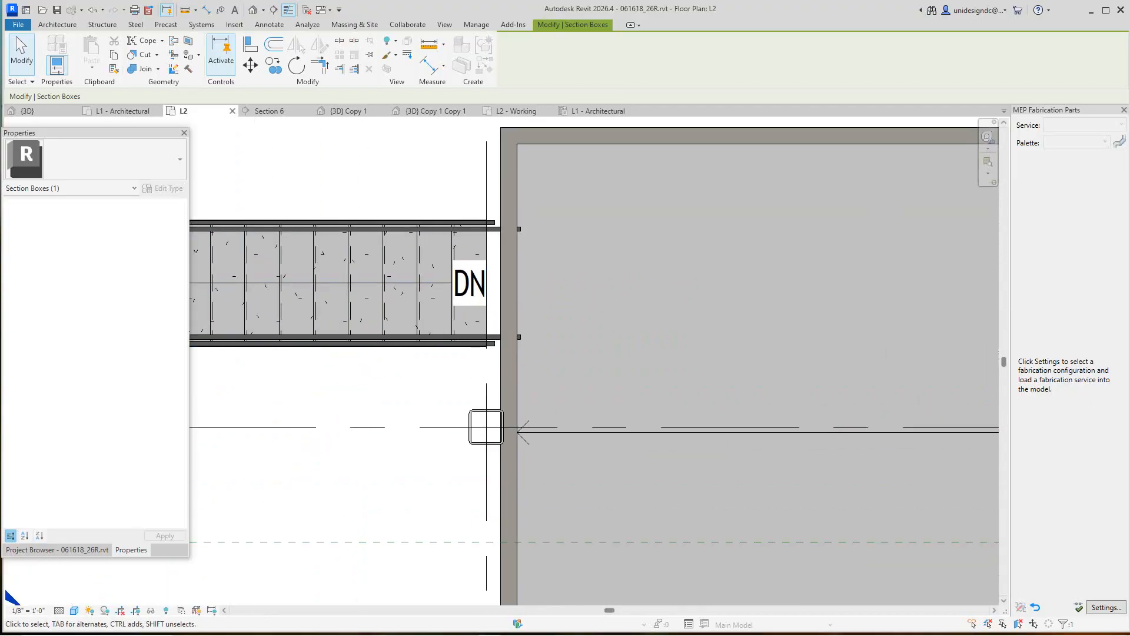
pyautogui.click(57, 24)
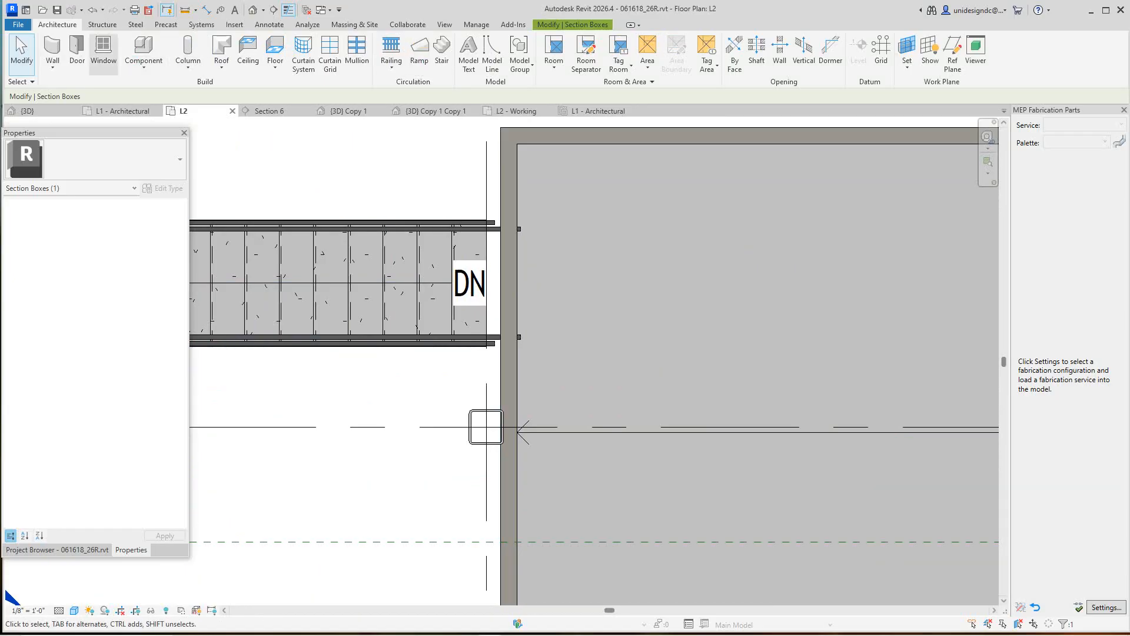
pyautogui.click(77, 53)
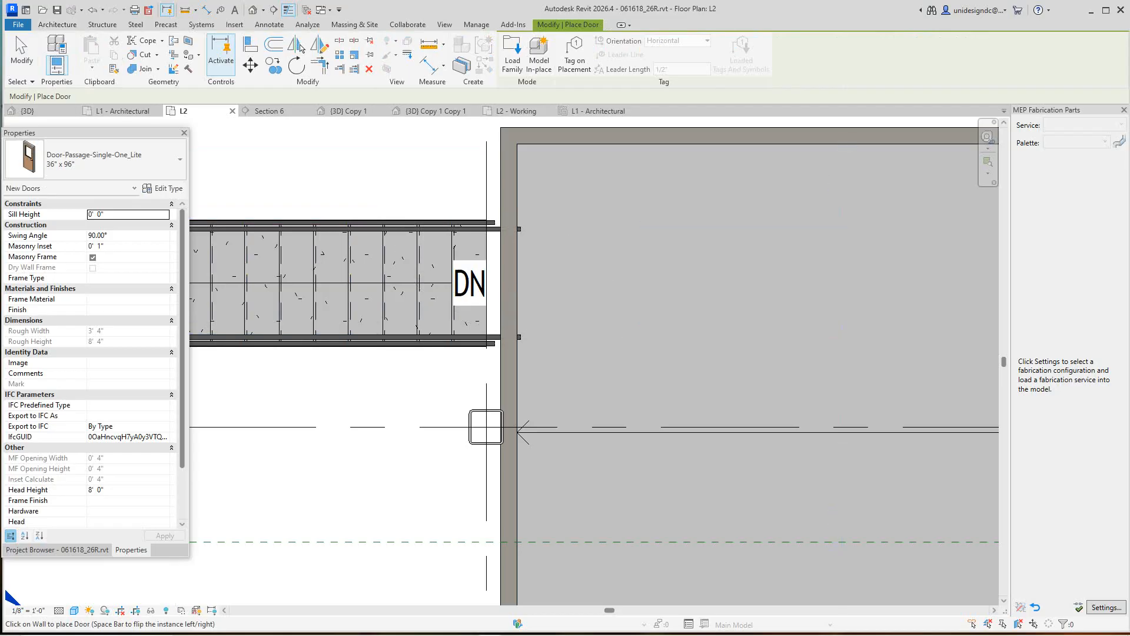
pyautogui.click(94, 159)
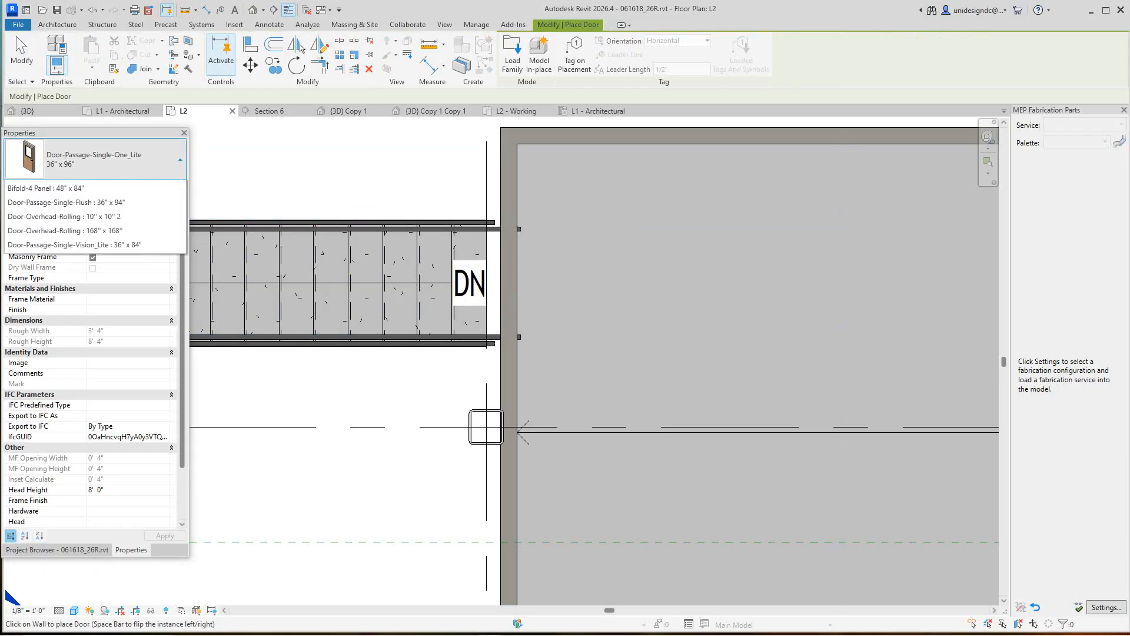
pyautogui.scroll(5, 89, 289)
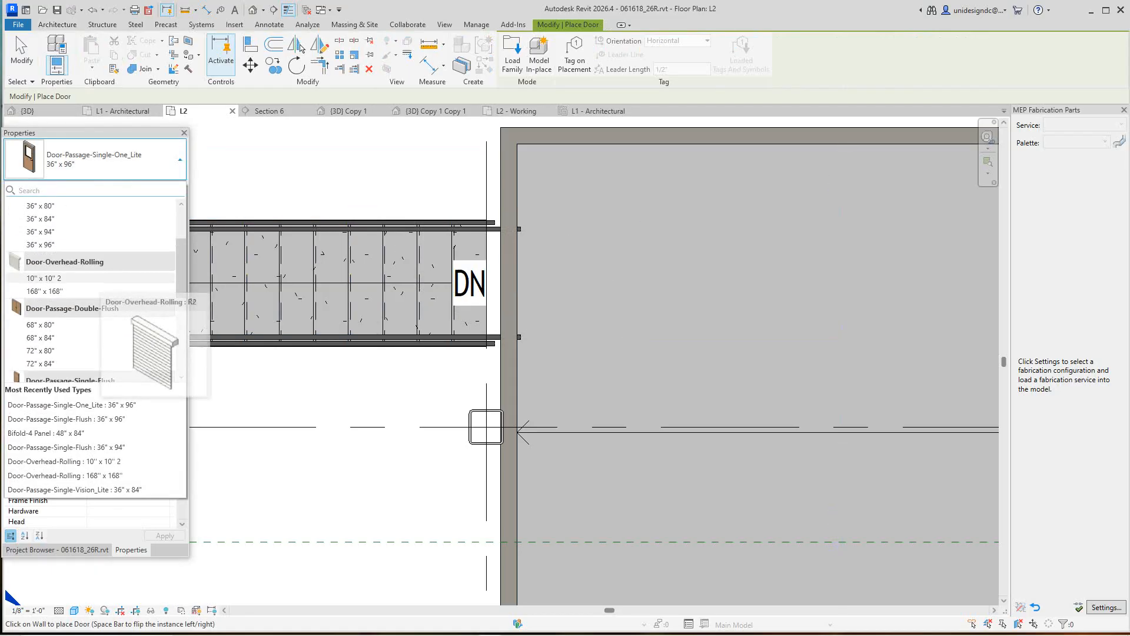
pyautogui.scroll(-4, 94, 289)
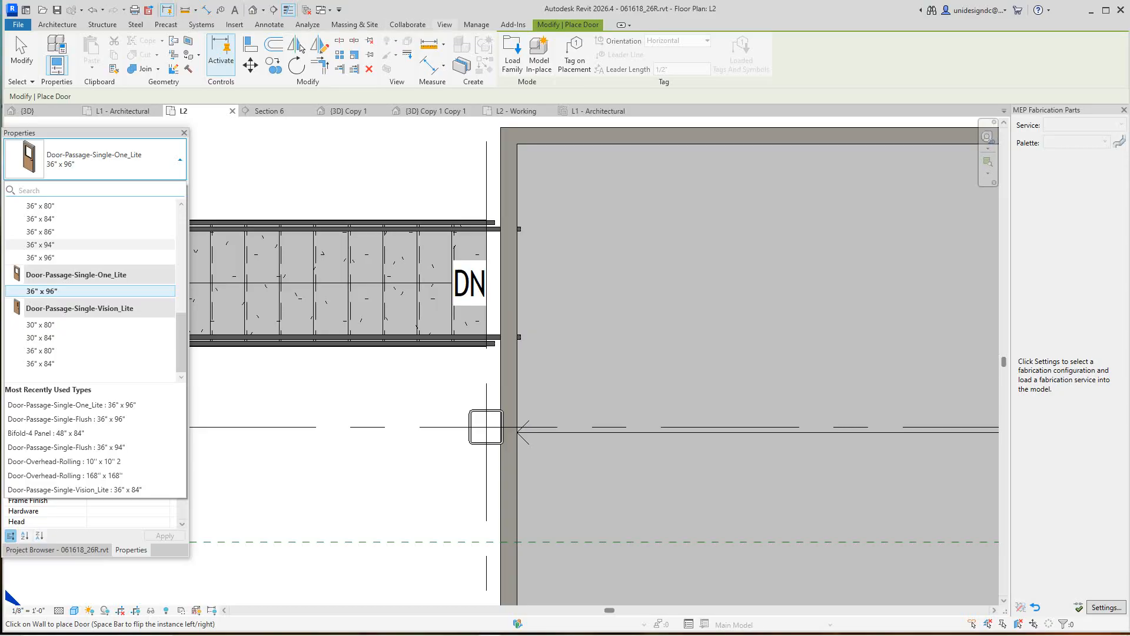
# Load the Door-Opening family from the Doors category of the Autodesk family library.
pyautogui.click(235, 24)
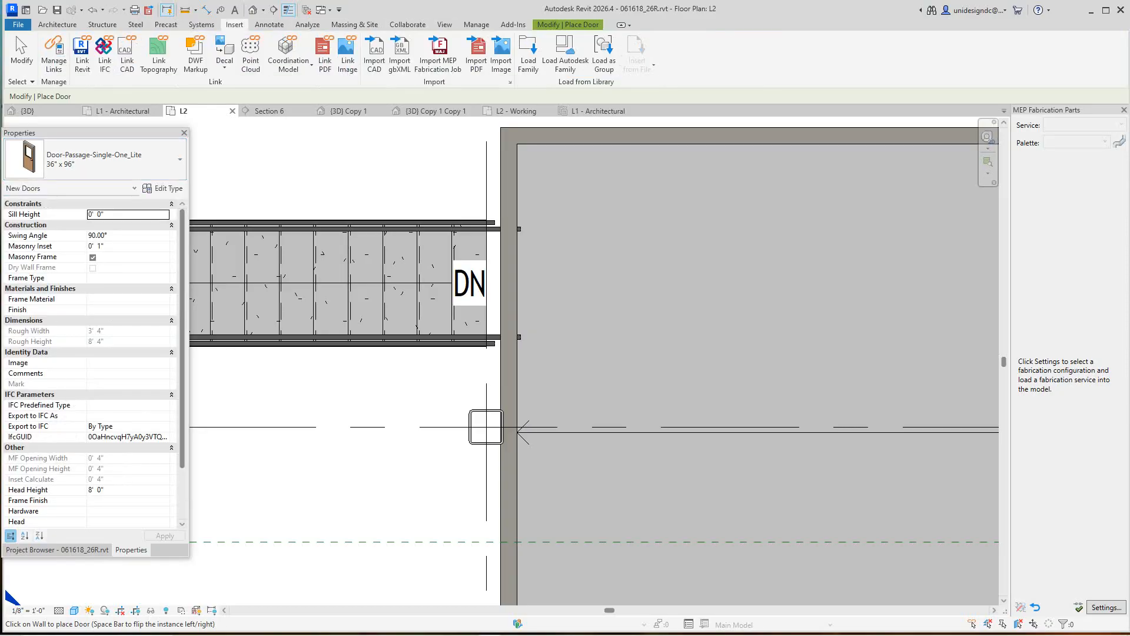
pyautogui.click(565, 51)
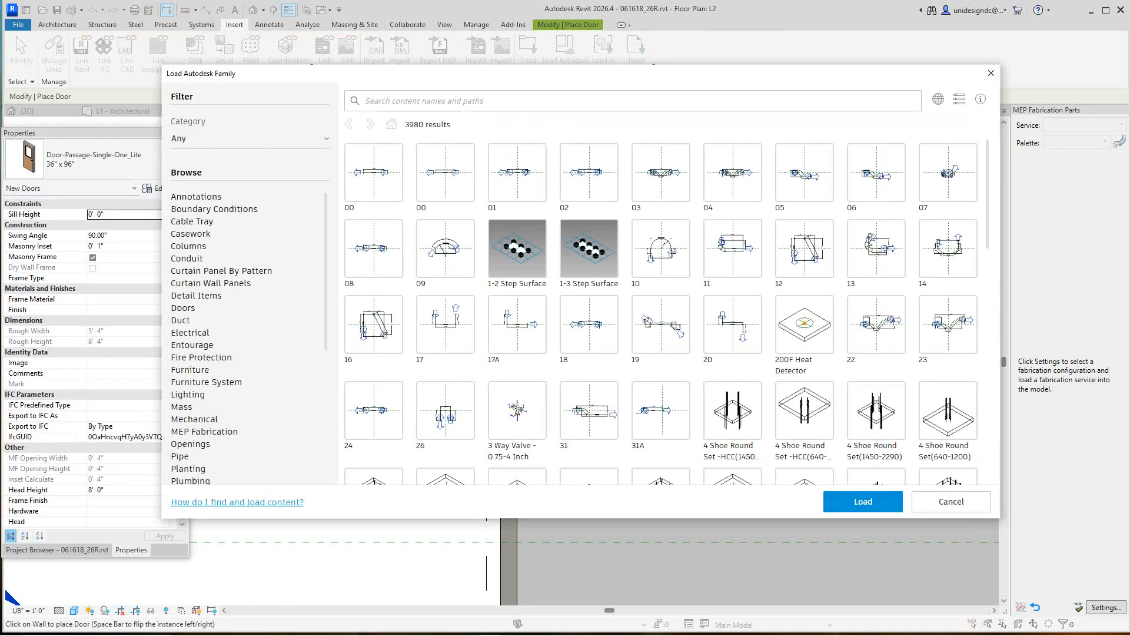
pyautogui.click(424, 101)
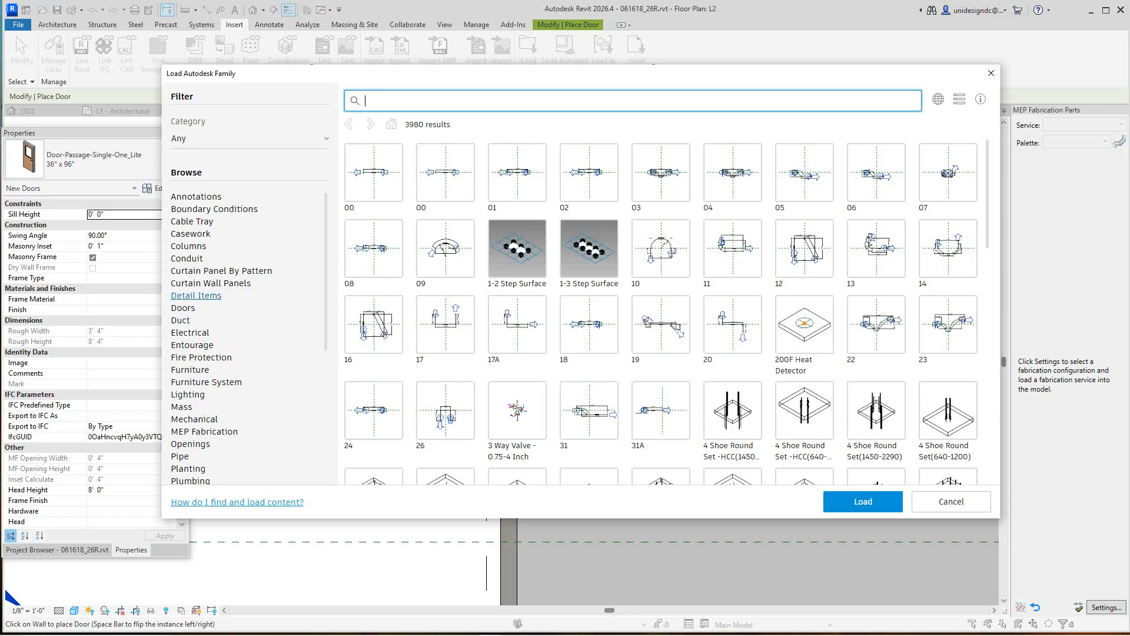
pyautogui.click(183, 308)
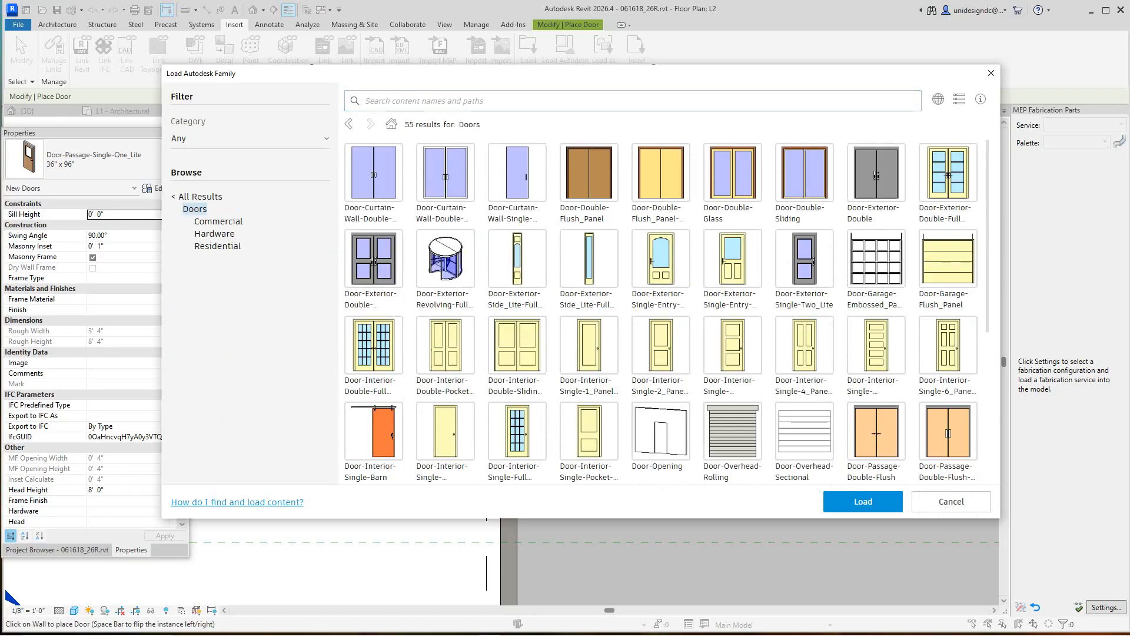
pyautogui.scroll(-2, 805, 259)
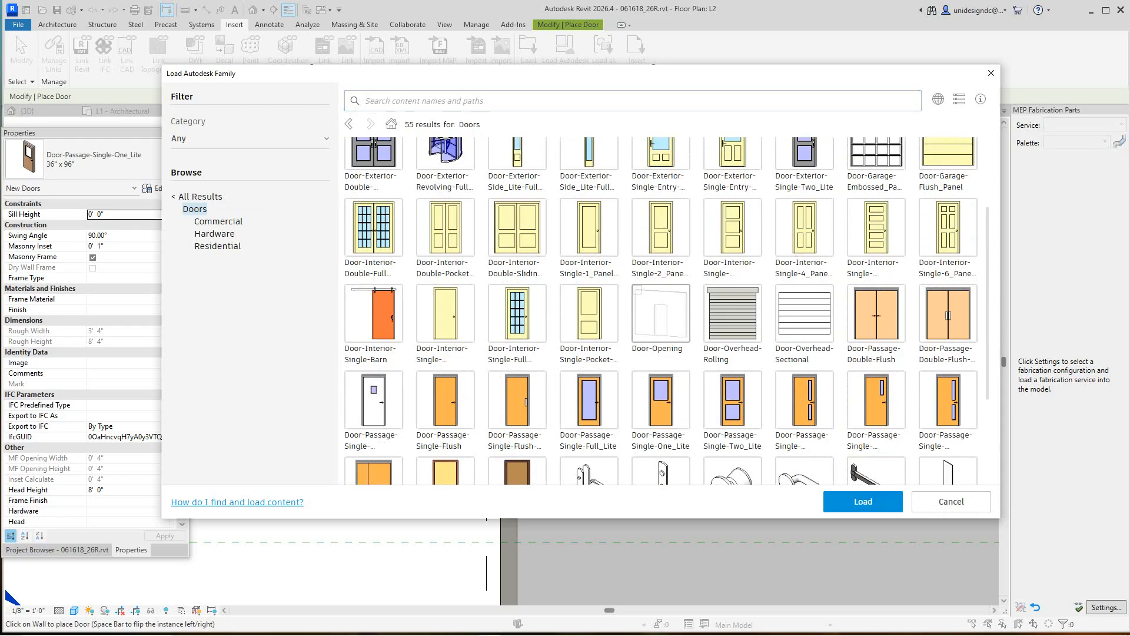
pyautogui.click(660, 312)
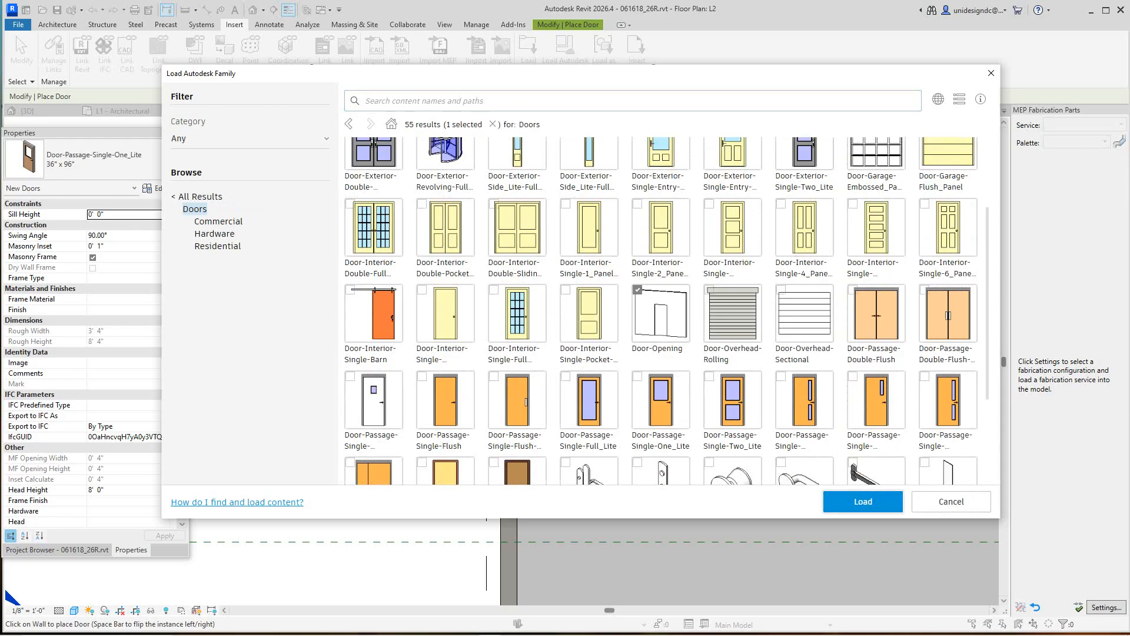
pyautogui.click(863, 501)
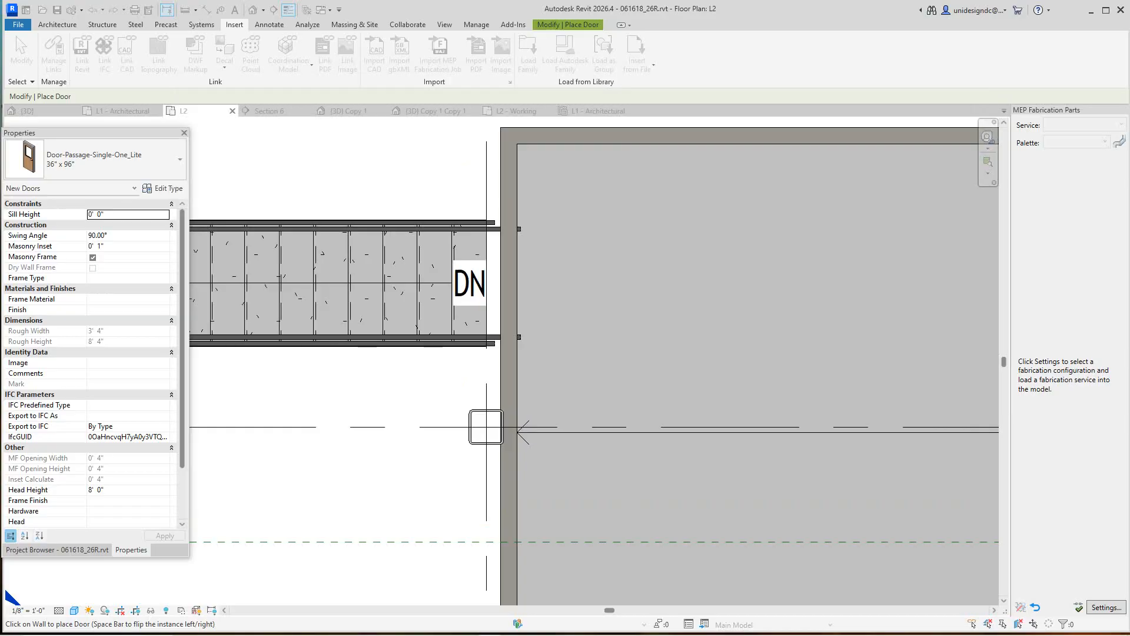
# Place a 36" x 84" Door-Opening in the break room's masonry wall at the top of the precast stair.
pyautogui.click(180, 159)
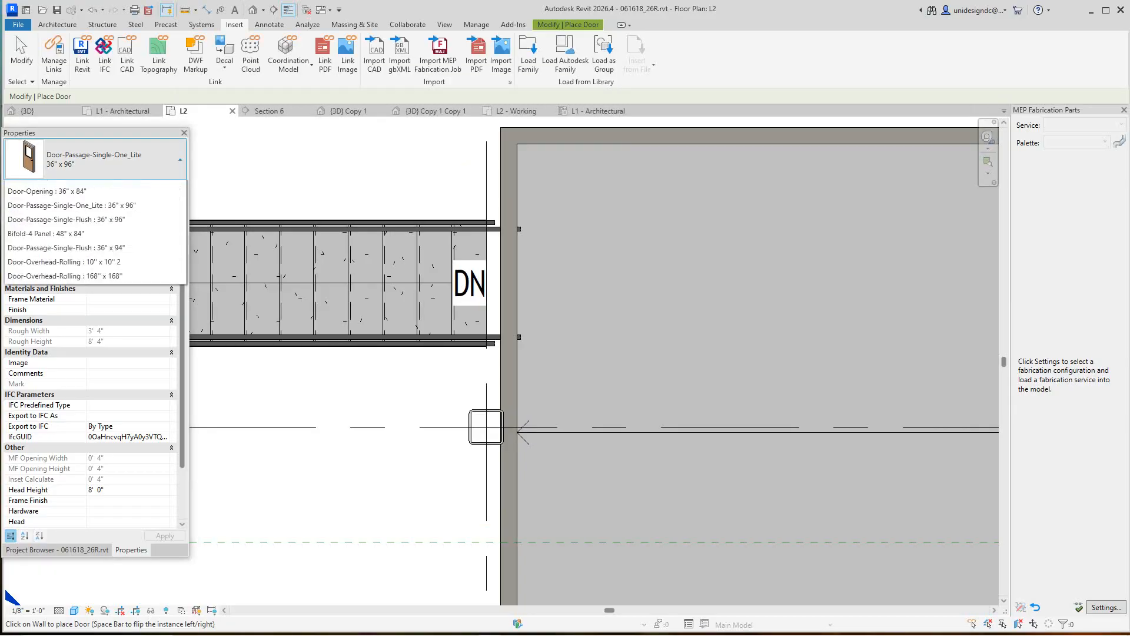
pyautogui.scroll(5, 88, 218)
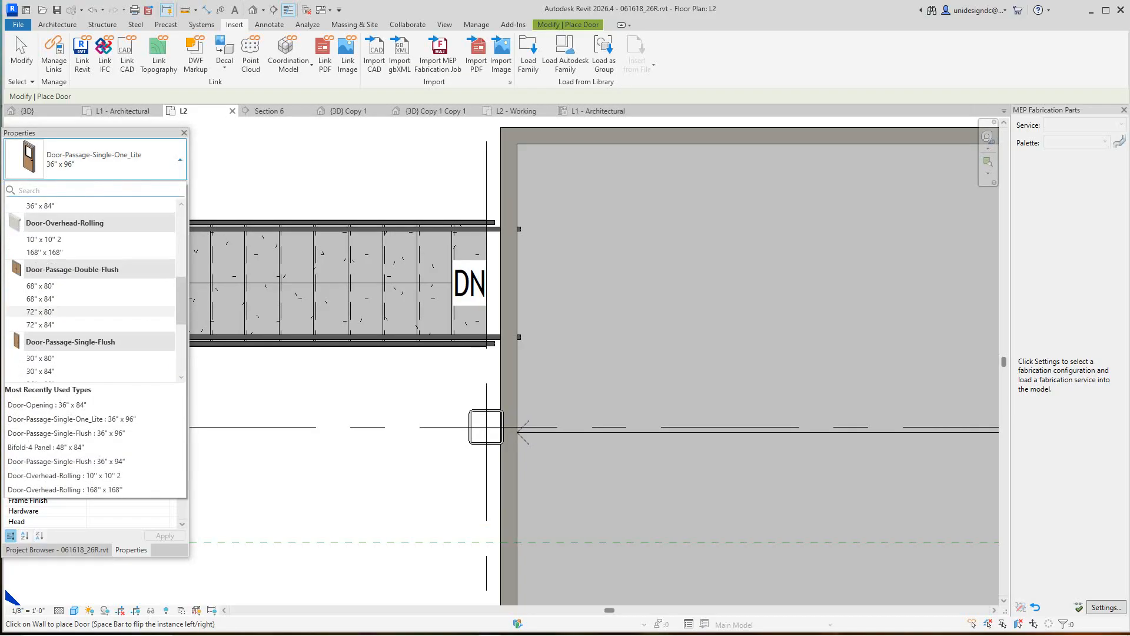
pyautogui.scroll(5, 89, 288)
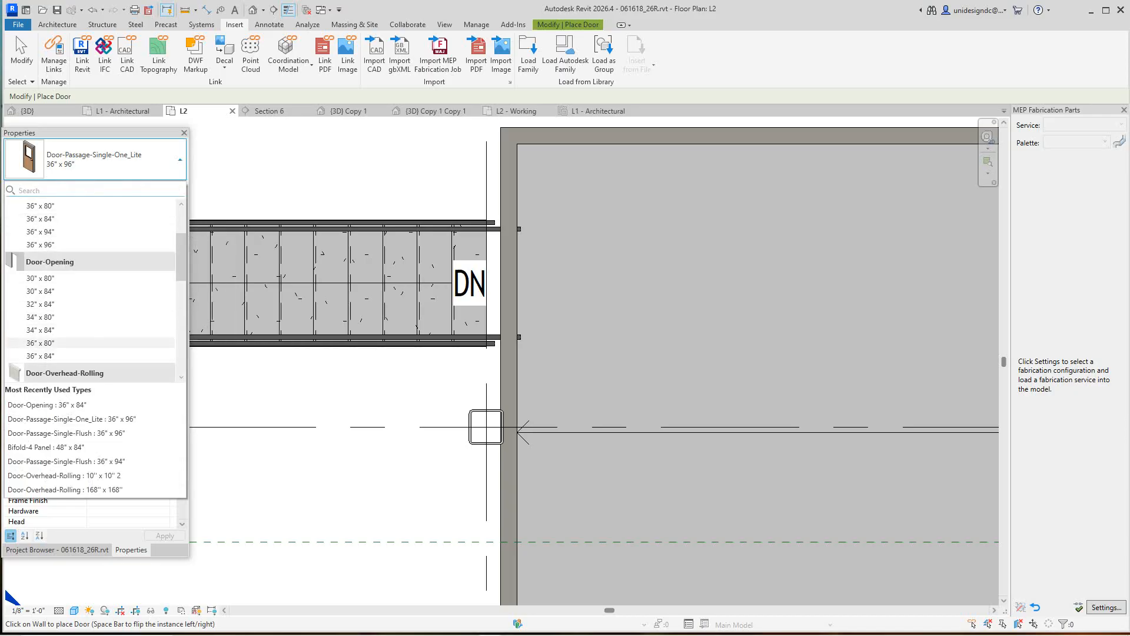
pyautogui.click(70, 355)
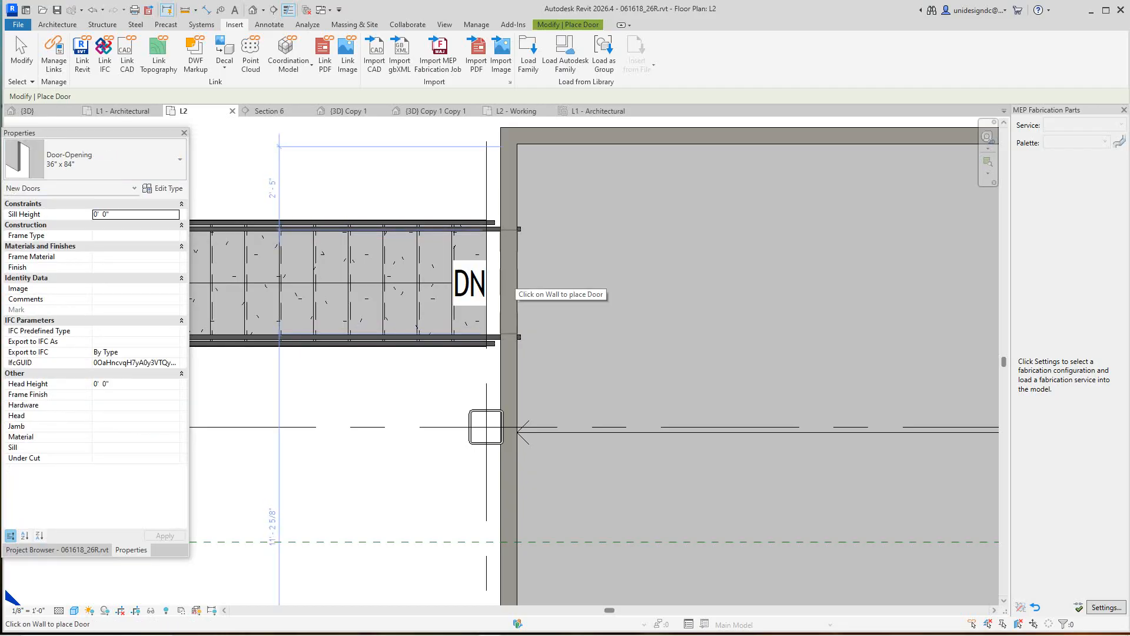
pyautogui.scroll(-3, 633, 300)
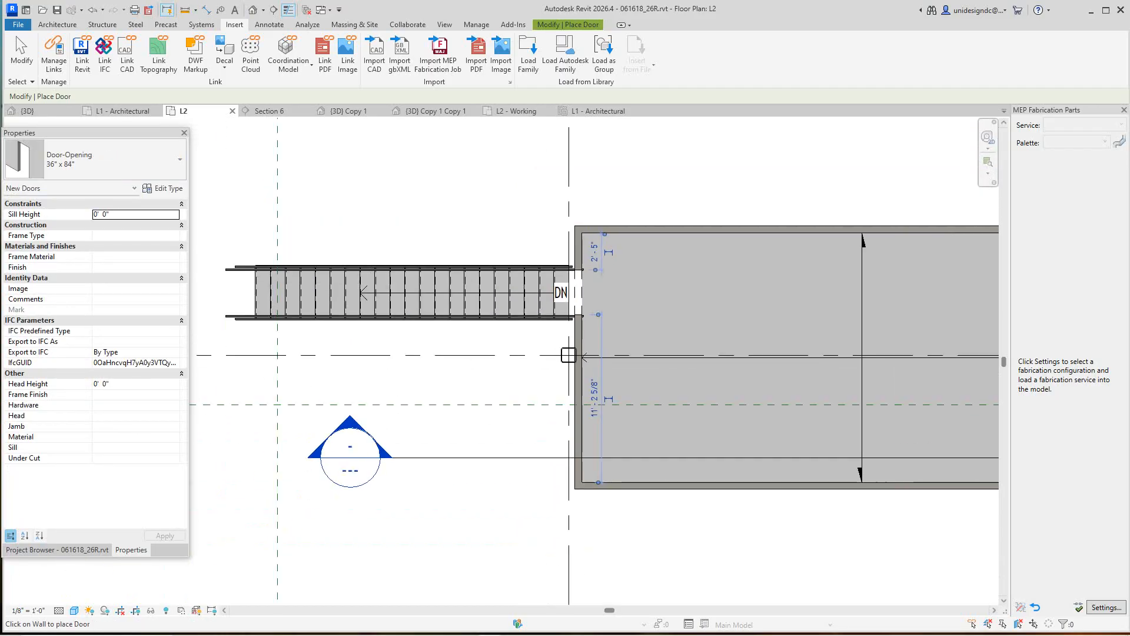
pyautogui.scroll(-3, 583, 356)
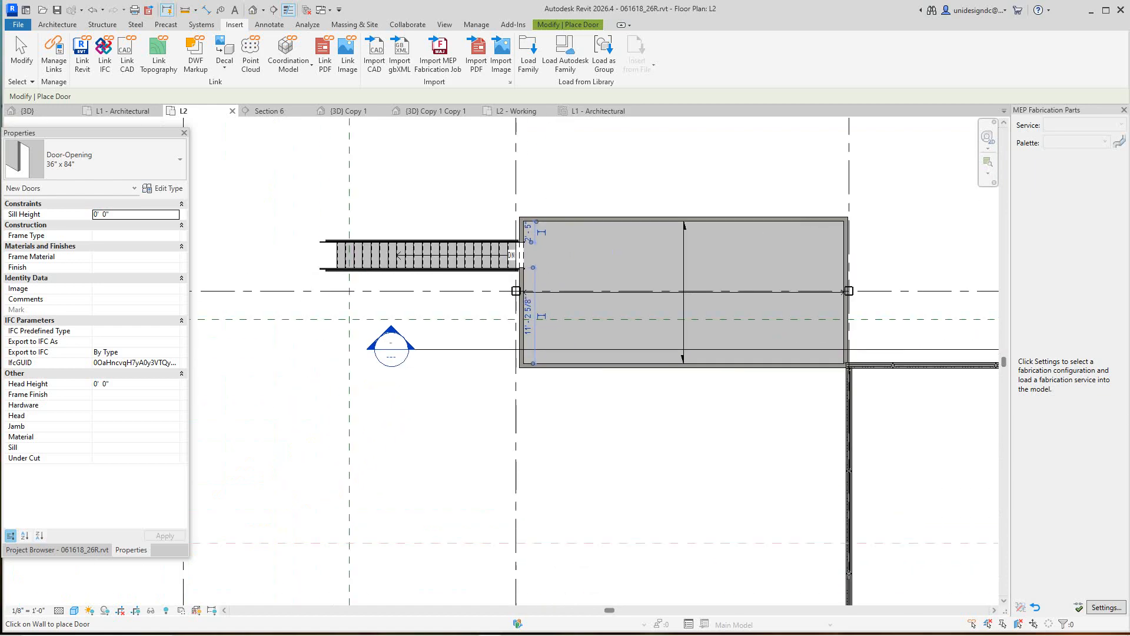
# Open the default 3D view and look at the whole building from its right-back corner.
pyautogui.click(253, 10)
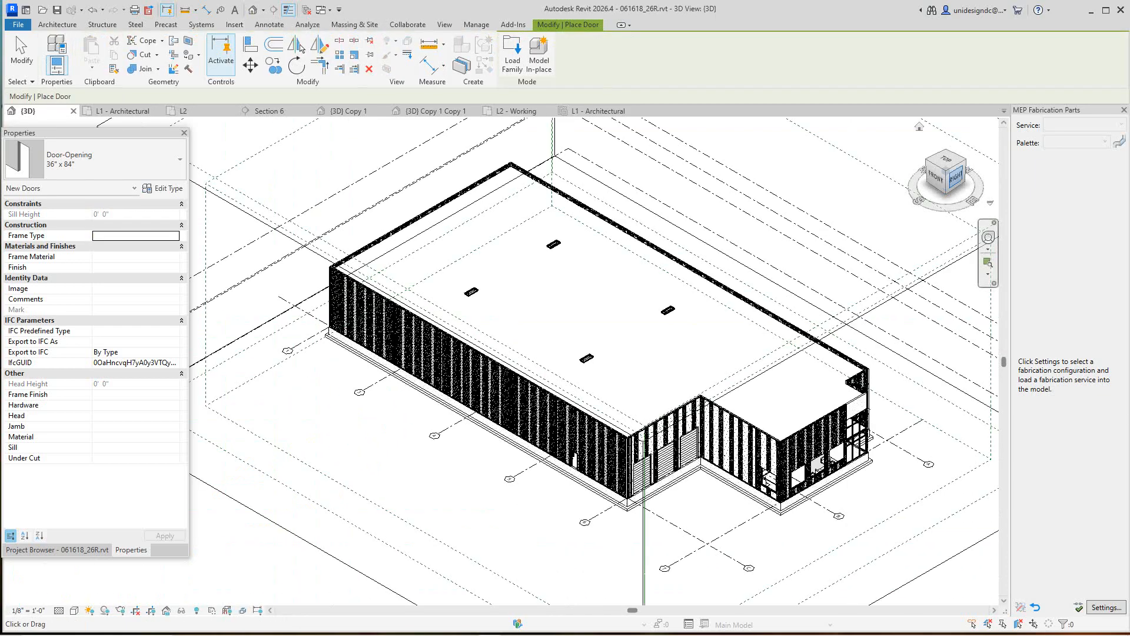
pyautogui.click(966, 161)
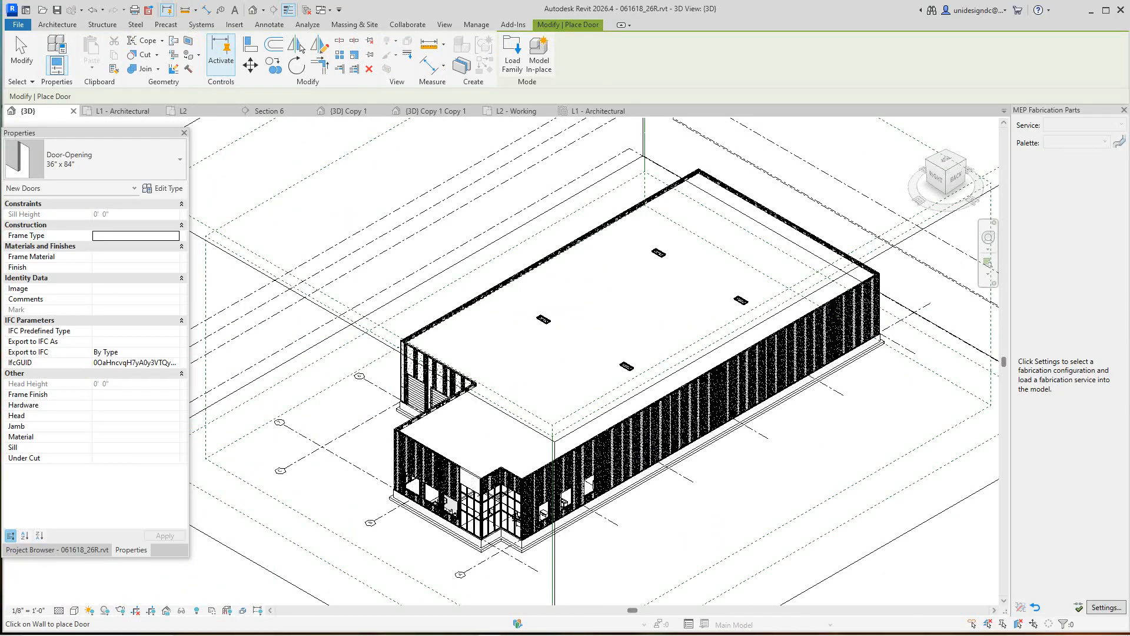
pyautogui.scroll(2, 393, 306)
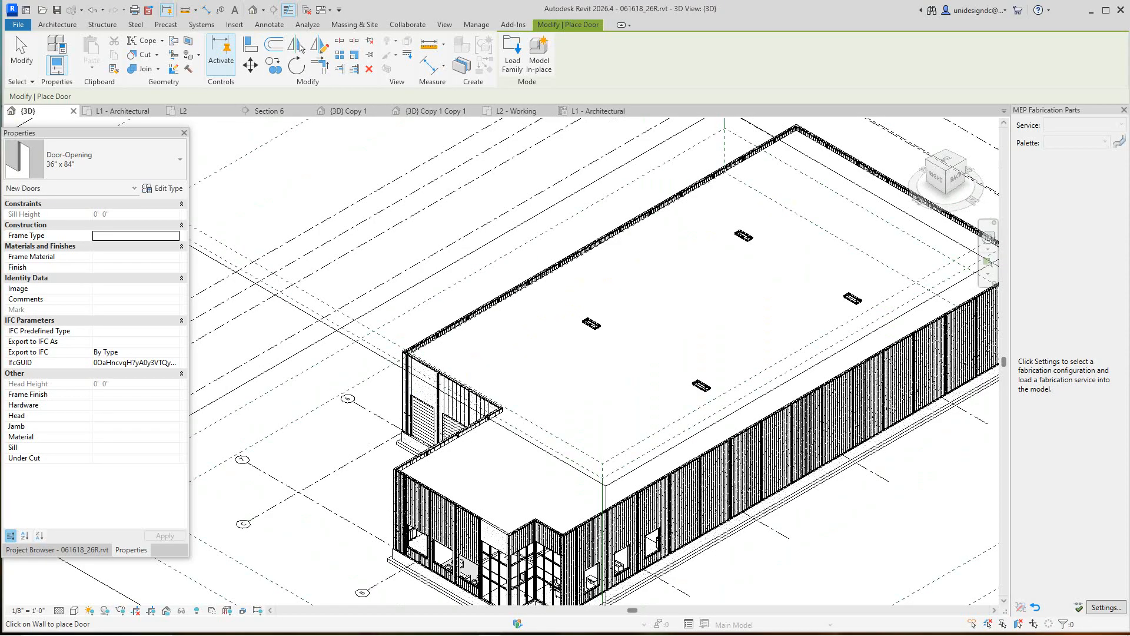
pyautogui.click(445, 25)
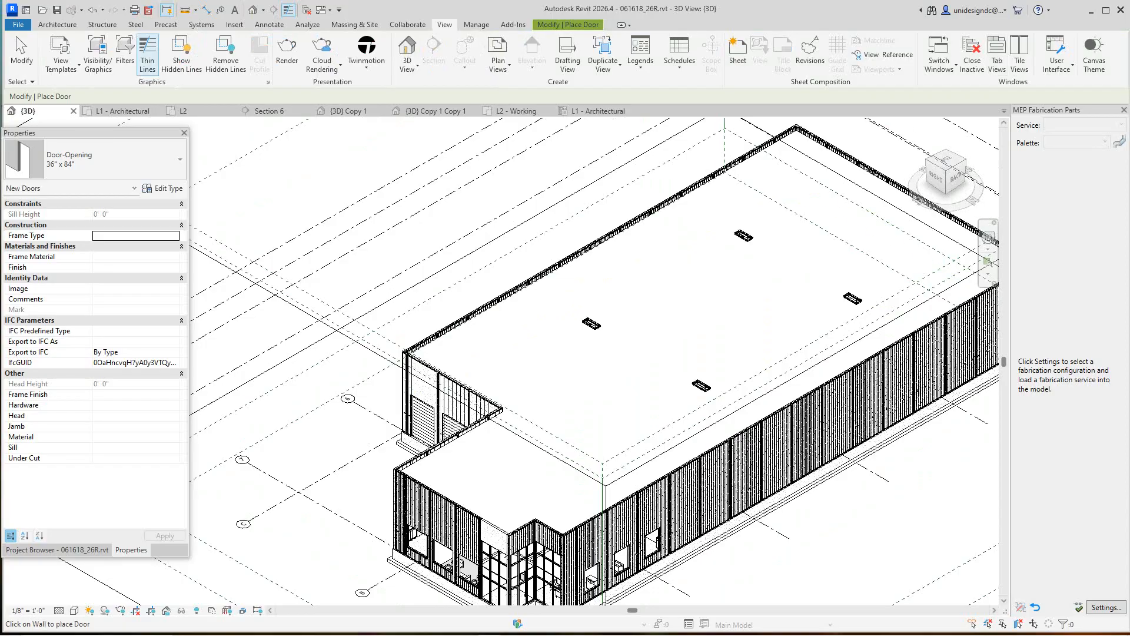
pyautogui.scroll(-5, 662, 312)
pyautogui.scroll(4, 662, 312)
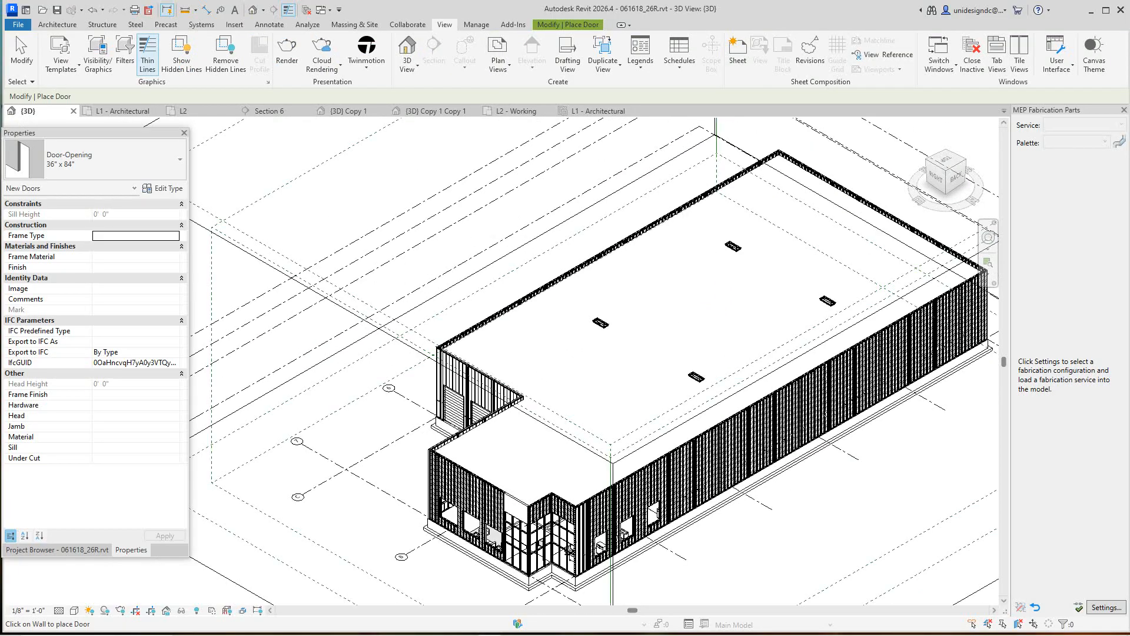
# Switch to the L2 - Working plan and tile all open views.
pyautogui.click(516, 111)
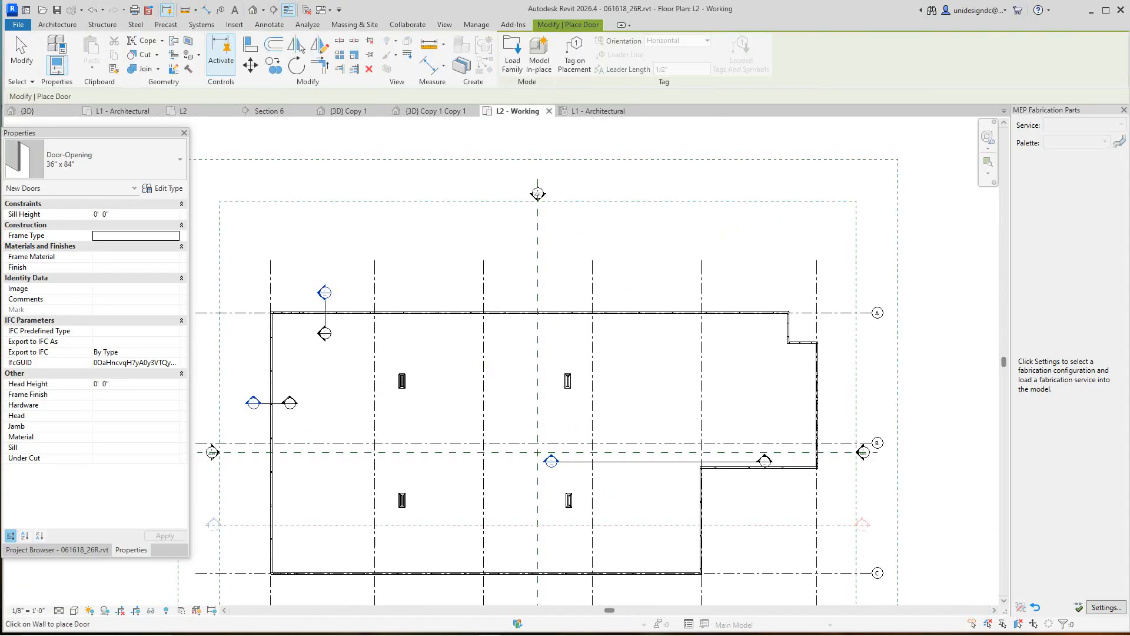
pyautogui.click(444, 24)
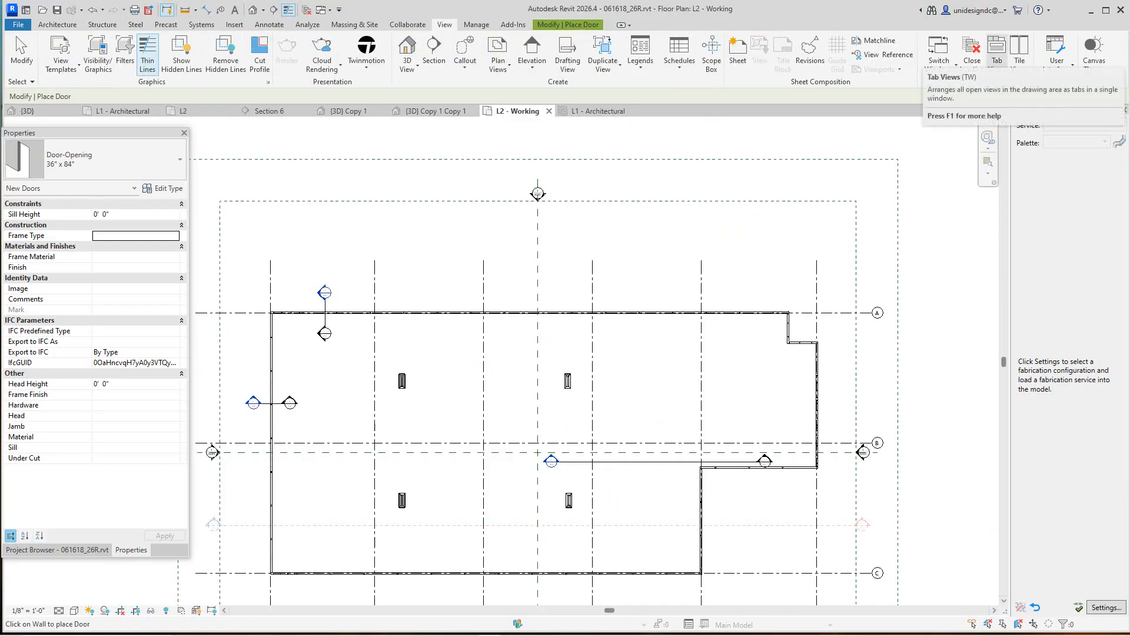
pyautogui.click(1020, 53)
pyautogui.rightClick(1020, 52)
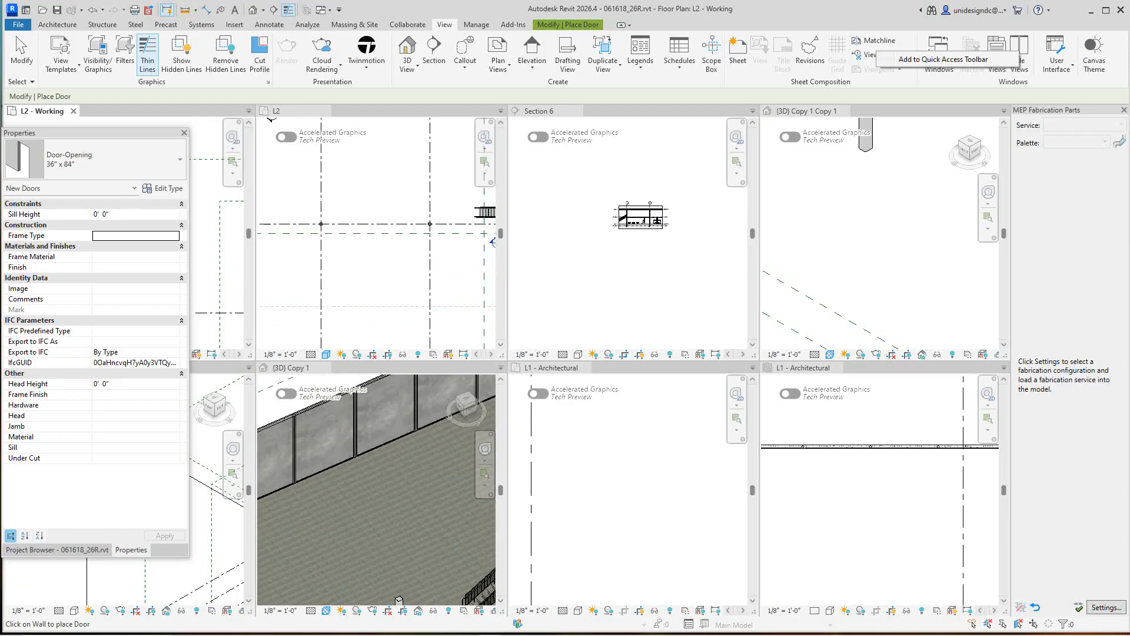
# Examine the break room's hollow core slab, masonry walls and stair opening in the tiled Section 6 and 3D views.
pyautogui.scroll(6, 659, 213)
pyautogui.scroll(-4, 565, 239)
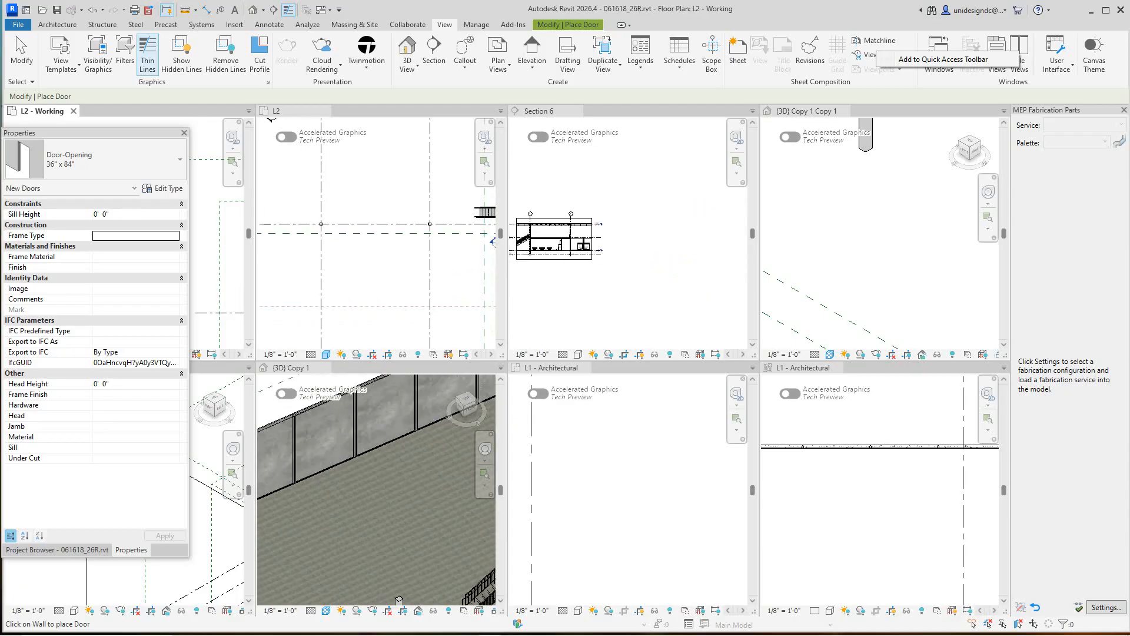
pyautogui.scroll(-7, 877, 253)
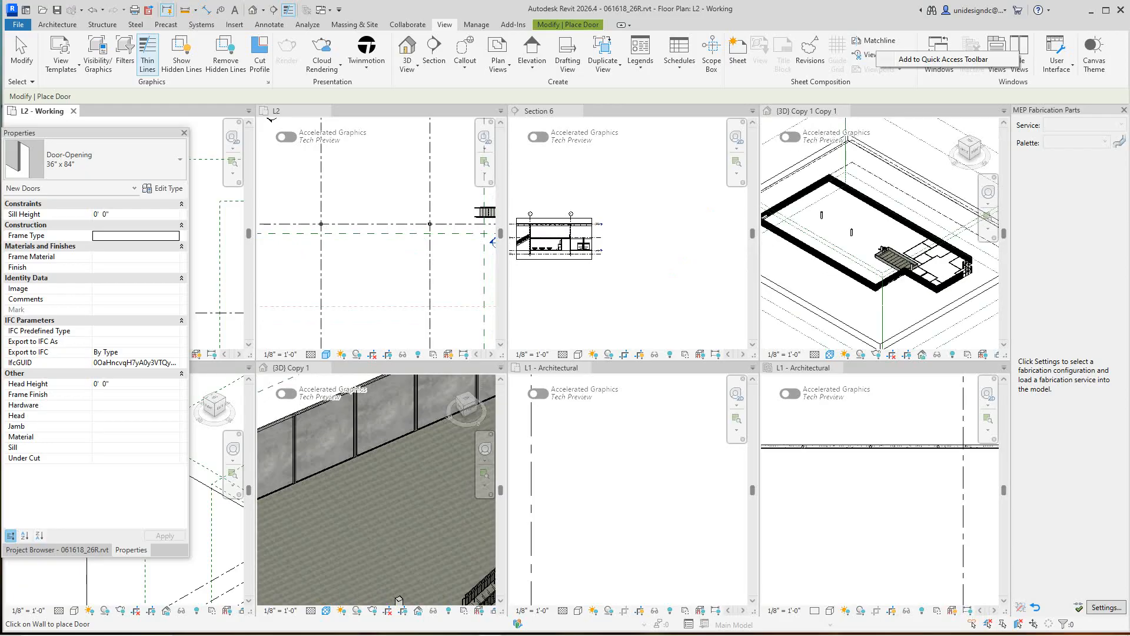
pyautogui.scroll(3, 942, 259)
pyautogui.scroll(5, 857, 259)
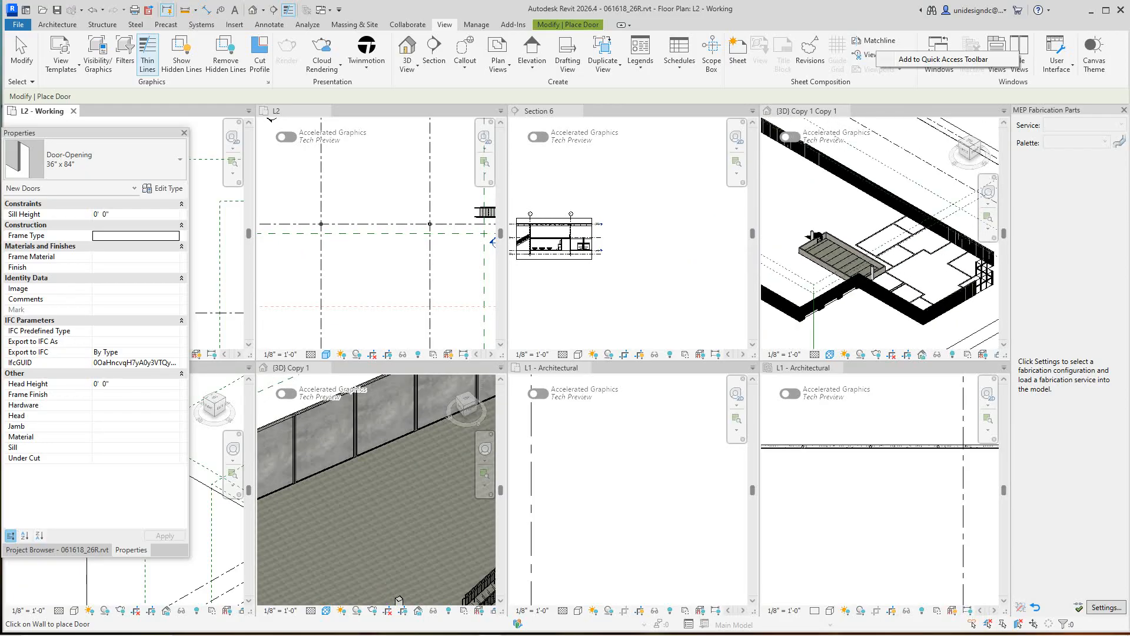
pyautogui.scroll(2, 842, 218)
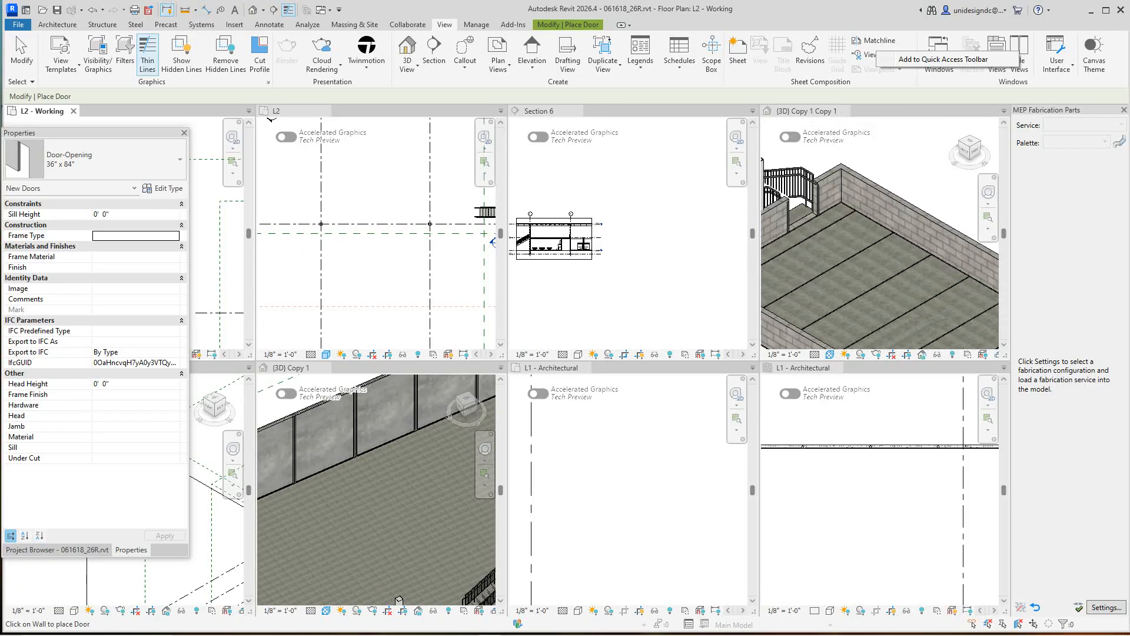
pyautogui.scroll(-4, 842, 218)
pyautogui.scroll(-1, 383, 472)
pyautogui.scroll(-2, 383, 472)
pyautogui.scroll(-6, 567, 257)
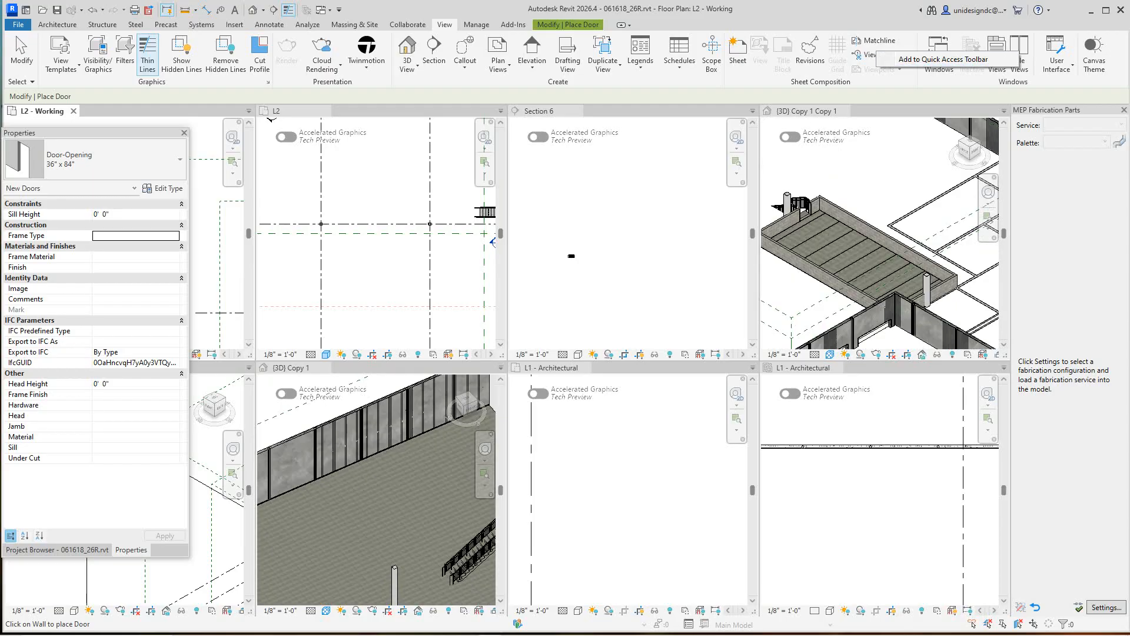
pyautogui.press('Escape')
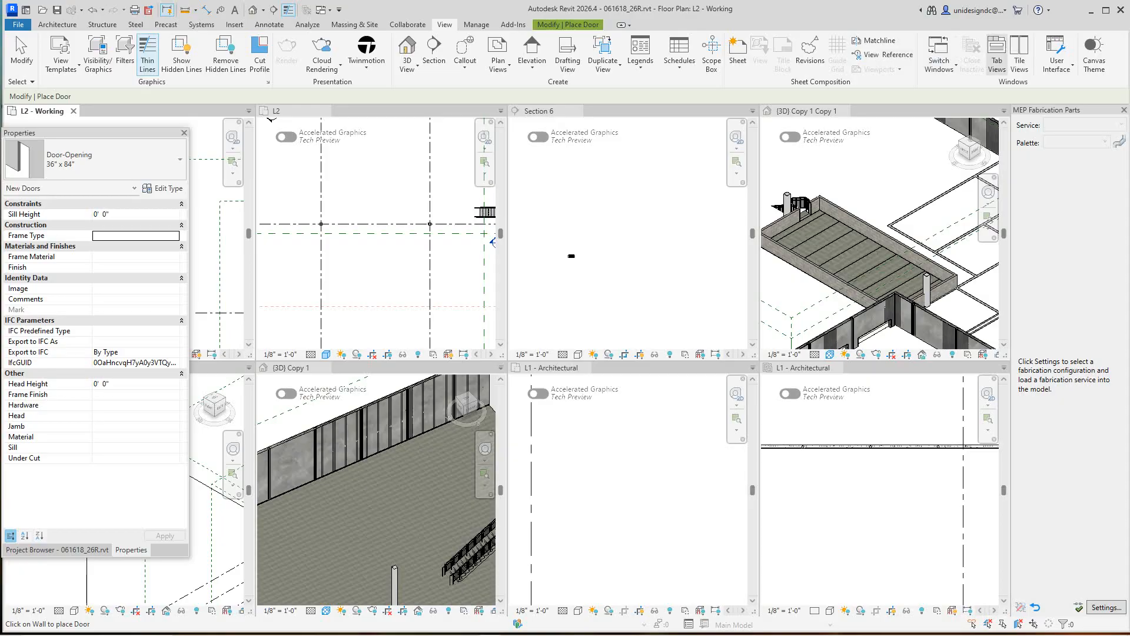
# Return the tiled views to a tabbed layout and look at the whole building in the default 3D view.
pyautogui.click(998, 59)
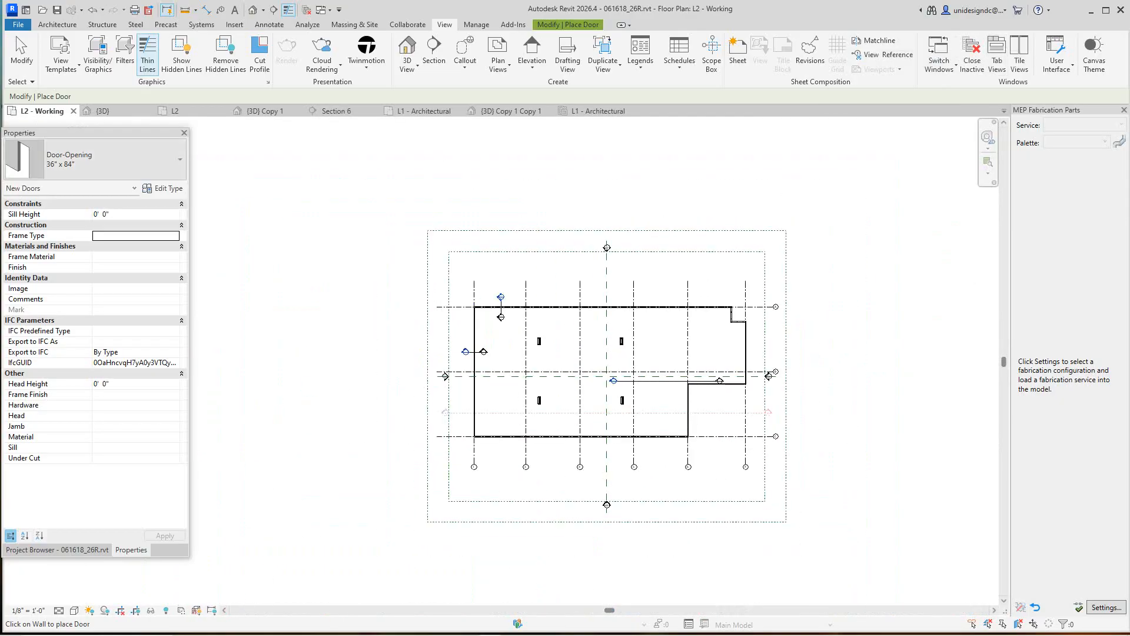
pyautogui.click(104, 111)
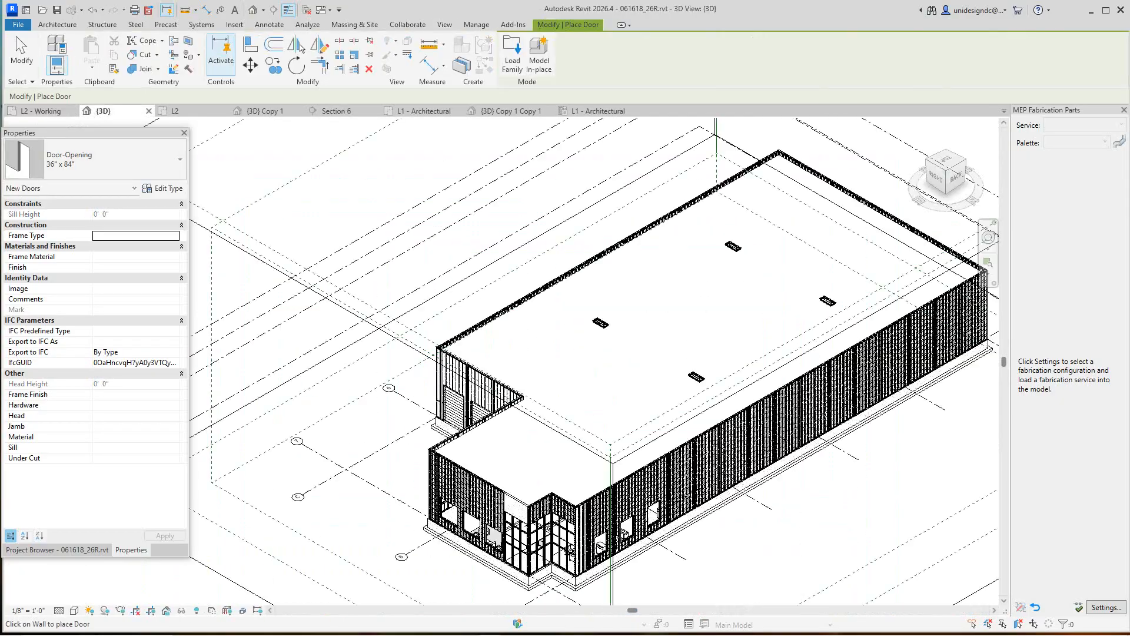
pyautogui.scroll(-3, 518, 262)
pyautogui.moveTo(547, 250)
pyautogui.mouseDown(button='middle')
pyautogui.moveTo(459, 334)
pyautogui.moveTo(537, 282)
pyautogui.moveTo(560, 236)
pyautogui.mouseUp(button='middle')
pyautogui.scroll(2, 468, 330)
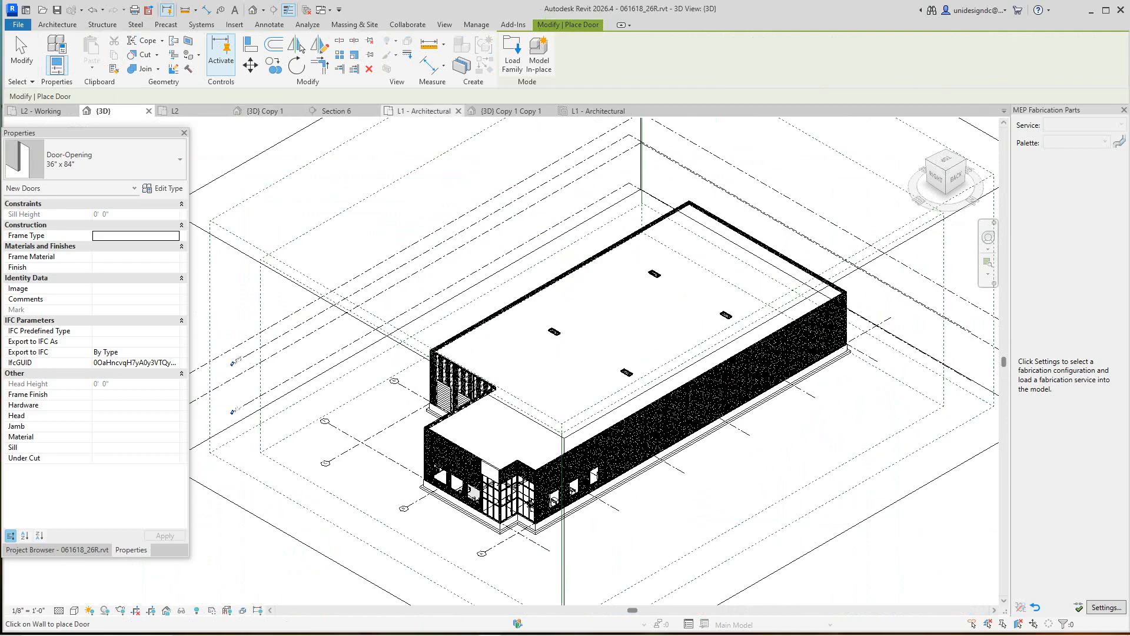
# Examine the stair and break room in relation to the shop area and offices on the L1 - Architectural plan.
pyautogui.click(424, 110)
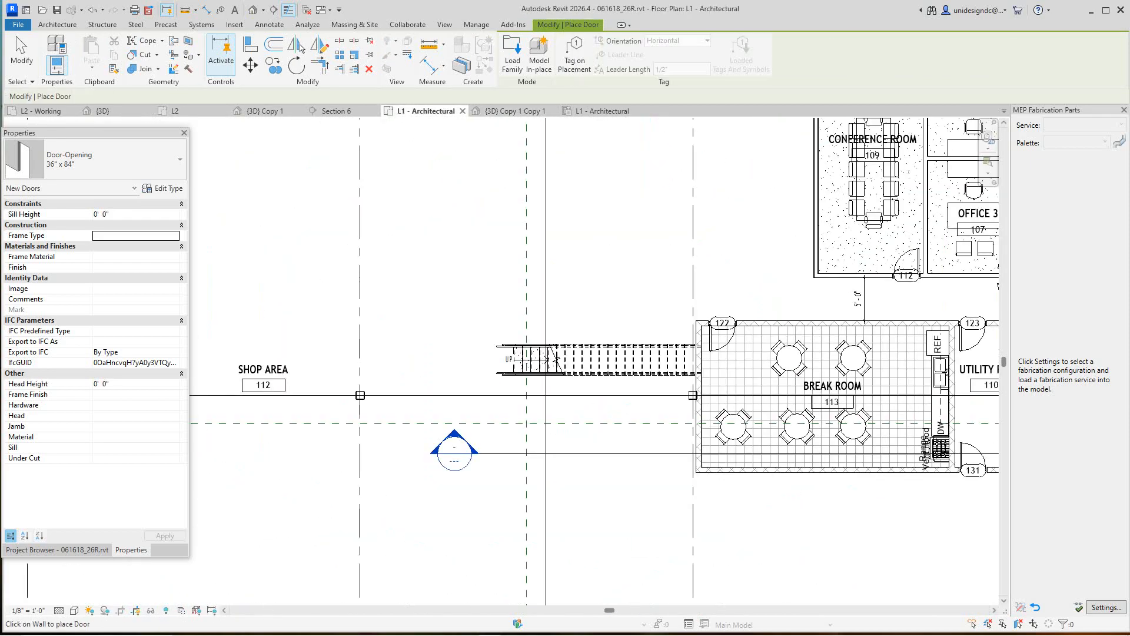
pyautogui.scroll(-4, 530, 318)
pyautogui.moveTo(530, 319); pyautogui.dragTo(495, 329, button='middle')
pyautogui.scroll(5, 595, 312)
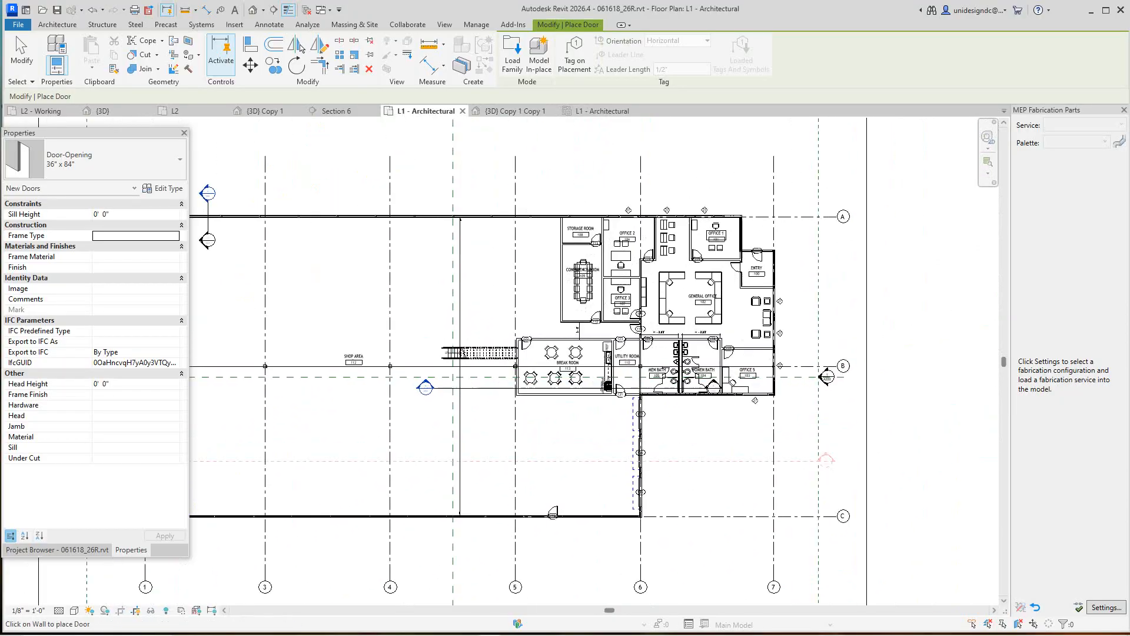
pyautogui.scroll(-1, 541, 424)
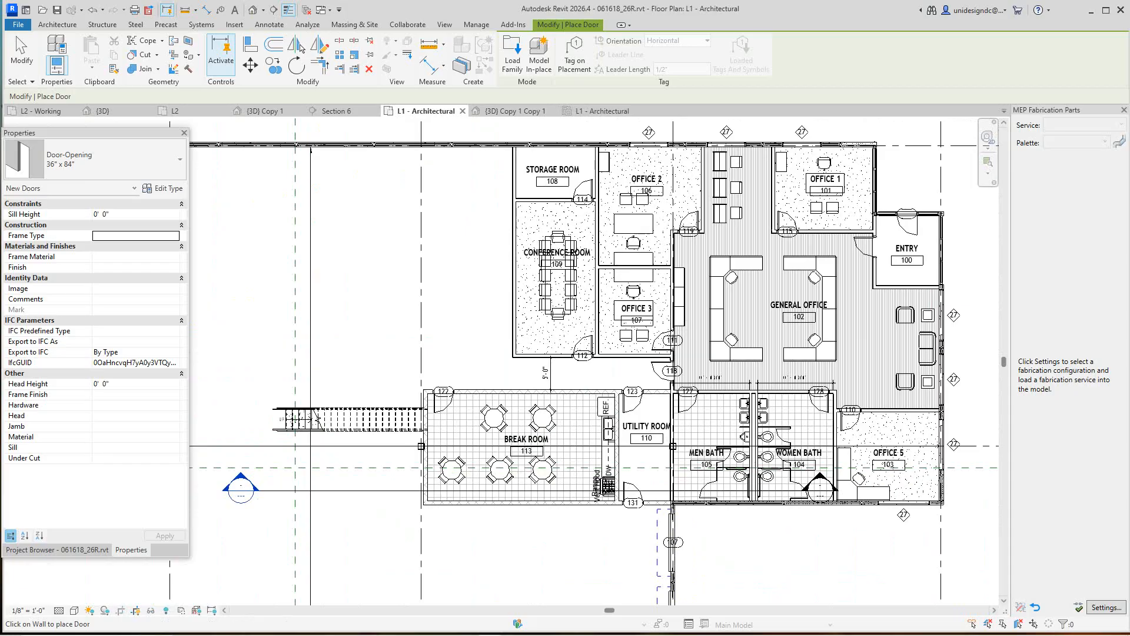
pyautogui.scroll(1, 396, 415)
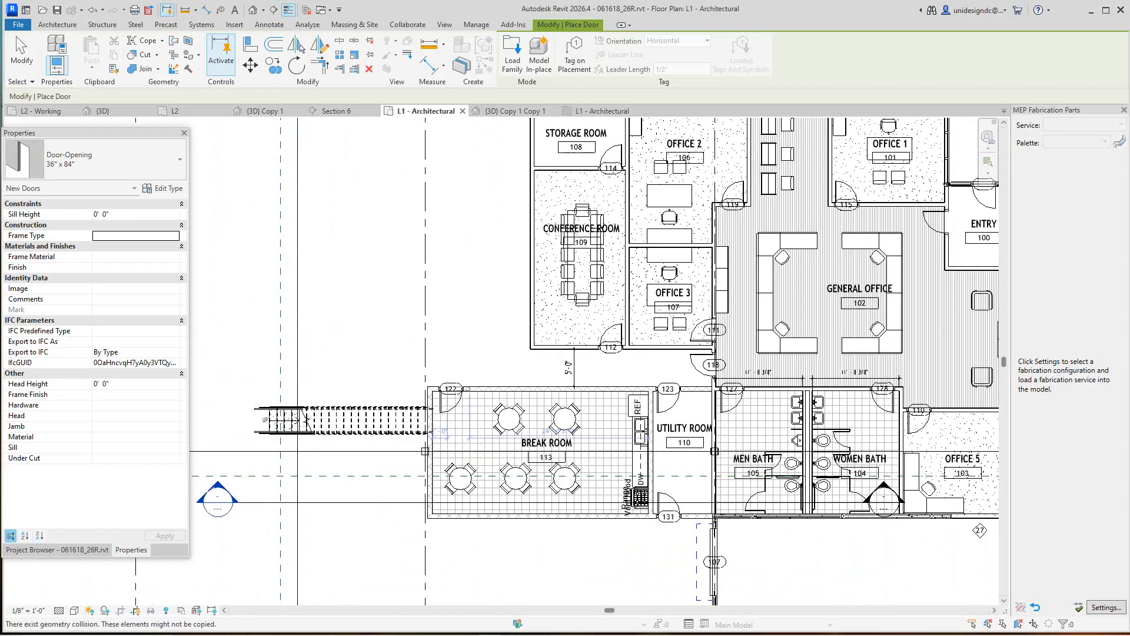
pyautogui.scroll(-5, 594, 368)
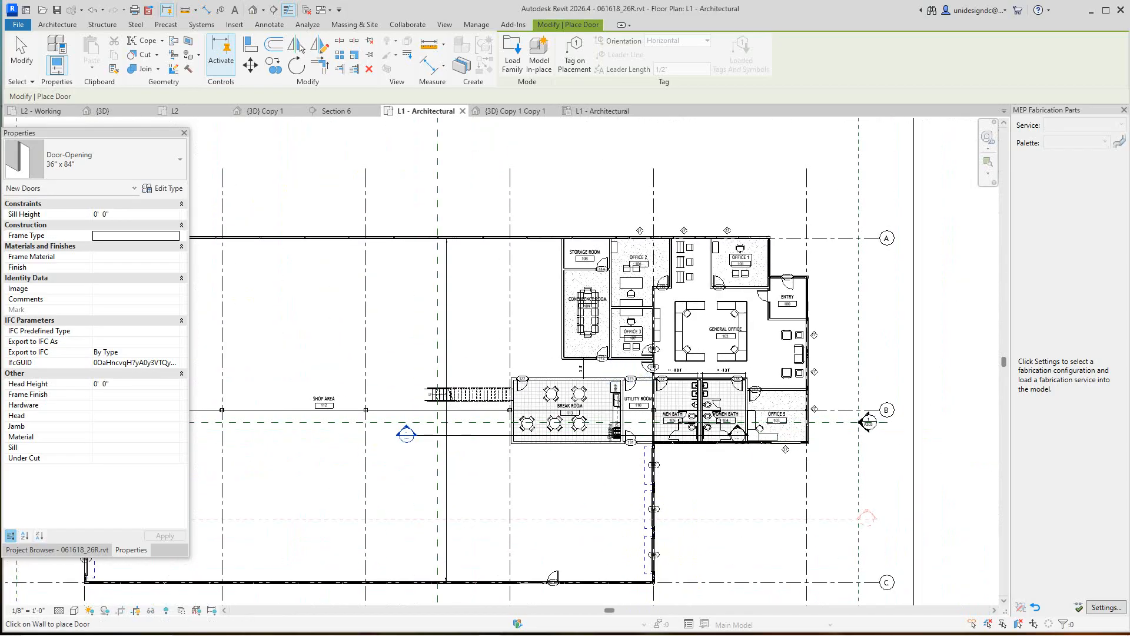